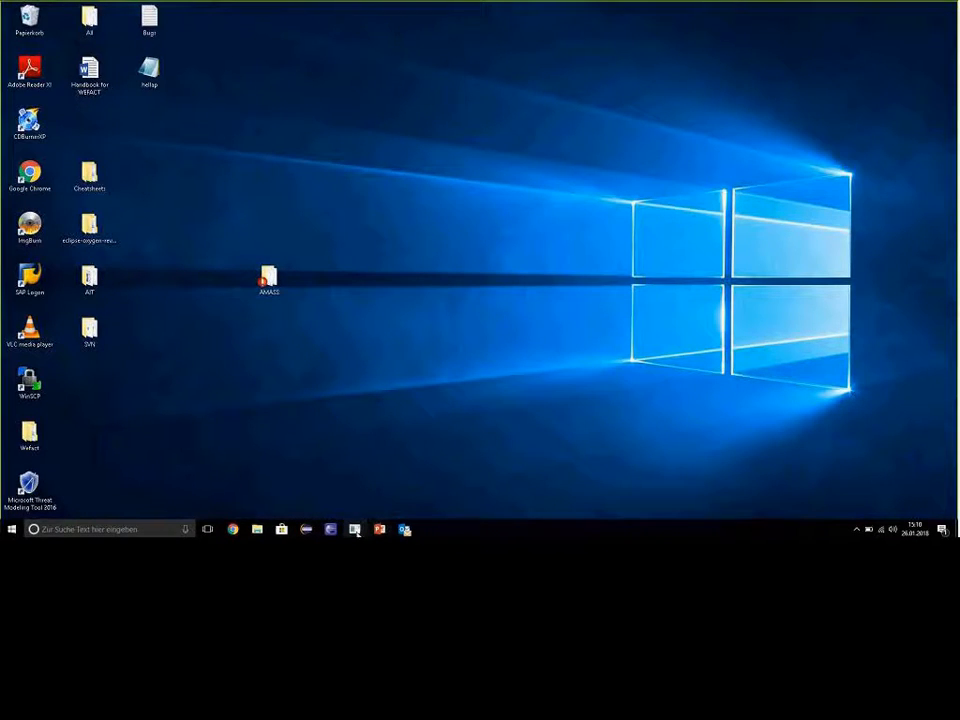
Switch to Wefact and view the manual fulfilment form and its file picker for requirement 4.1.4.2 Define Scope and Boundaries
click(355, 529)
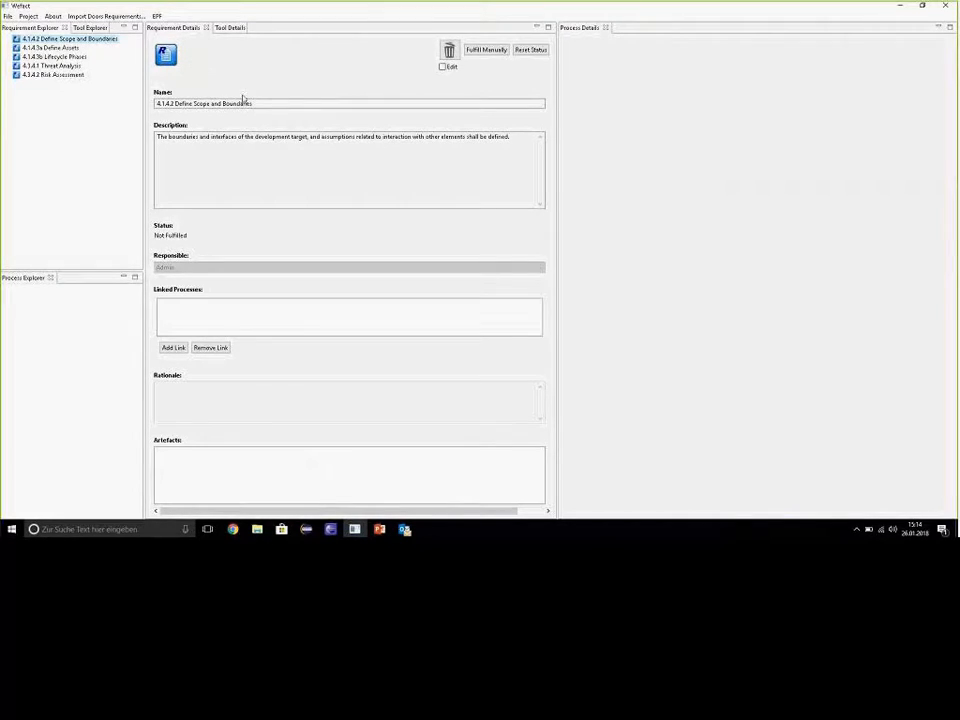
click(161, 201)
click(475, 54)
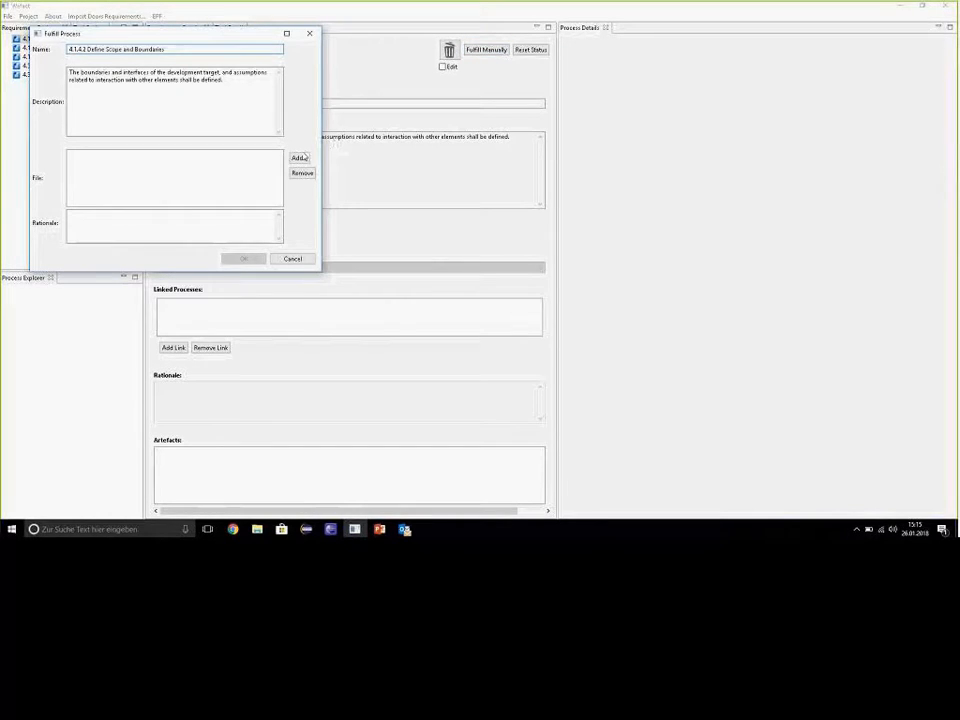
click(298, 158)
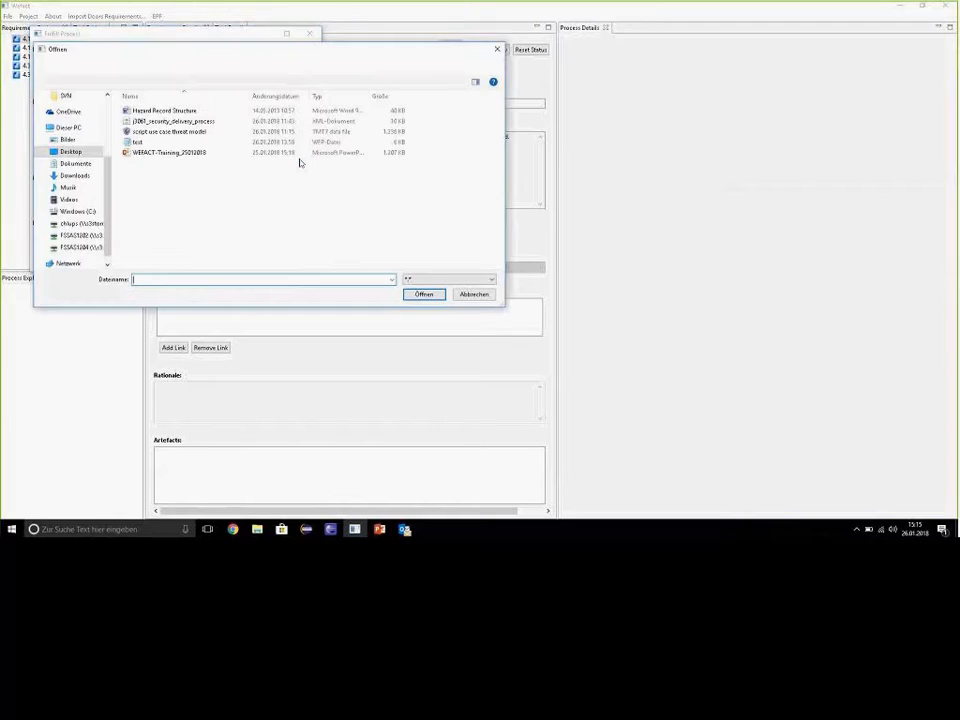
click(496, 49)
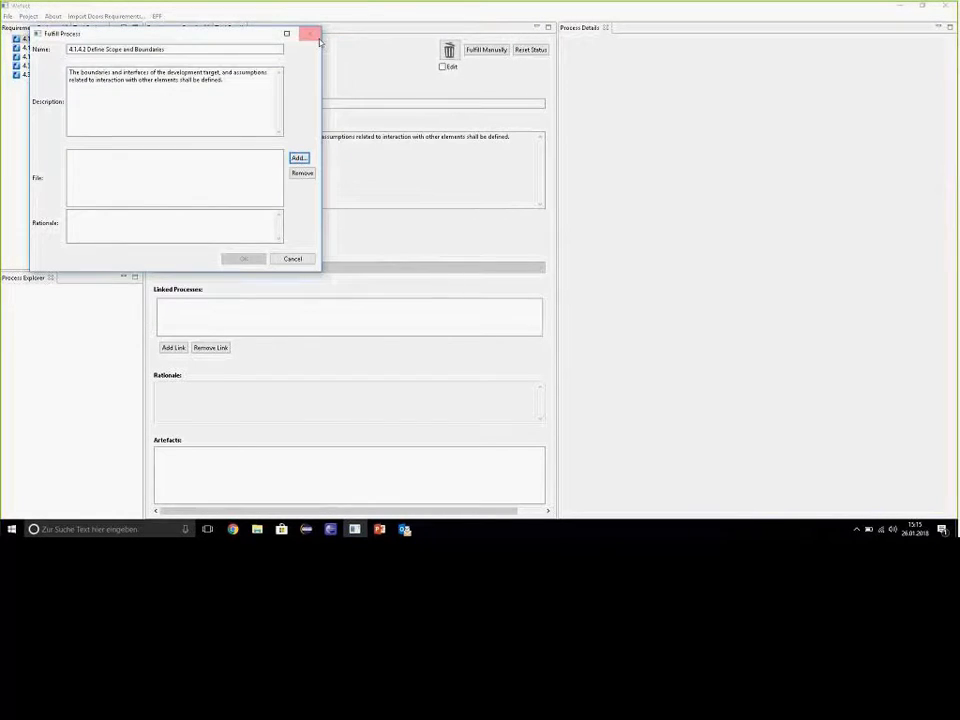
click(307, 33)
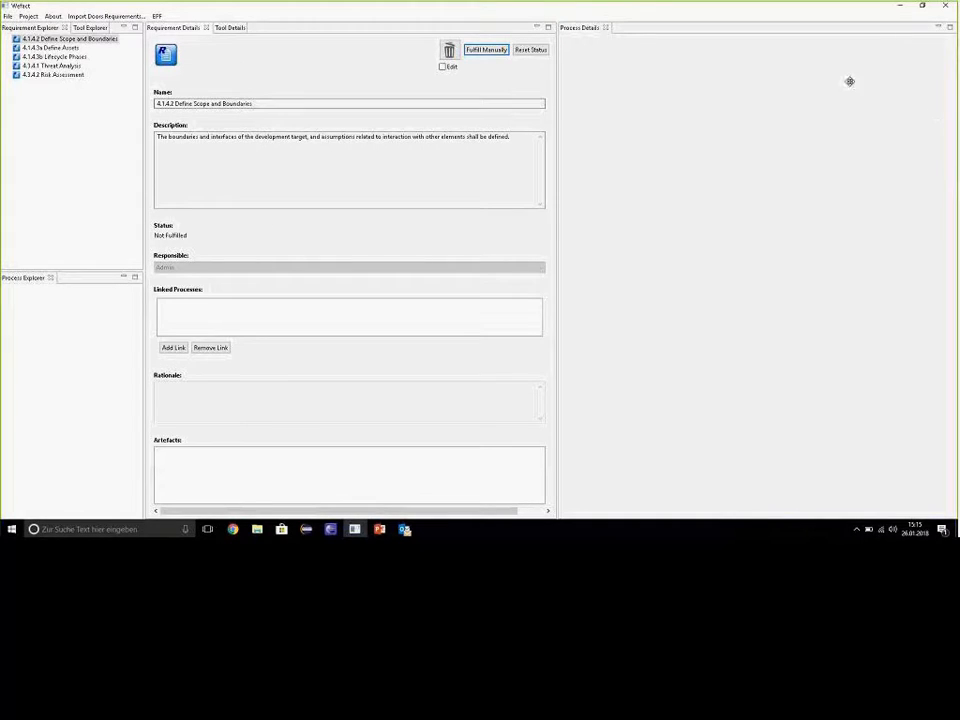
Switch to Eclipse Process Framework Composer and view the activity diagram of the j3061_security_delivery_process capability pattern
drag(816, 65, 954, 535)
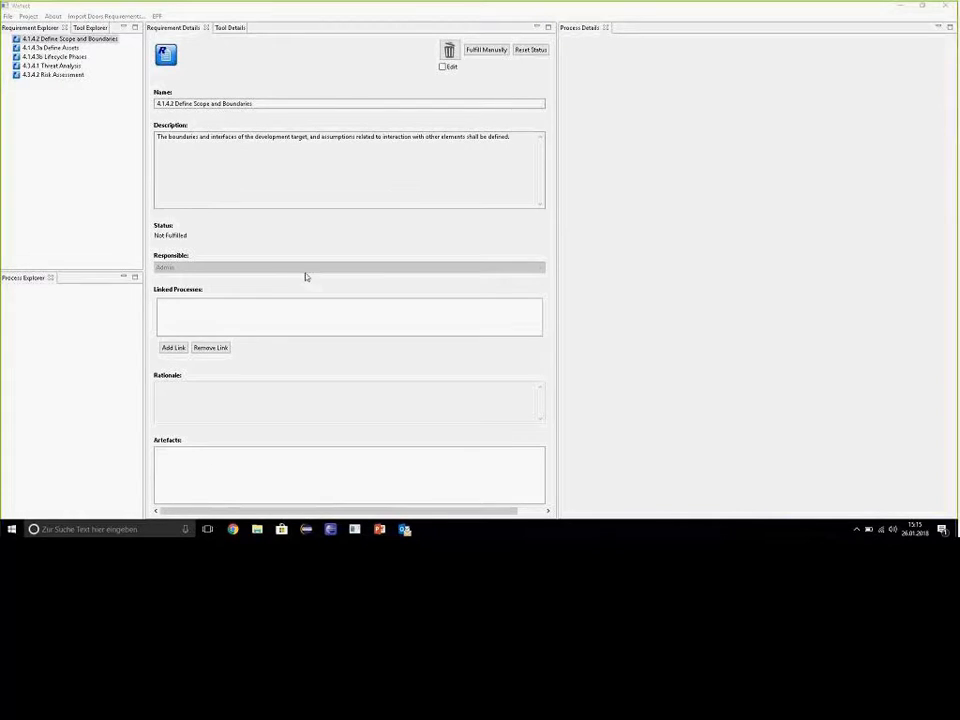
click(223, 347)
click(333, 530)
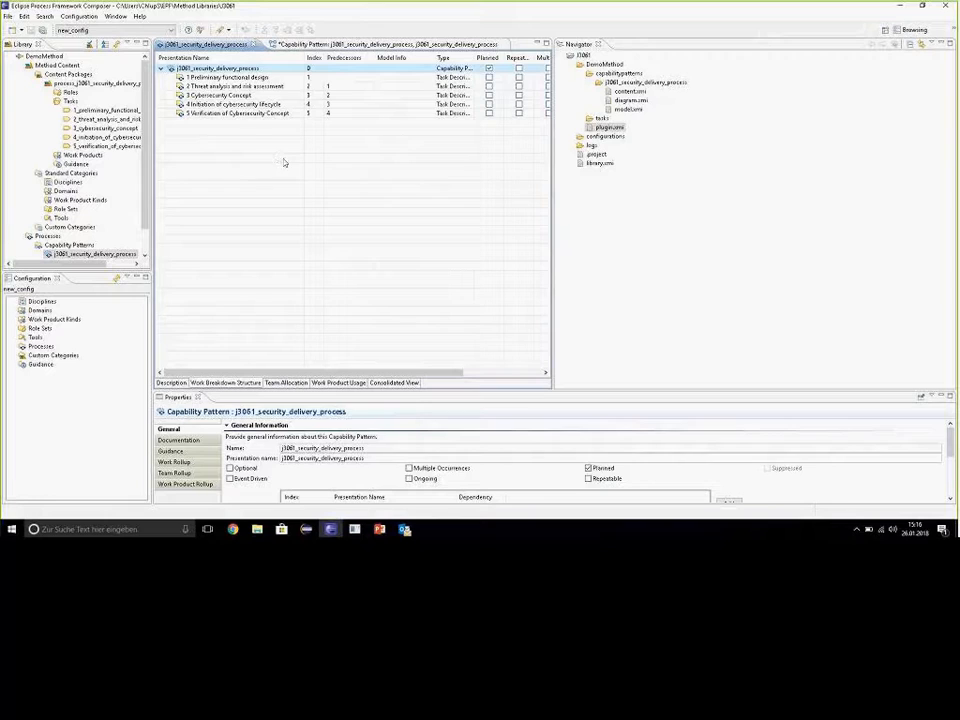
click(323, 45)
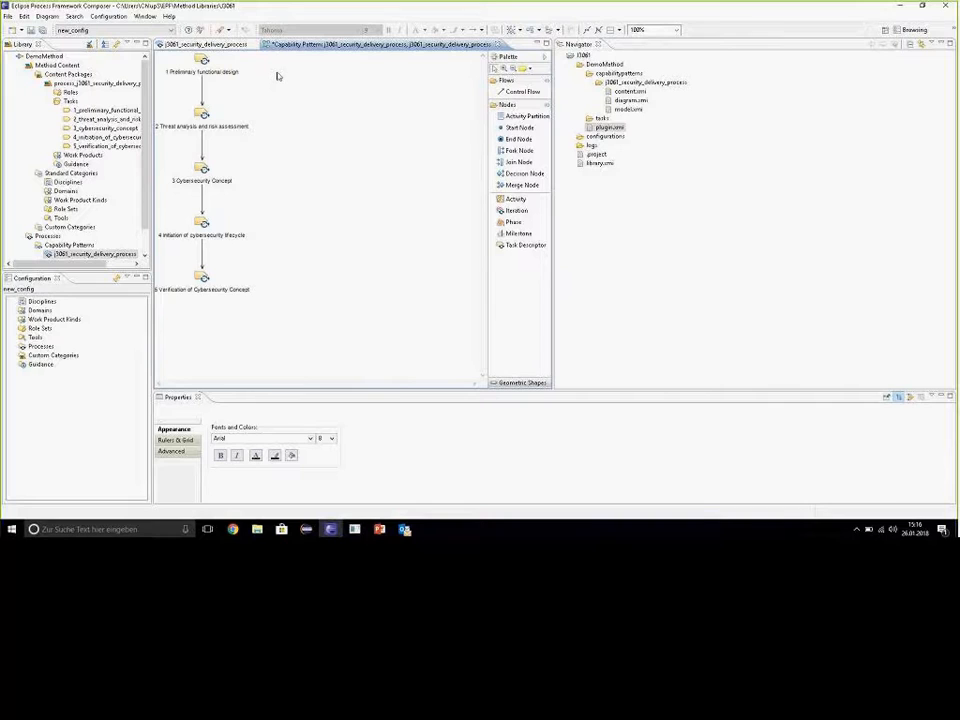
mouse_move(268, 71)
click(902, 8)
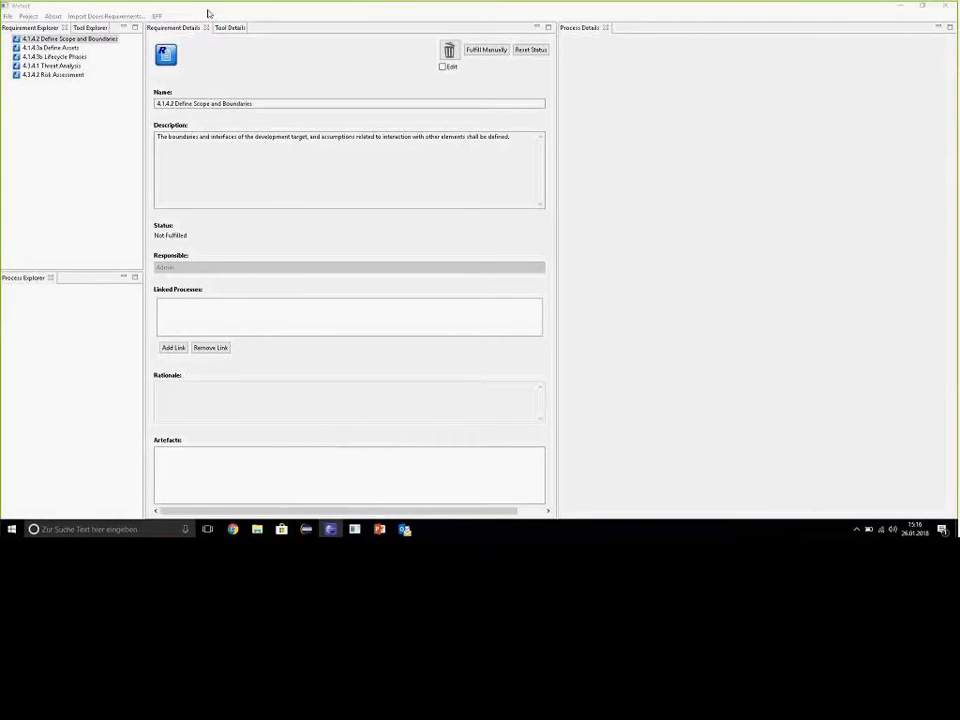
Import the EPF process file j3061_security_delivery_process from the Demo folder into Wefact and expand its list of subprocesses
click(157, 17)
click(182, 27)
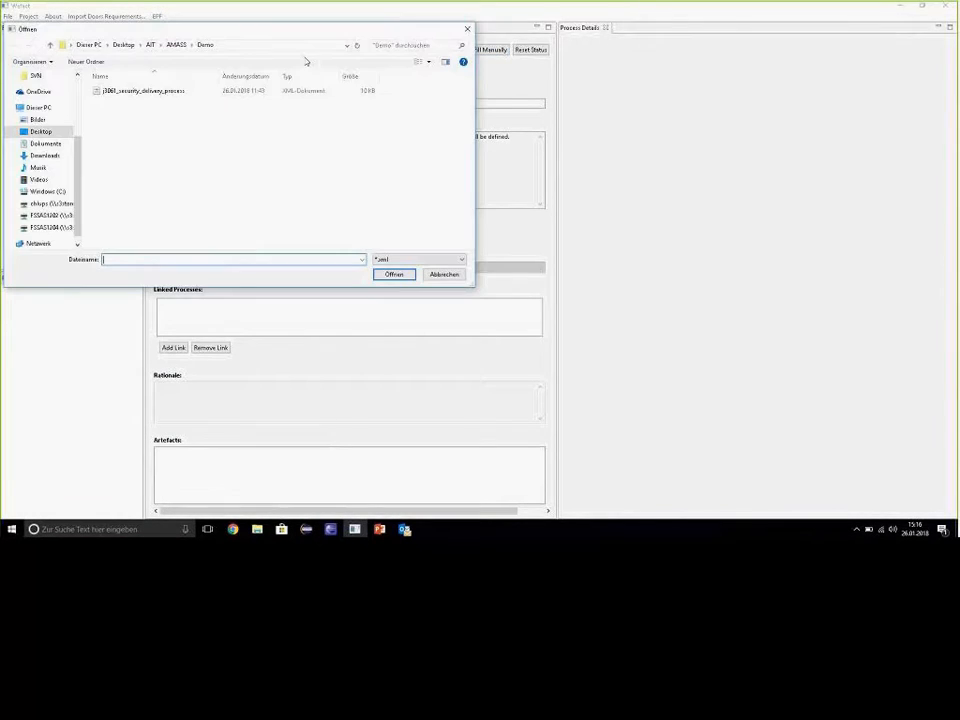
click(244, 91)
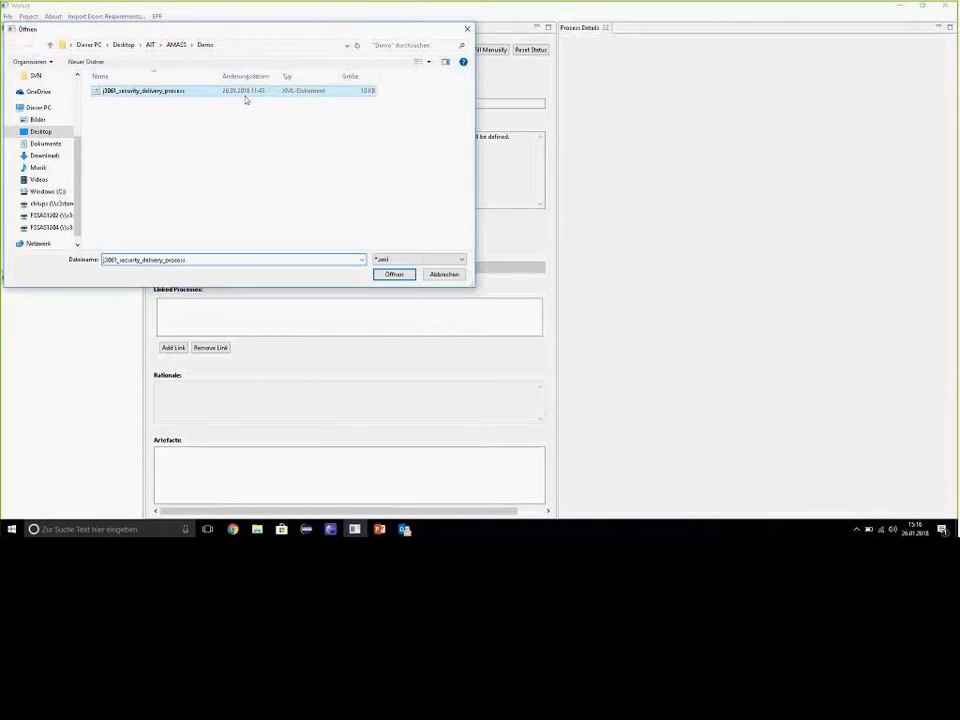
click(394, 274)
click(7, 289)
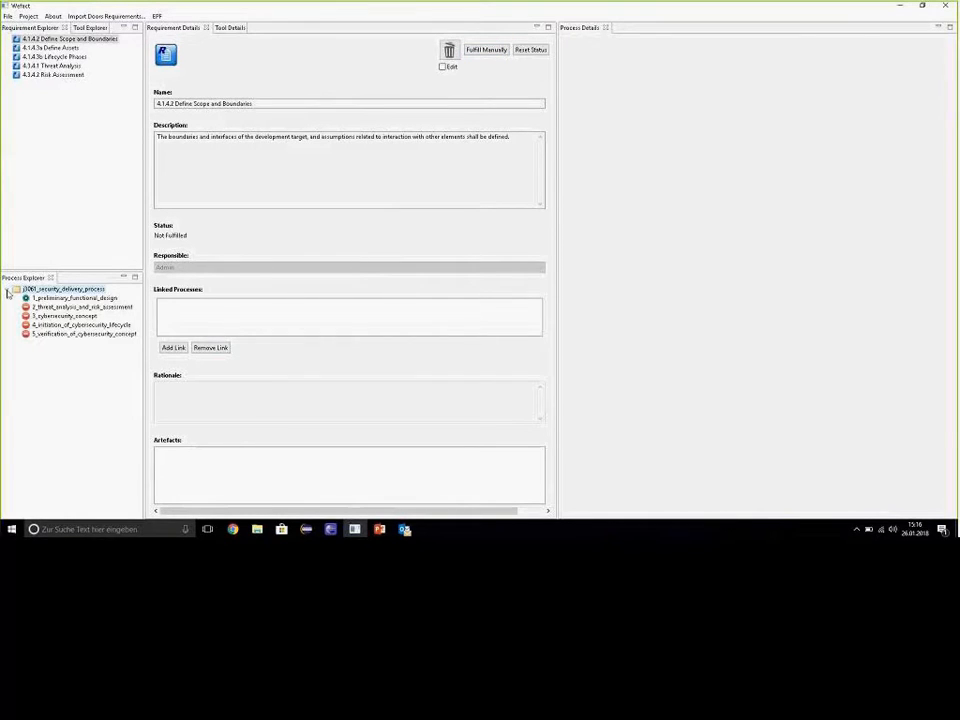
Inspect the predecessor and successor processes of 1_preliminary_functional_design and 2_threat_analysis_and_risk_assessment
click(75, 298)
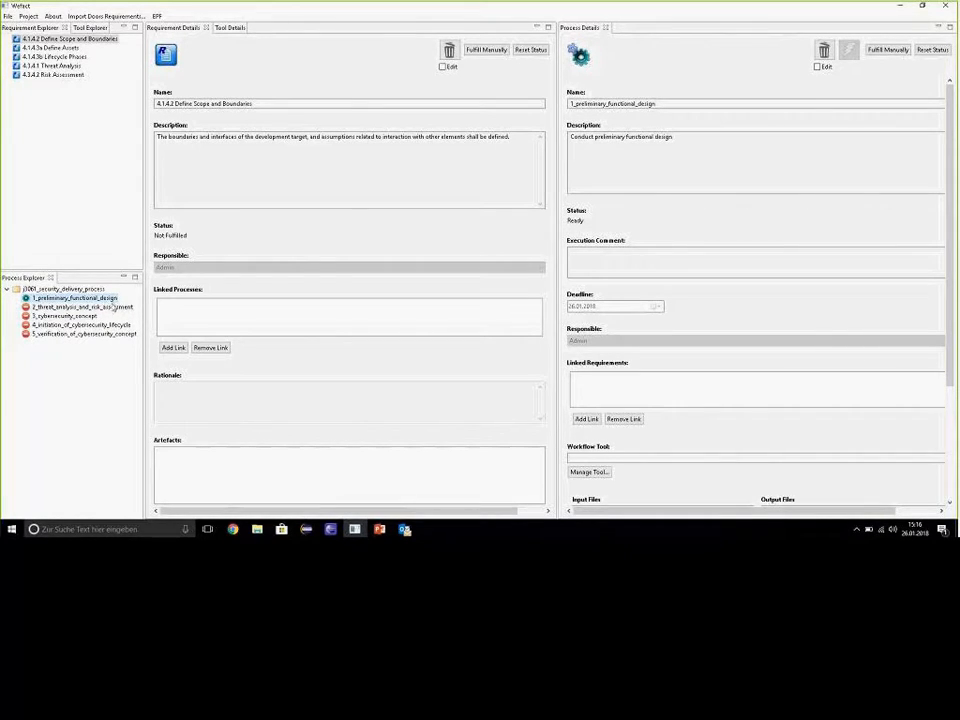
drag(949, 199, 915, 385)
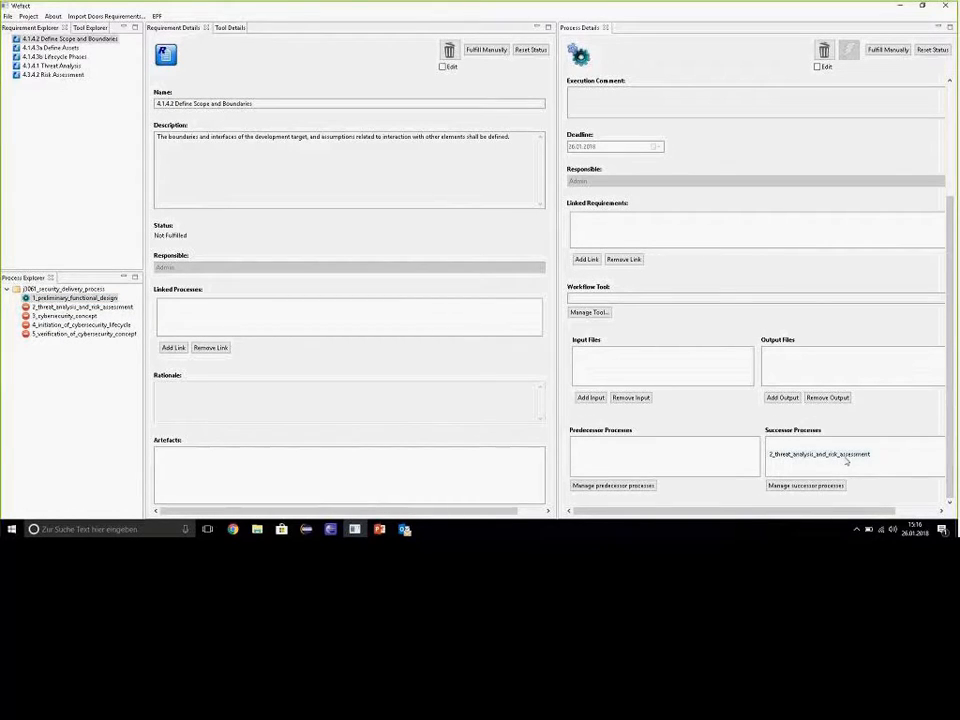
click(112, 308)
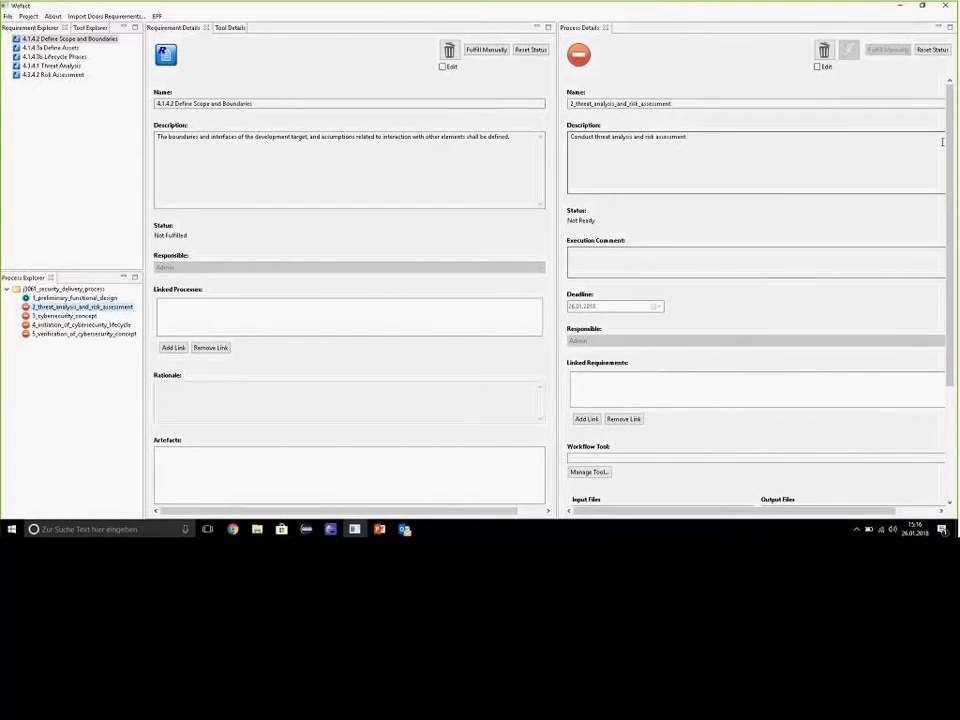
scroll(952, 262, down, 5)
scroll(952, 262, down, 1)
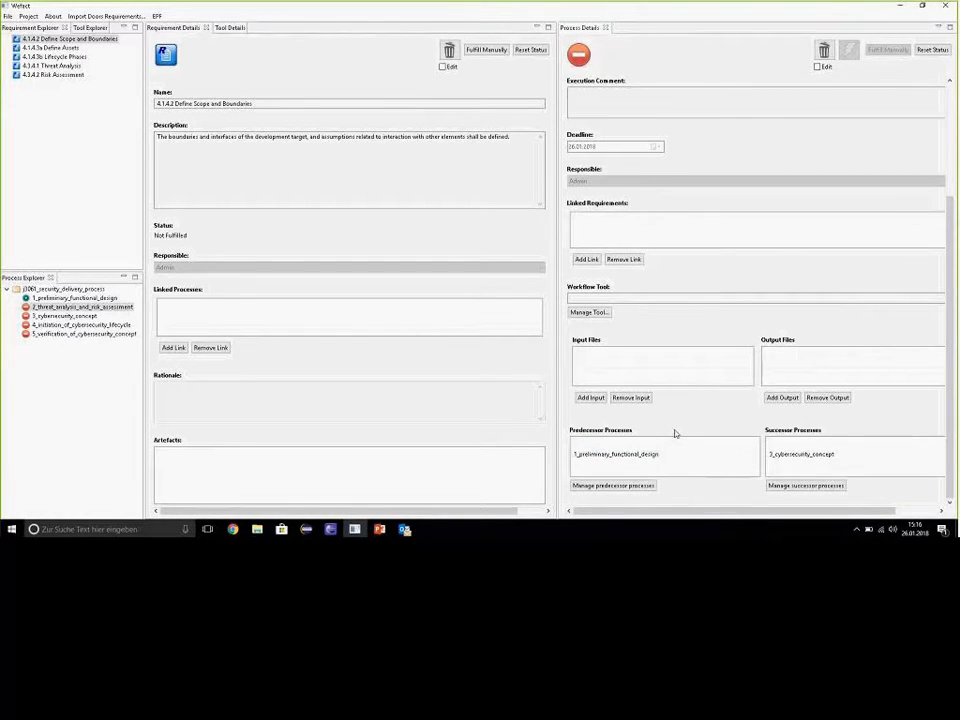
drag(952, 240, 952, 130)
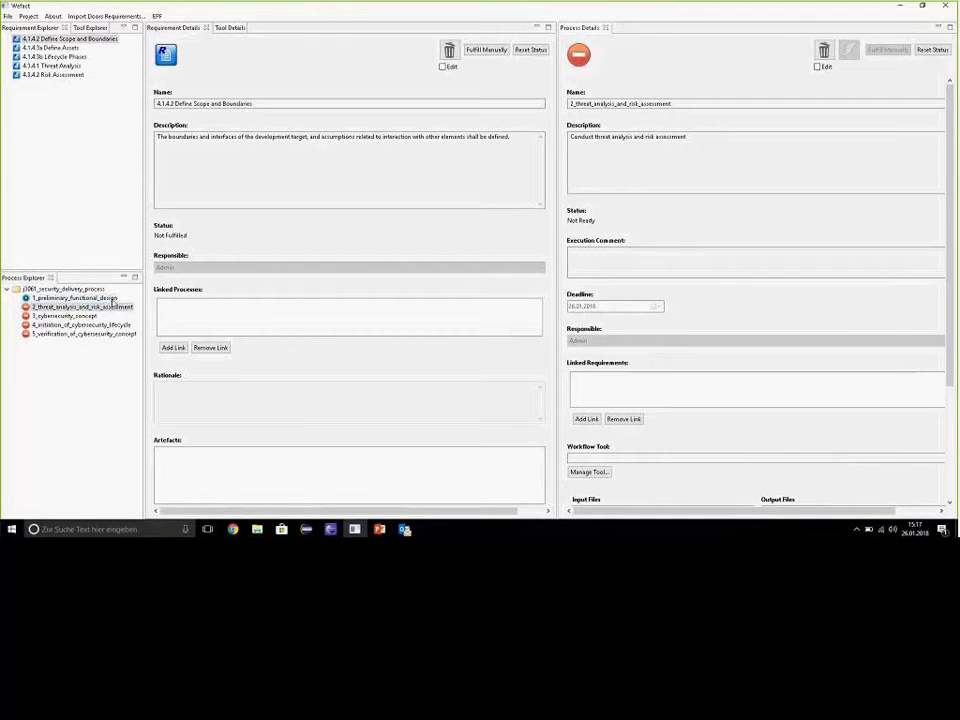
View the manual fulfilment form of the process 1_preliminary_functional_design and close it without fulfilling the process
click(112, 299)
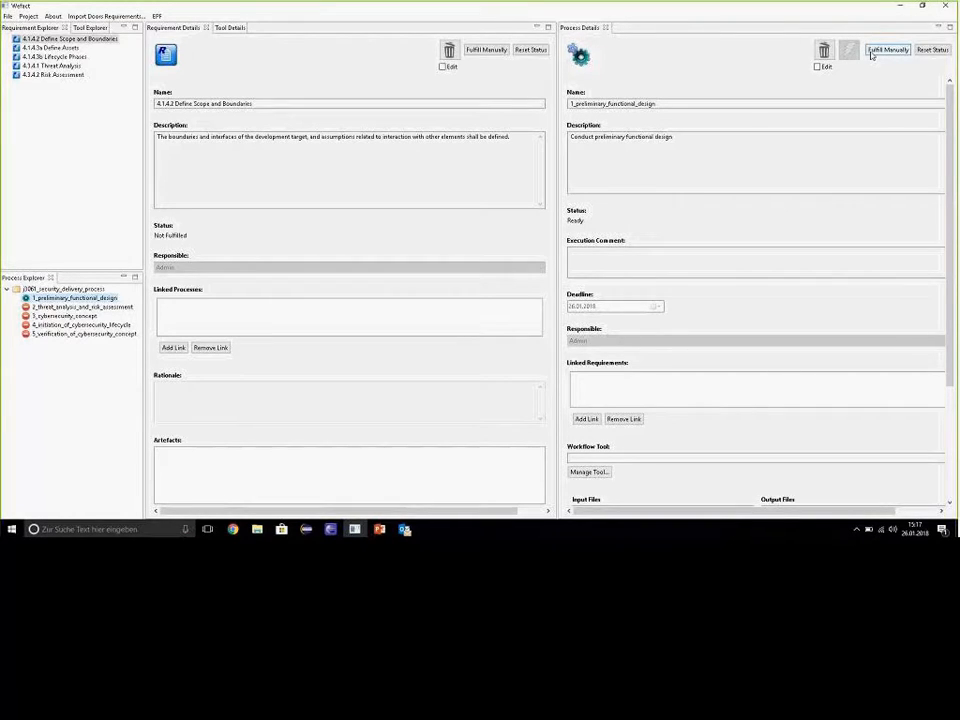
click(887, 50)
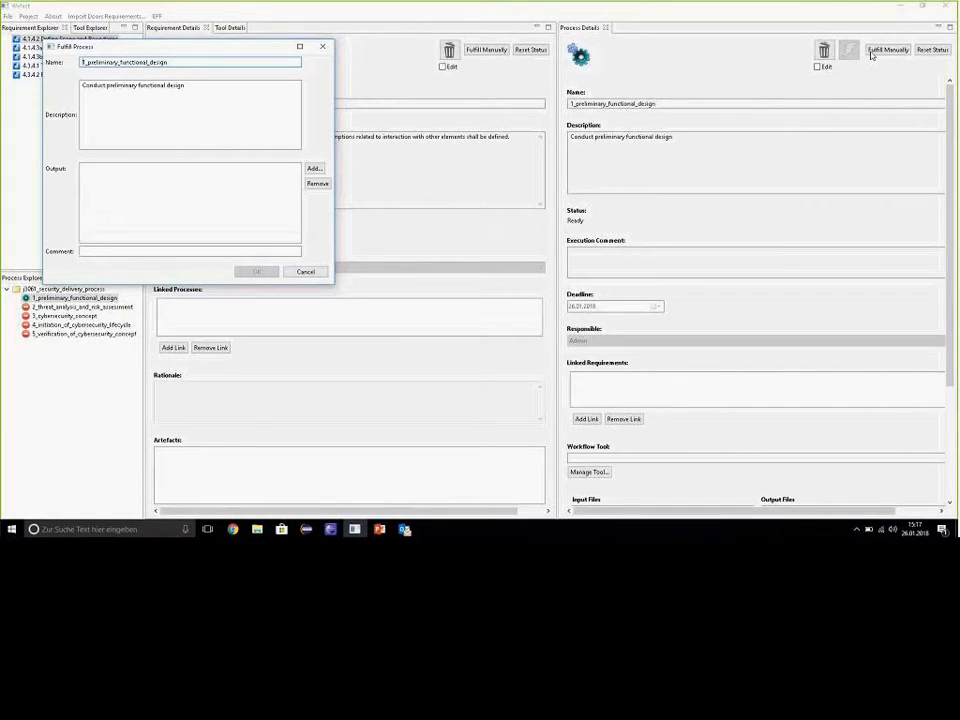
click(304, 272)
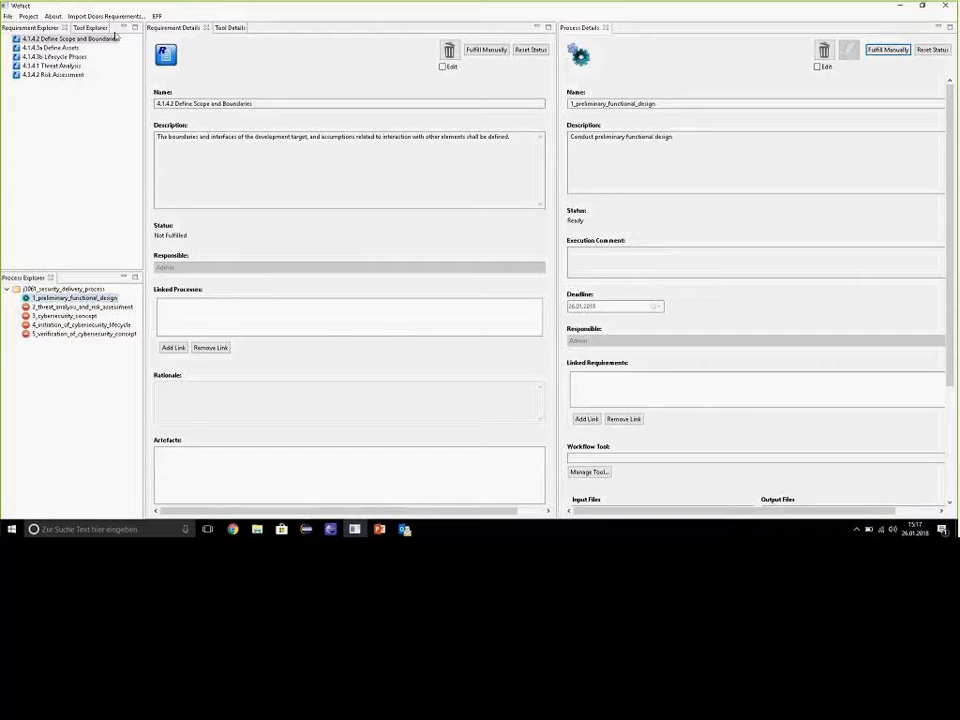
Link requirement 4.1.4.2 Define Scope and Boundaries to the process 1_preliminary_functional_design and save the process
click(587, 419)
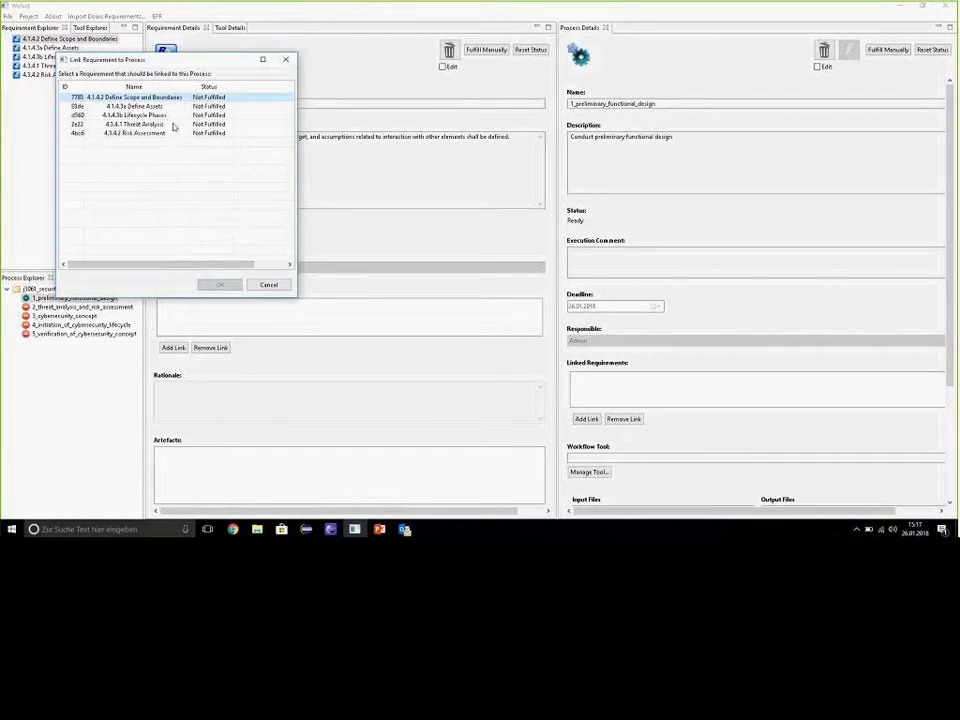
click(133, 97)
click(220, 285)
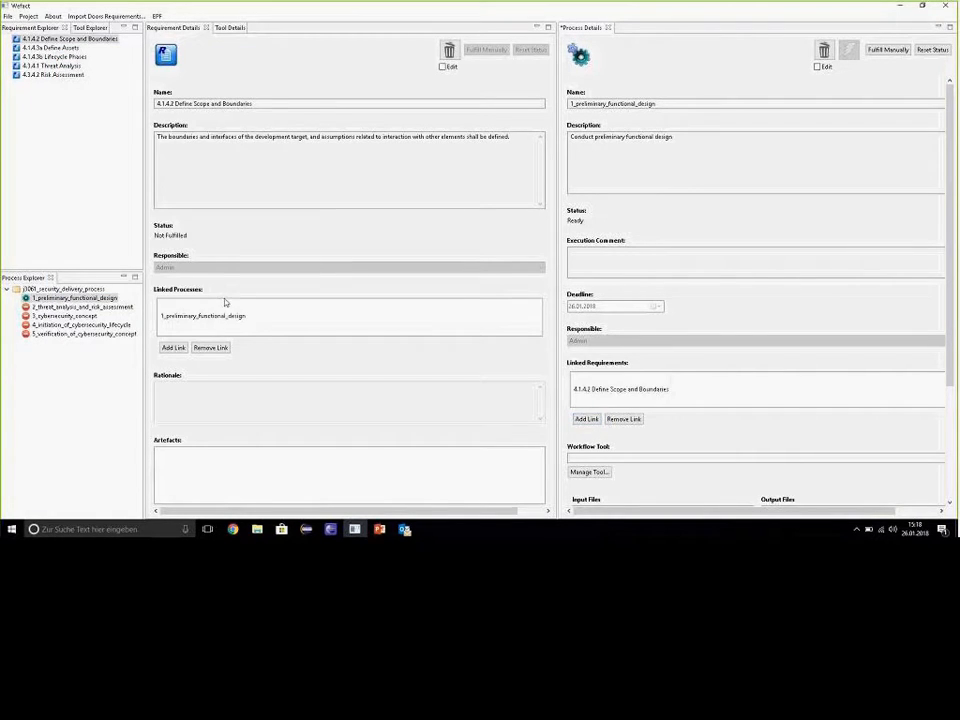
click(193, 317)
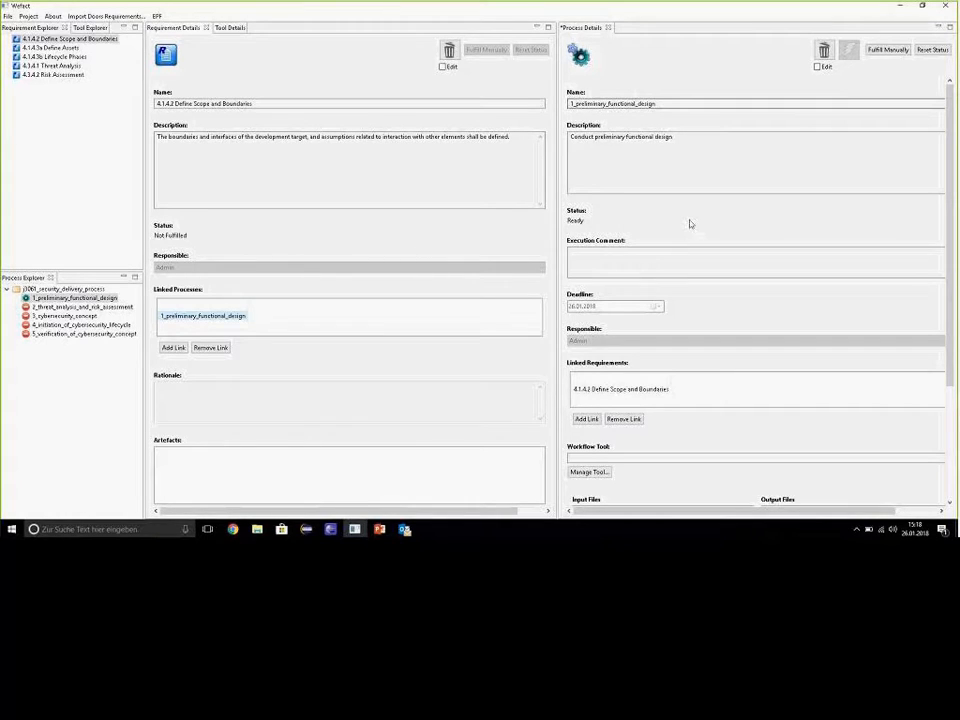
click(713, 261)
key(ctrl+s)
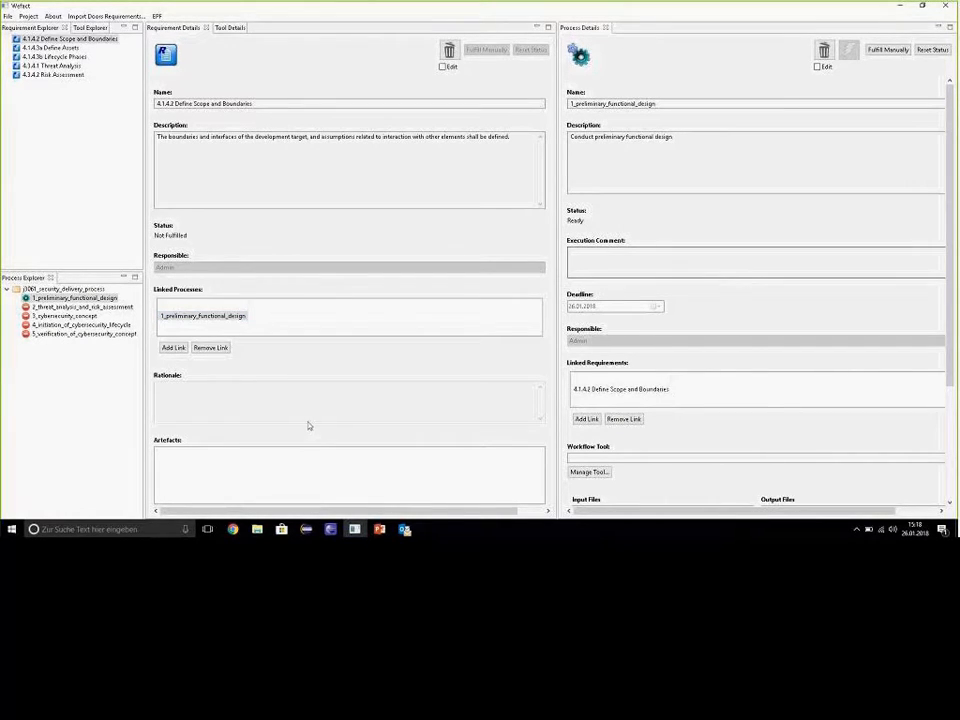
Check which subprocesses of j3061_security_delivery_process are available for linking to requirement 4.1.4.2 Define Scope and Boundaries
click(174, 348)
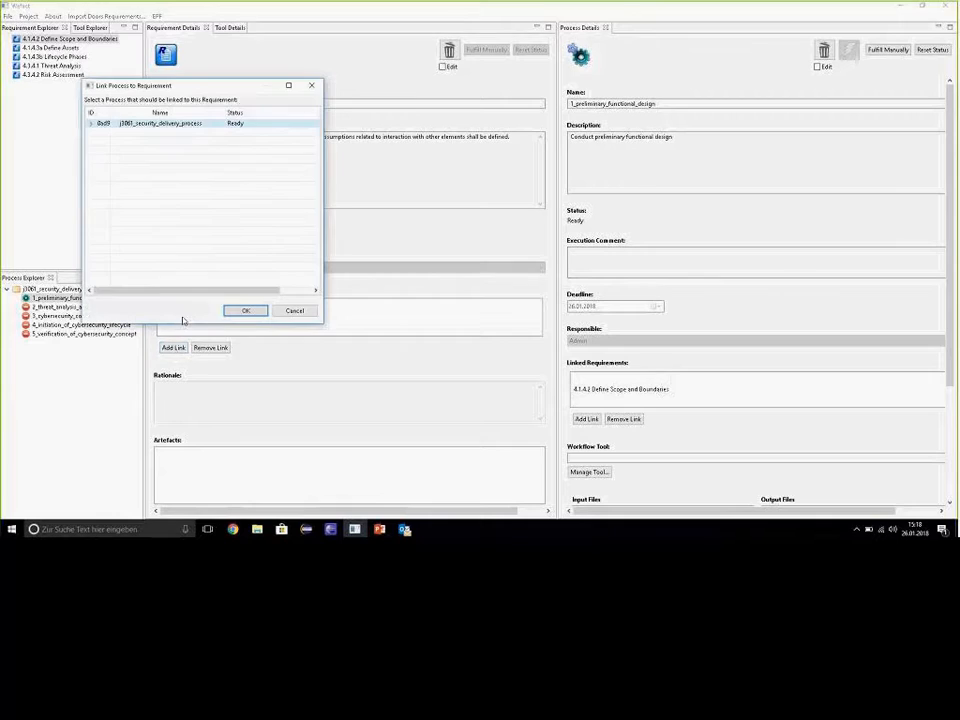
click(92, 123)
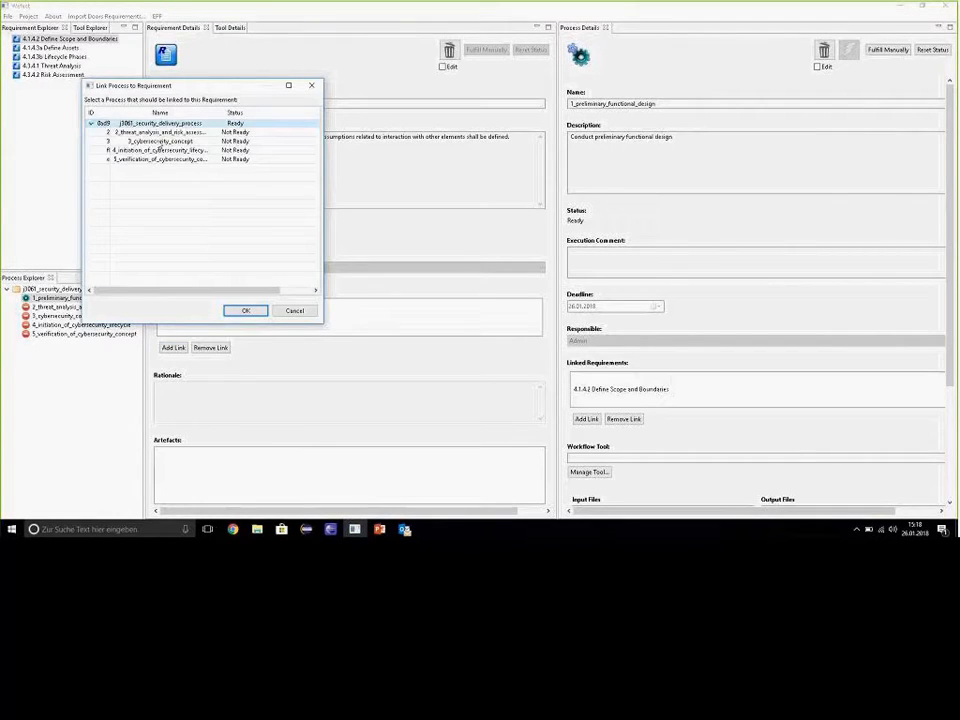
click(315, 87)
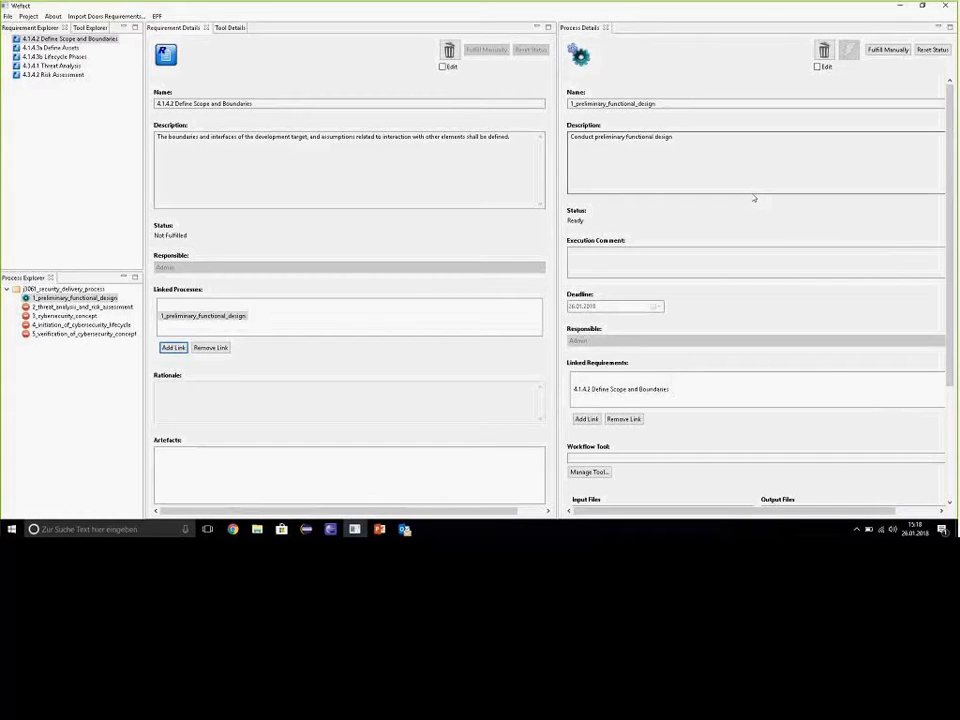
Widen the process details area, link requirement 4.3.4.1 Threat Analysis to 2_threat_analysis_and_risk_assessment, and save the process
drag(557, 226, 480, 221)
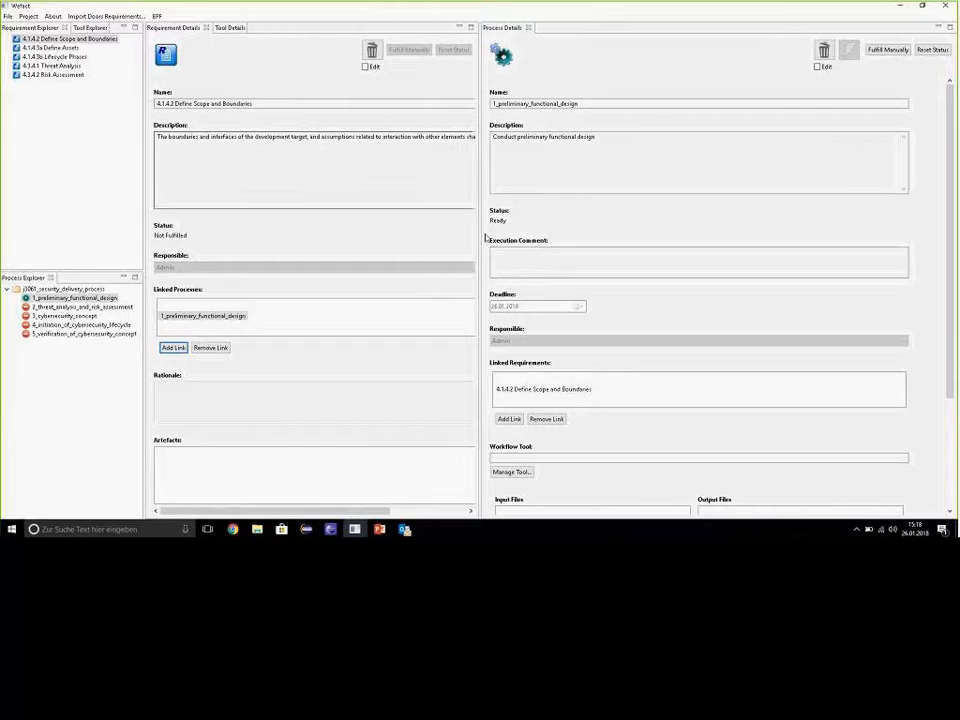
click(100, 307)
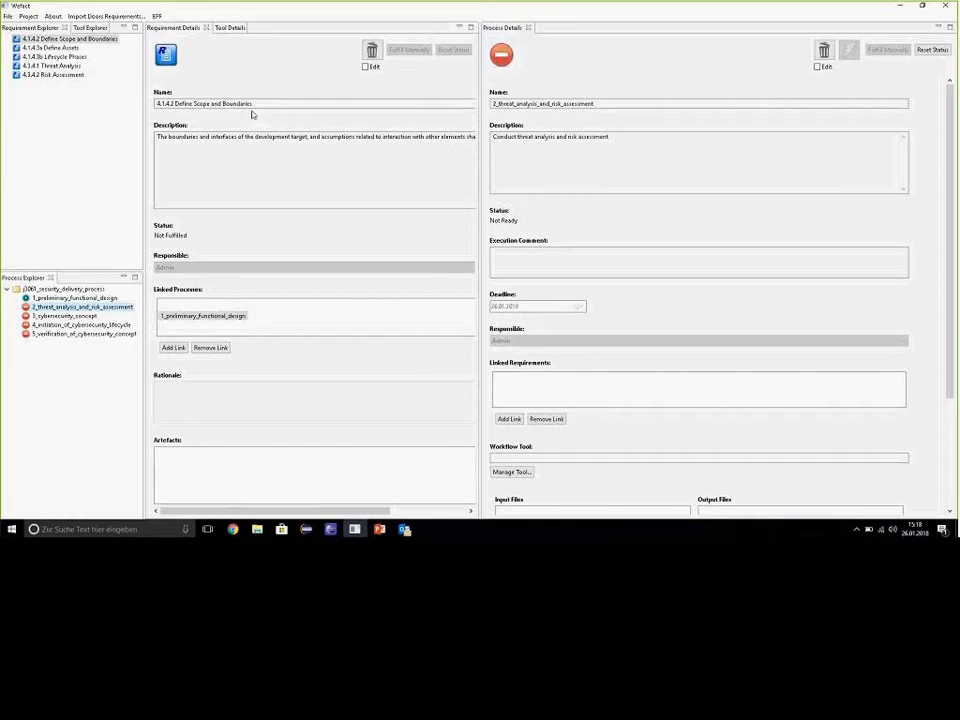
click(509, 419)
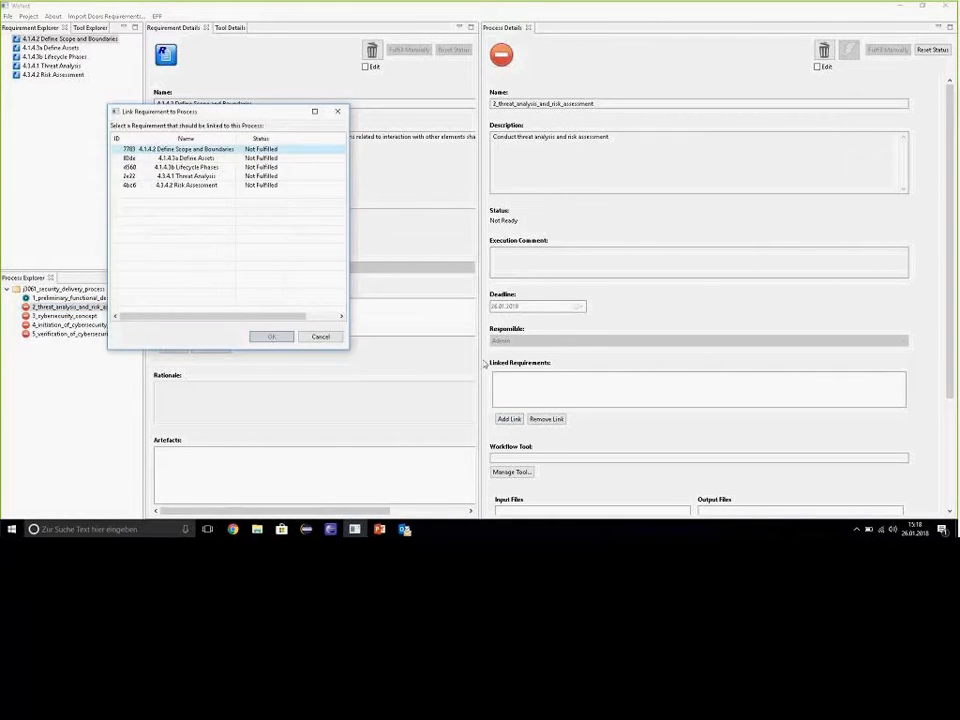
click(279, 191)
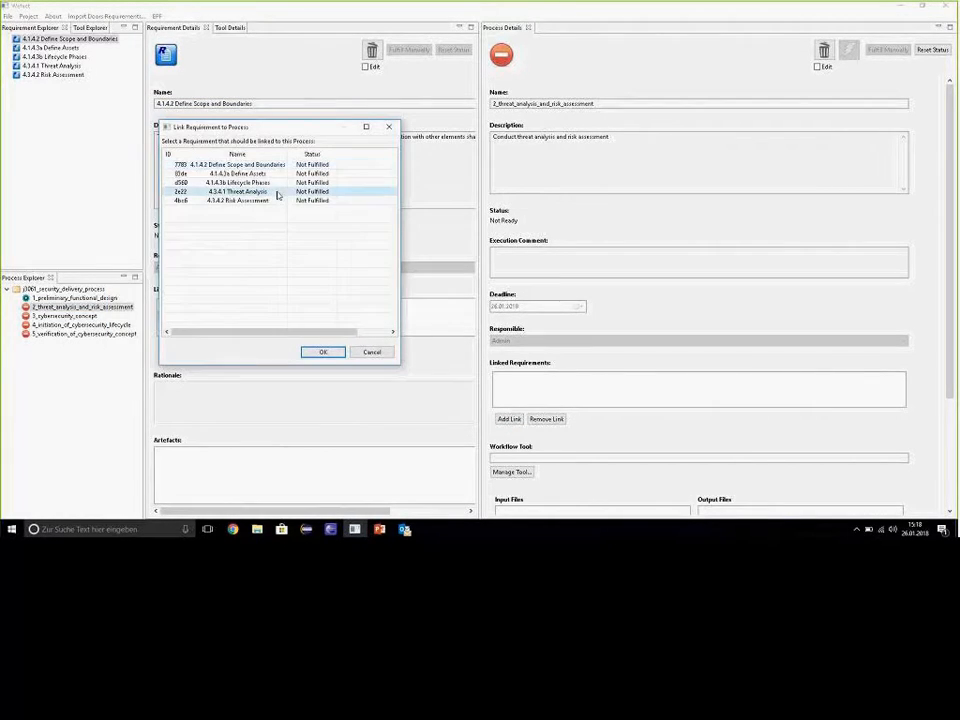
click(323, 352)
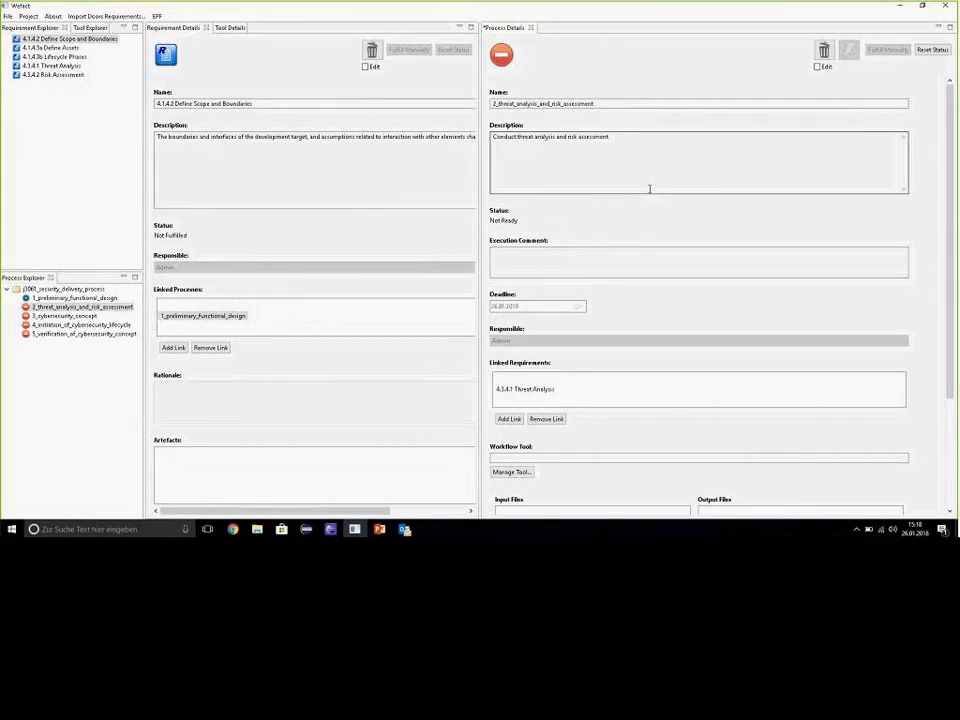
key(ctrl+s)
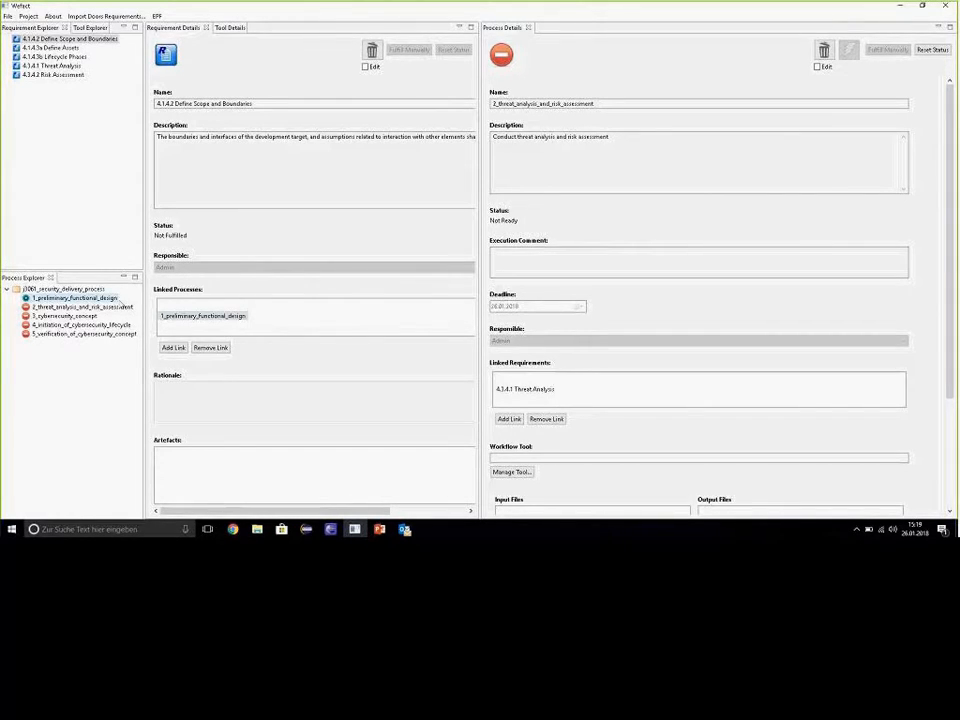
Manually fulfil the process 1_preliminary_functional_design with the output file "script use case threat model" and the comment "Created Model."
click(75, 298)
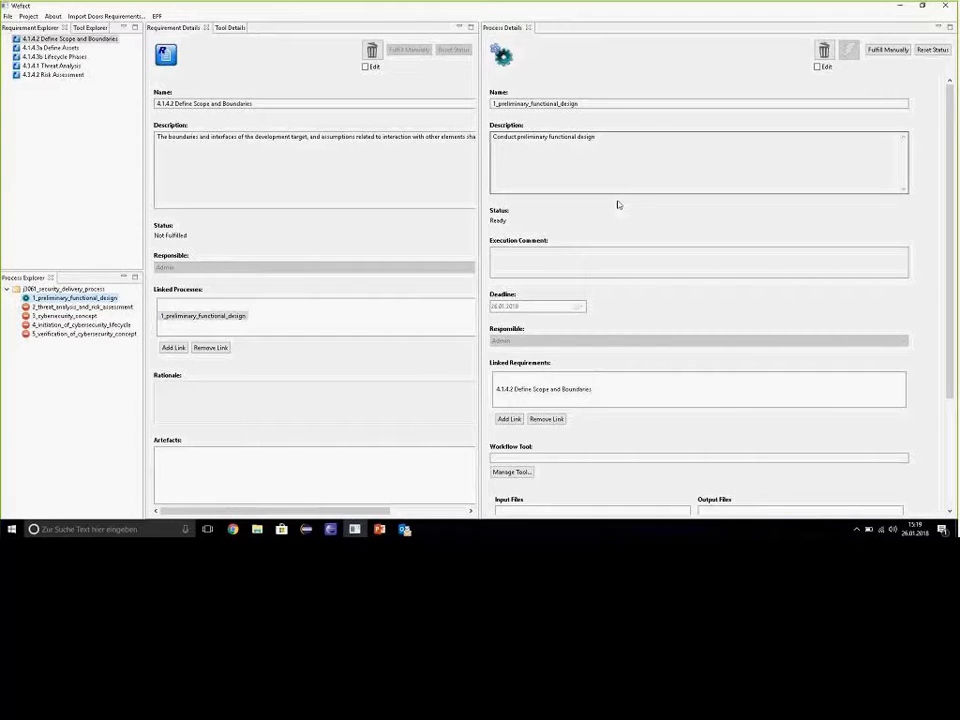
click(884, 50)
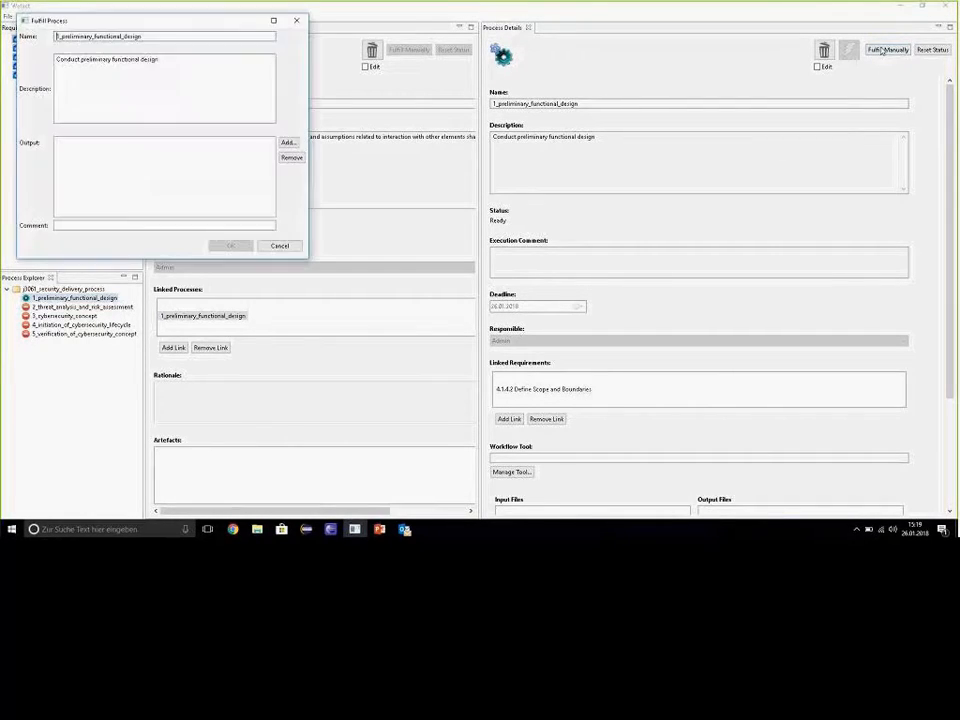
click(288, 143)
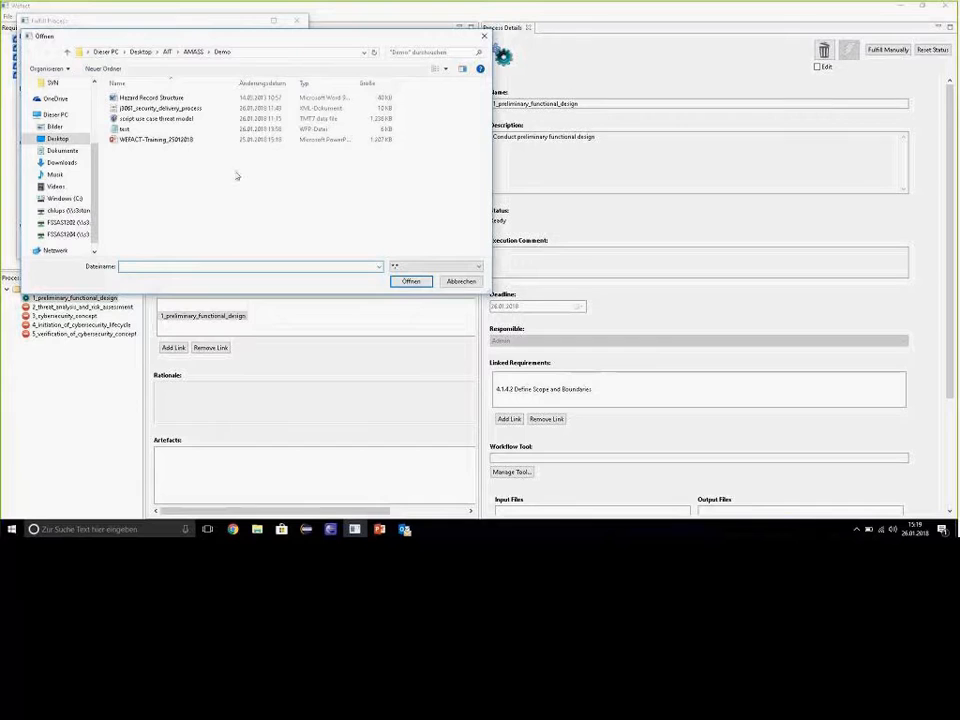
click(195, 119)
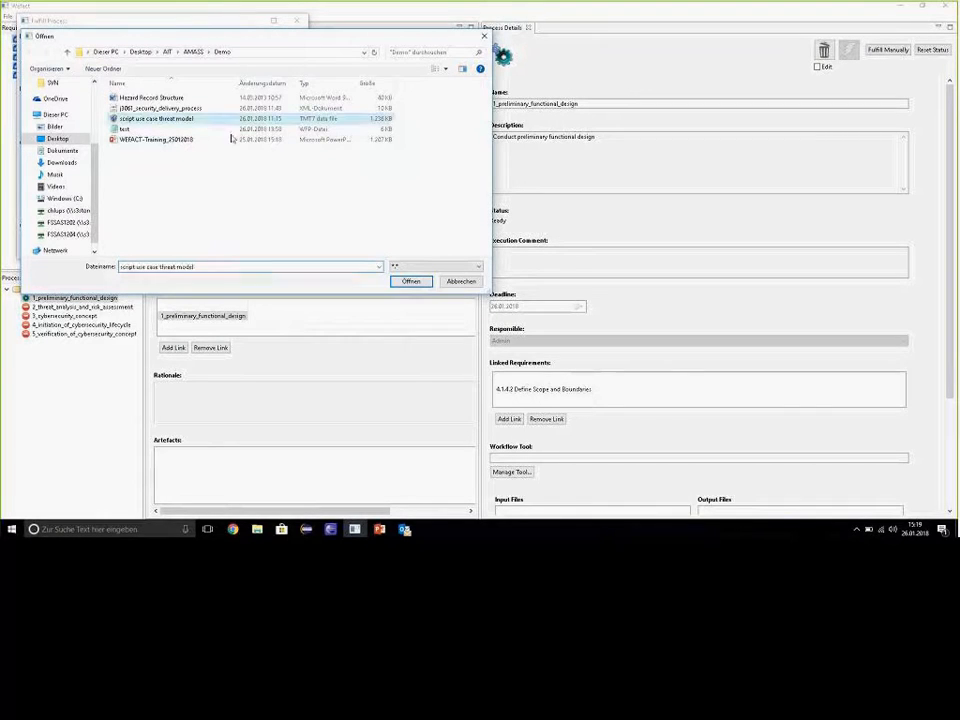
click(408, 282)
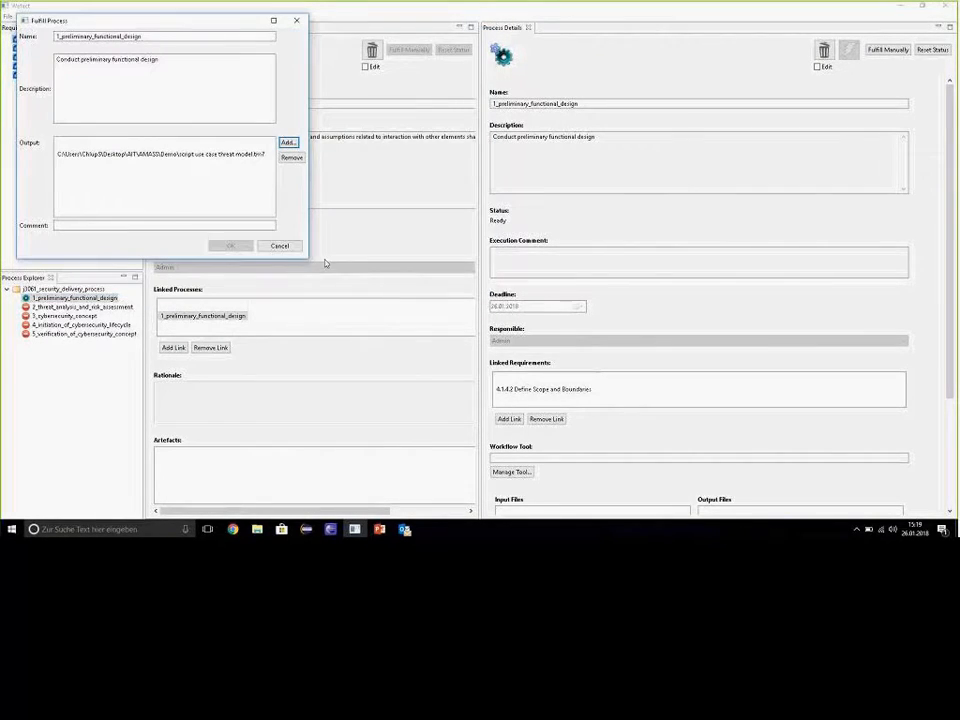
click(185, 226)
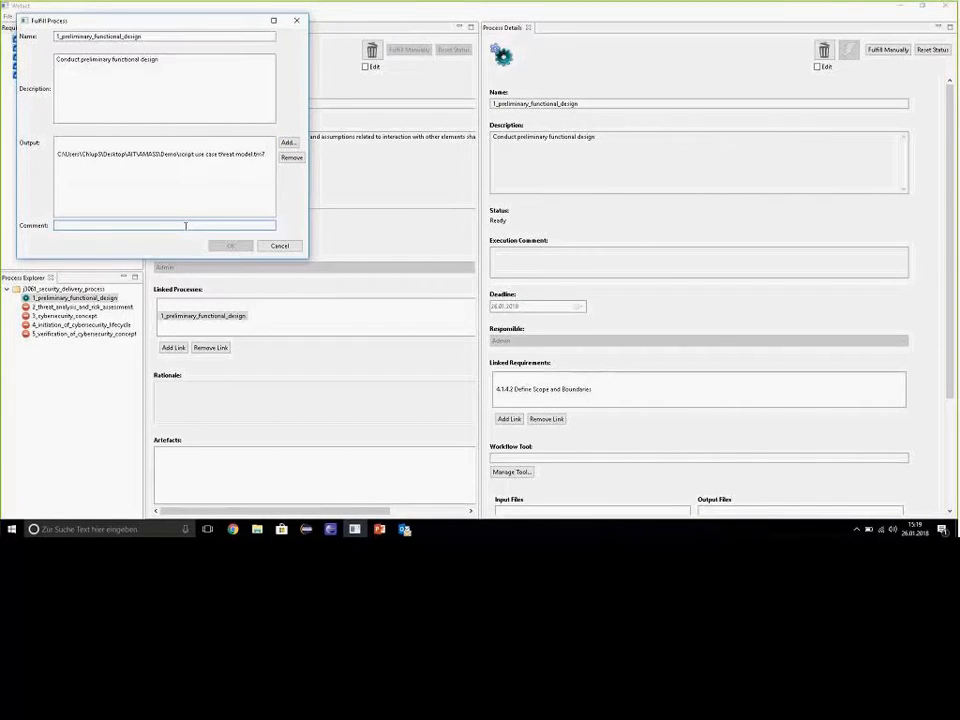
text(Created Model.)
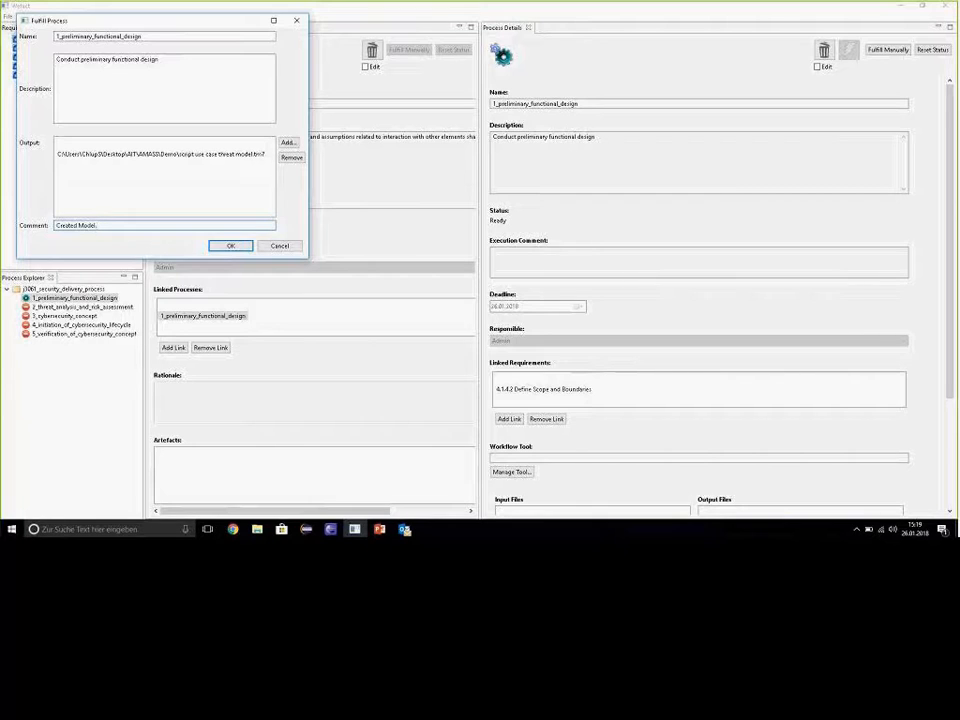
click(231, 246)
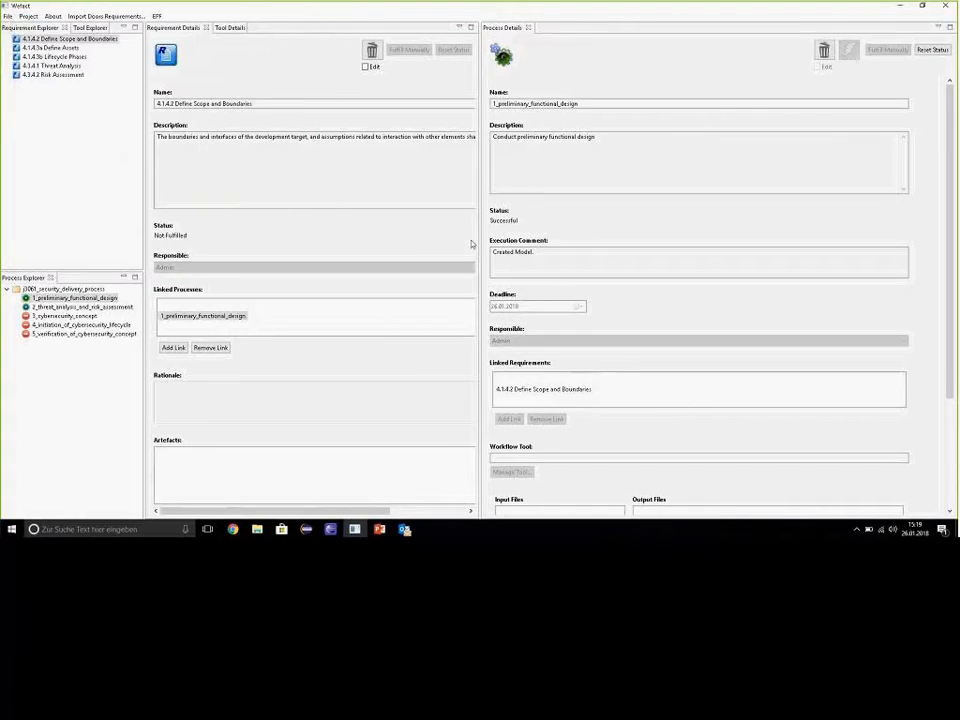
Review the status and output file of 1_preliminary_functional_design, and the status of 2_threat_analysis_and_risk_assessment and 3_cybersecurity_concept
drag(949, 183, 949, 293)
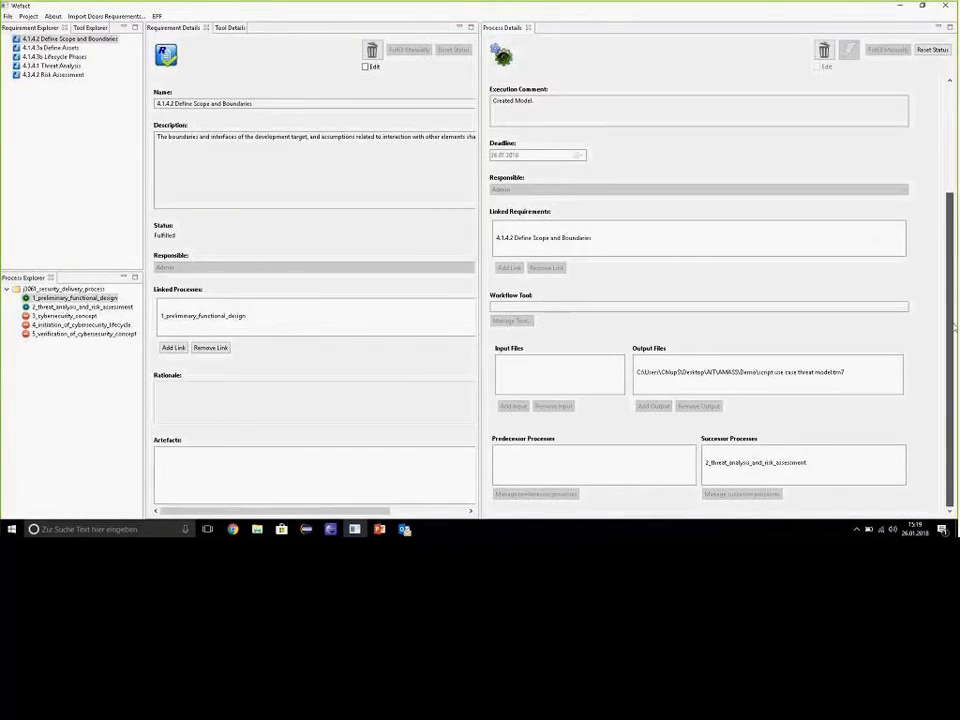
click(786, 377)
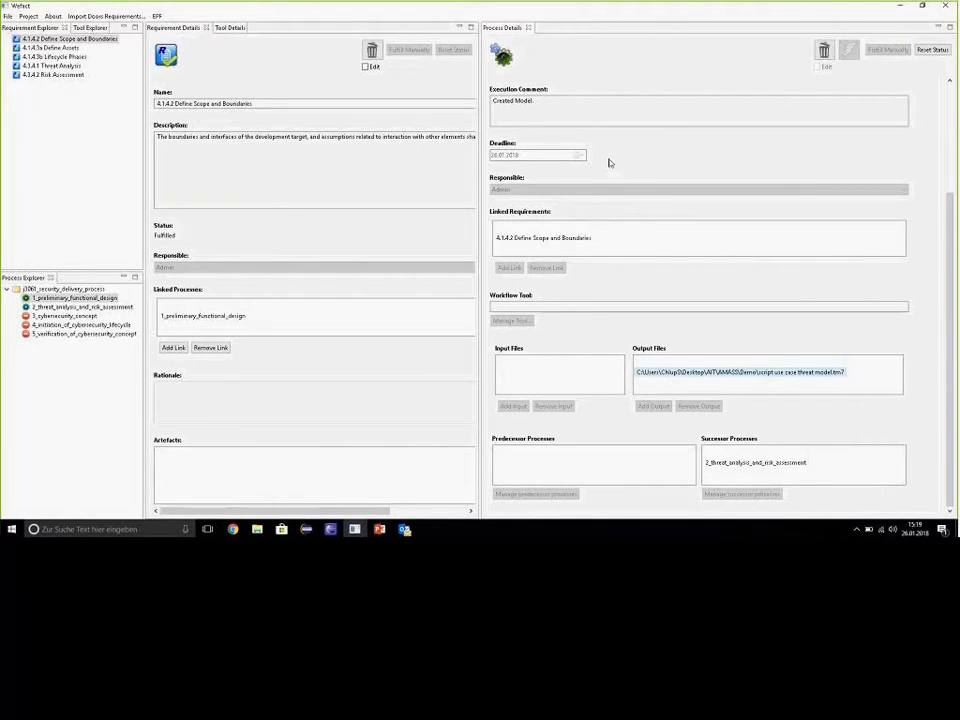
scroll(690, 174, up, 3)
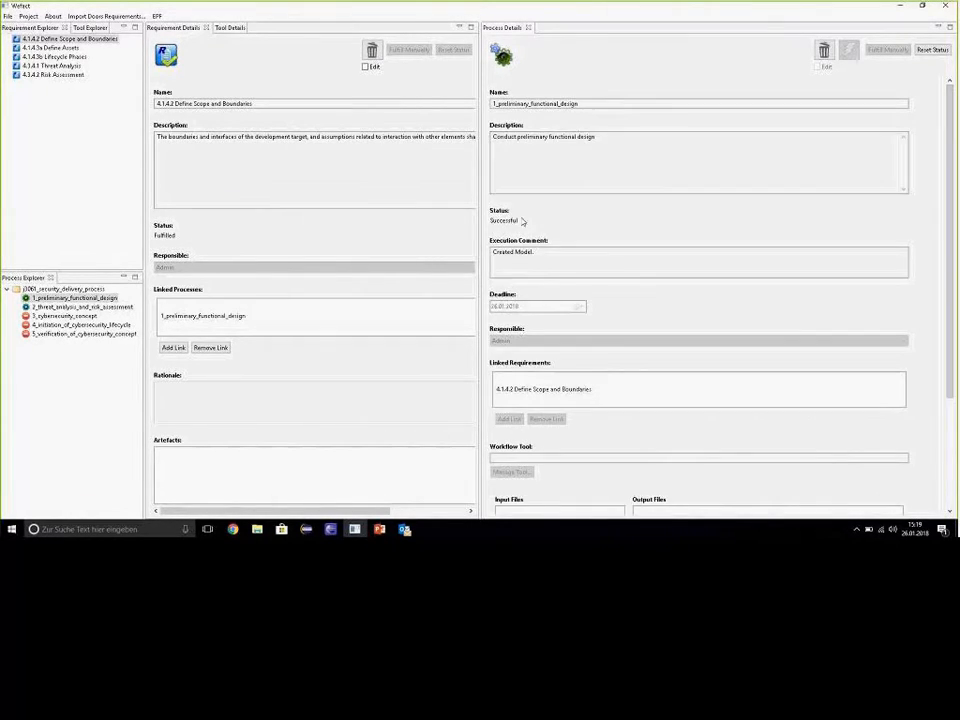
scroll(948, 180, down, 3)
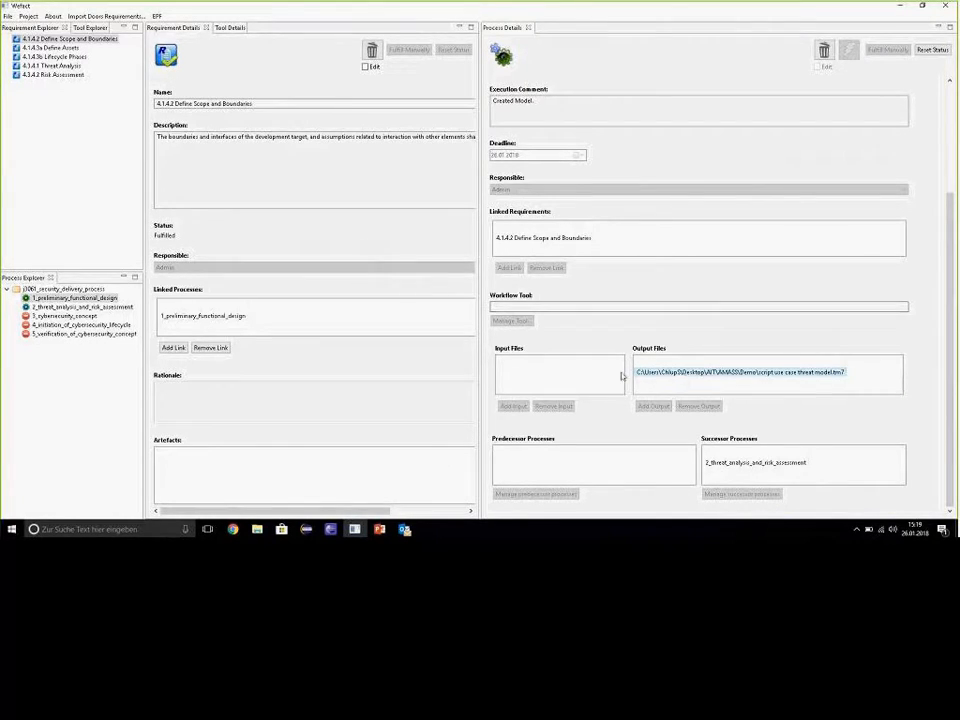
click(80, 298)
click(85, 306)
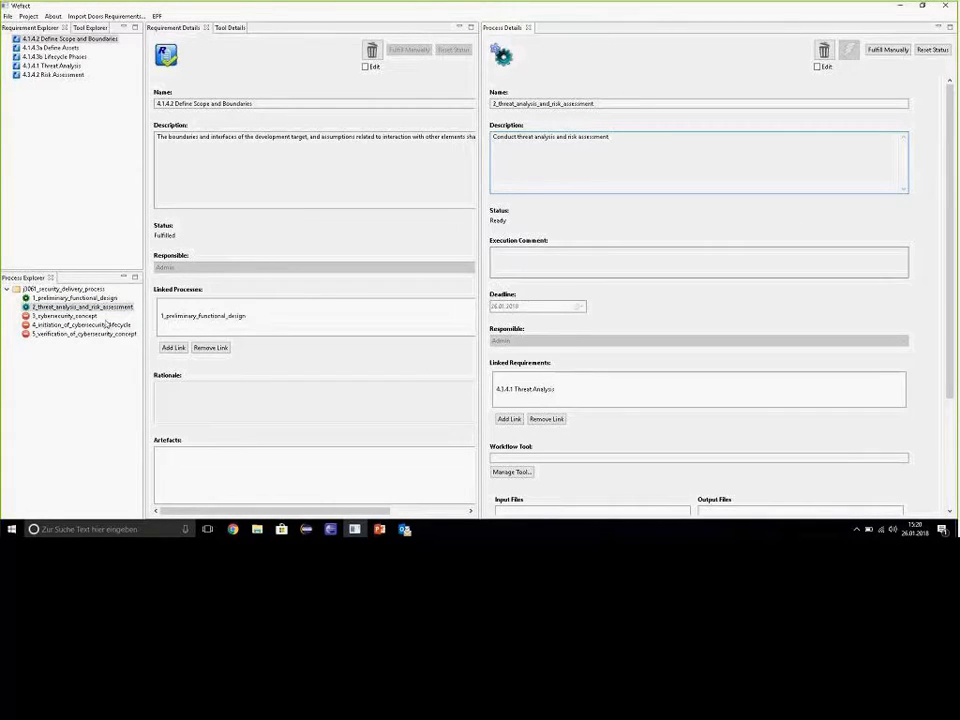
click(55, 316)
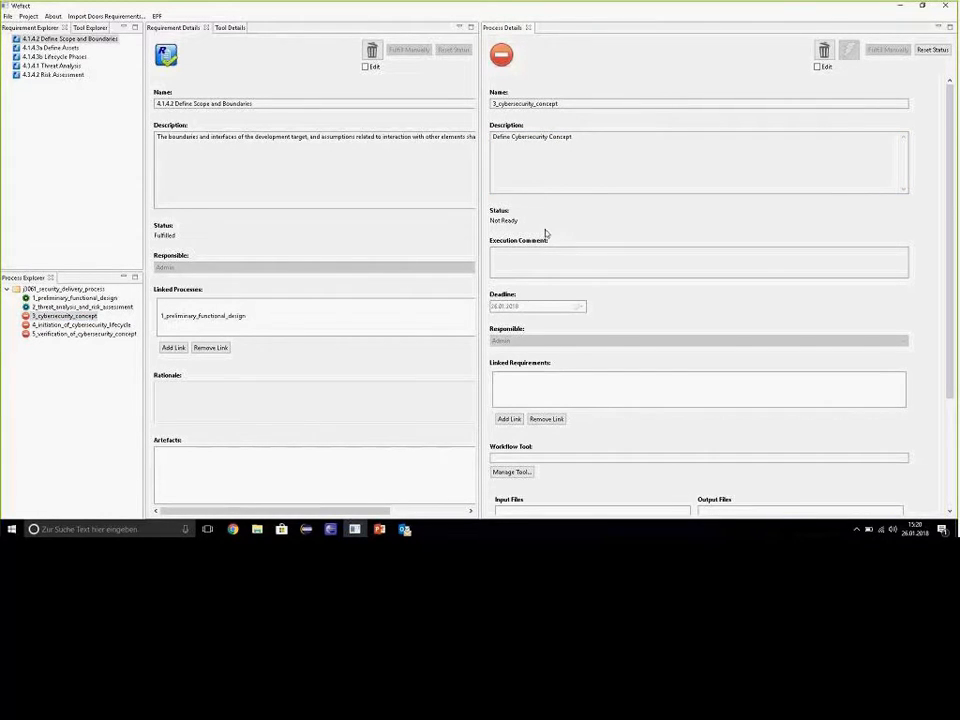
Add "script use case threat model" as an input file of the process 2_threat_analysis_and_risk_assessment and save the process
click(108, 307)
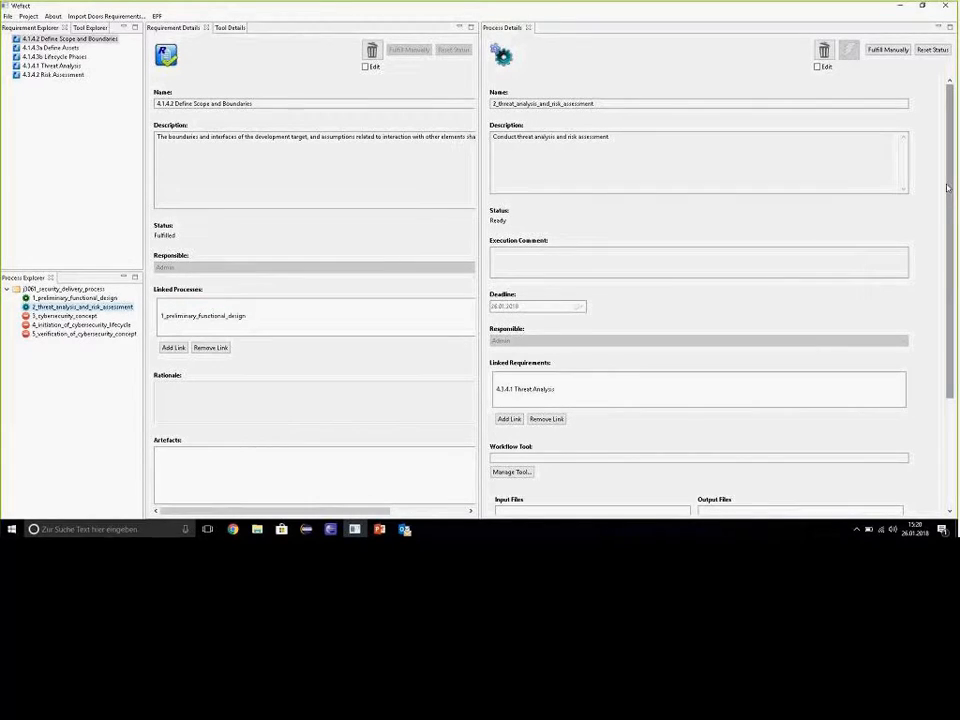
drag(949, 172, 946, 253)
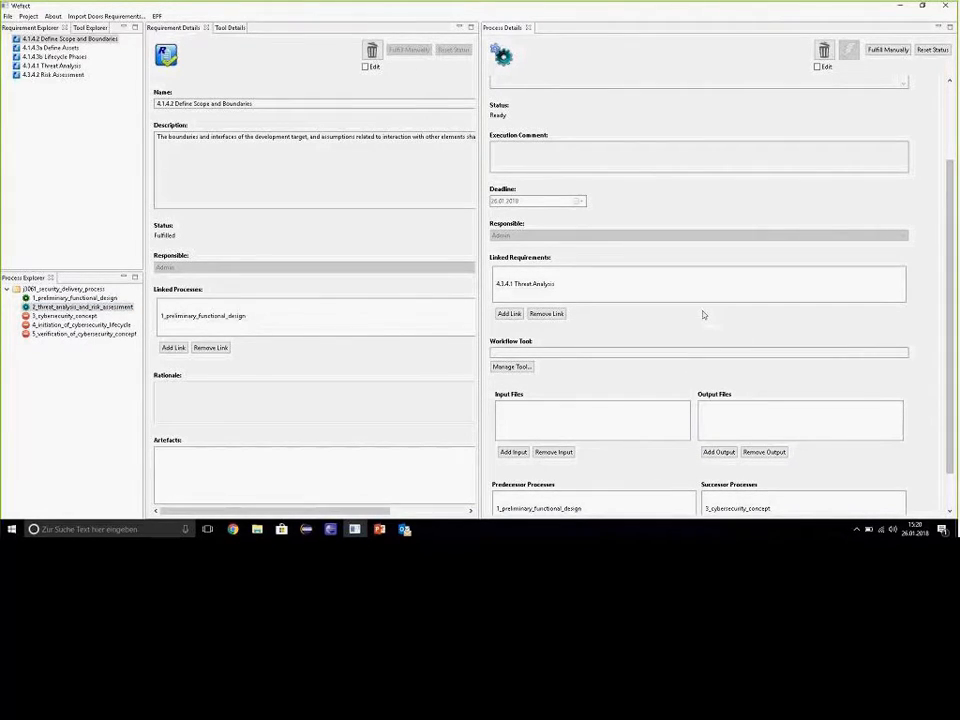
click(516, 452)
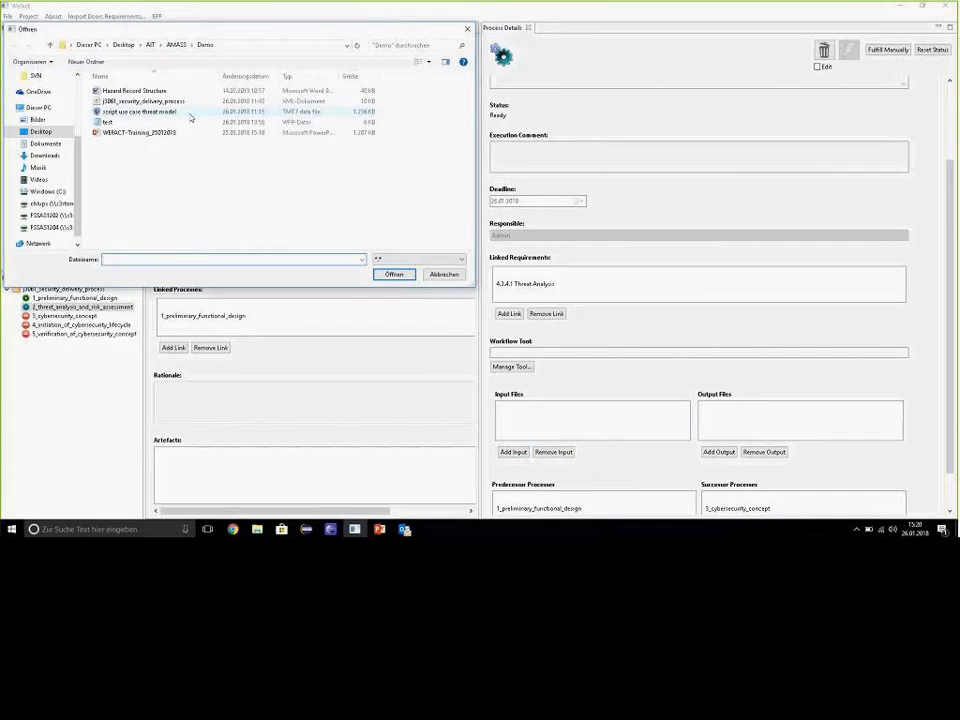
click(189, 113)
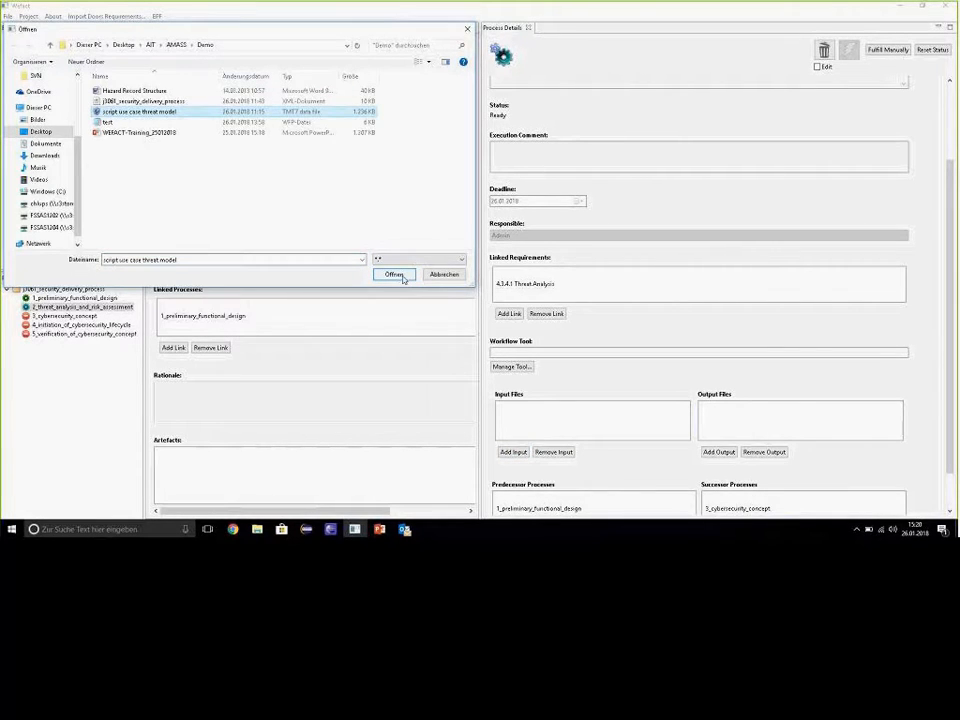
click(401, 277)
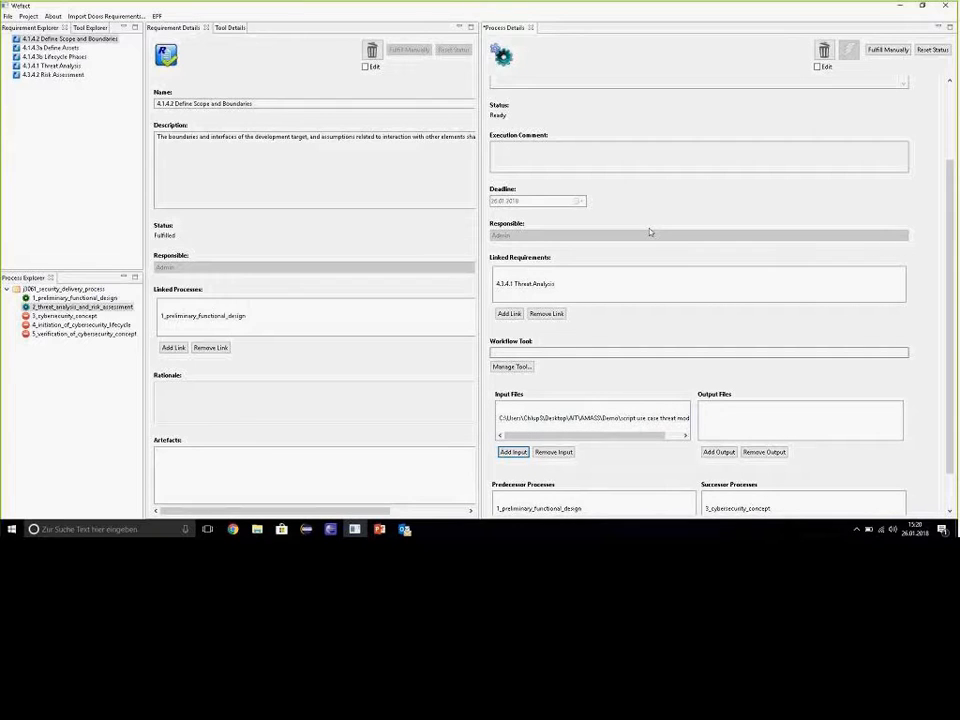
key(ctrl+s)
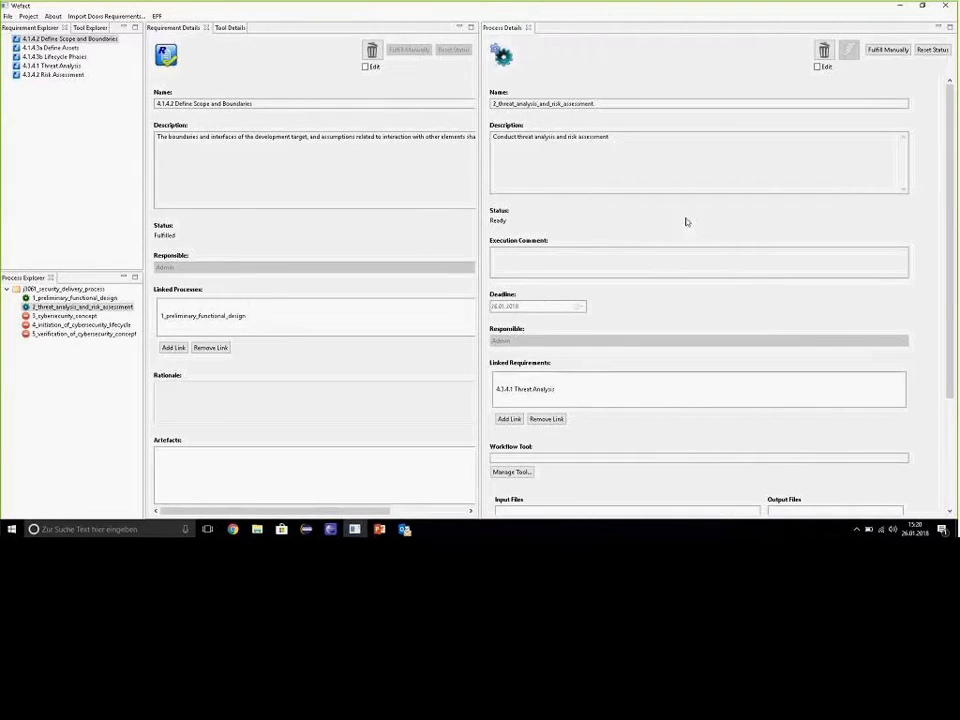
drag(952, 188, 952, 295)
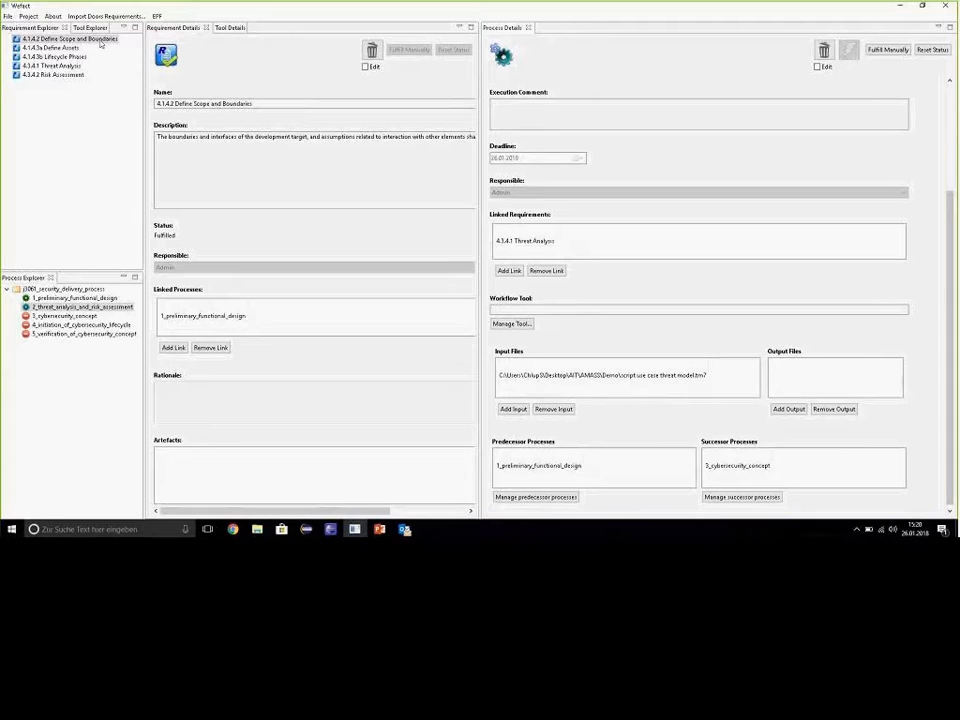
Start a new workflow tool in the J3061 folder, named "Threat Modelling Tool" with the description "Microsoft TMT"
click(88, 28)
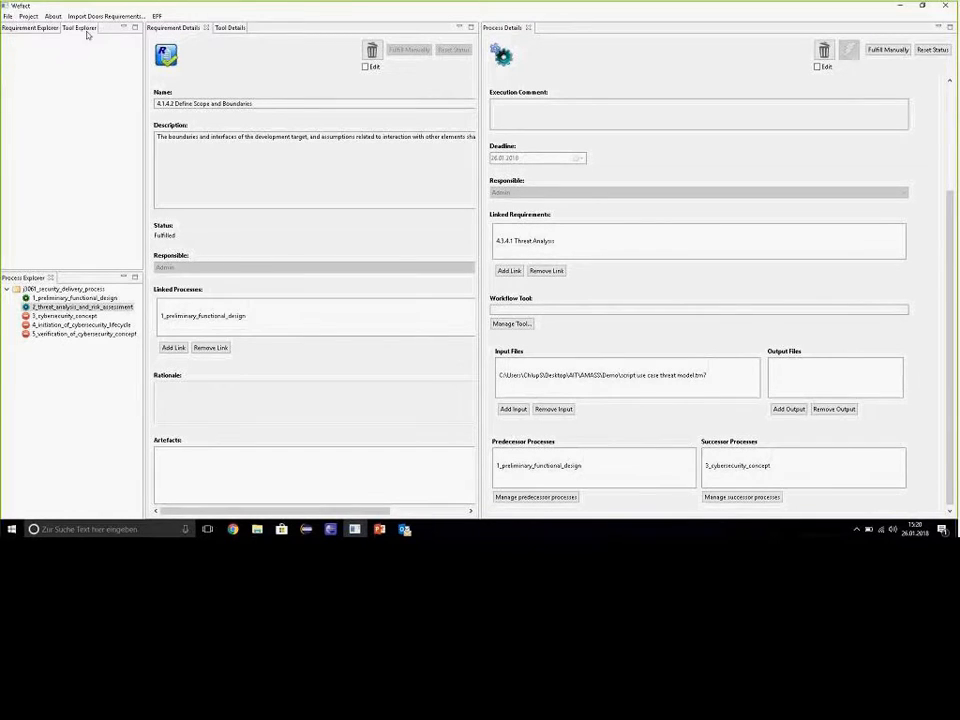
click(7, 16)
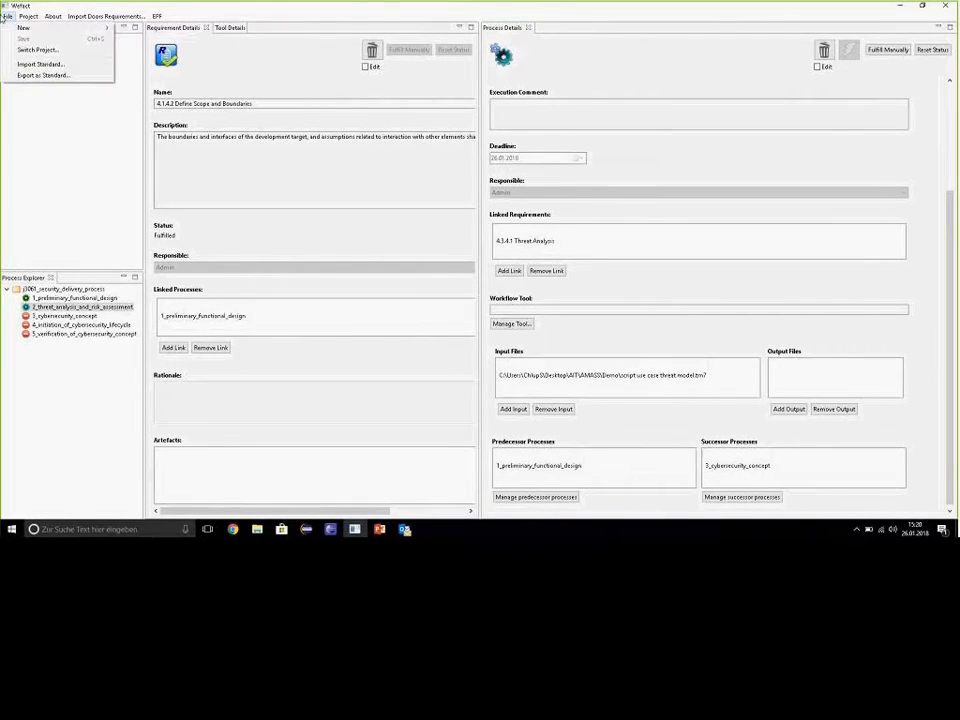
mouse_move(65, 27)
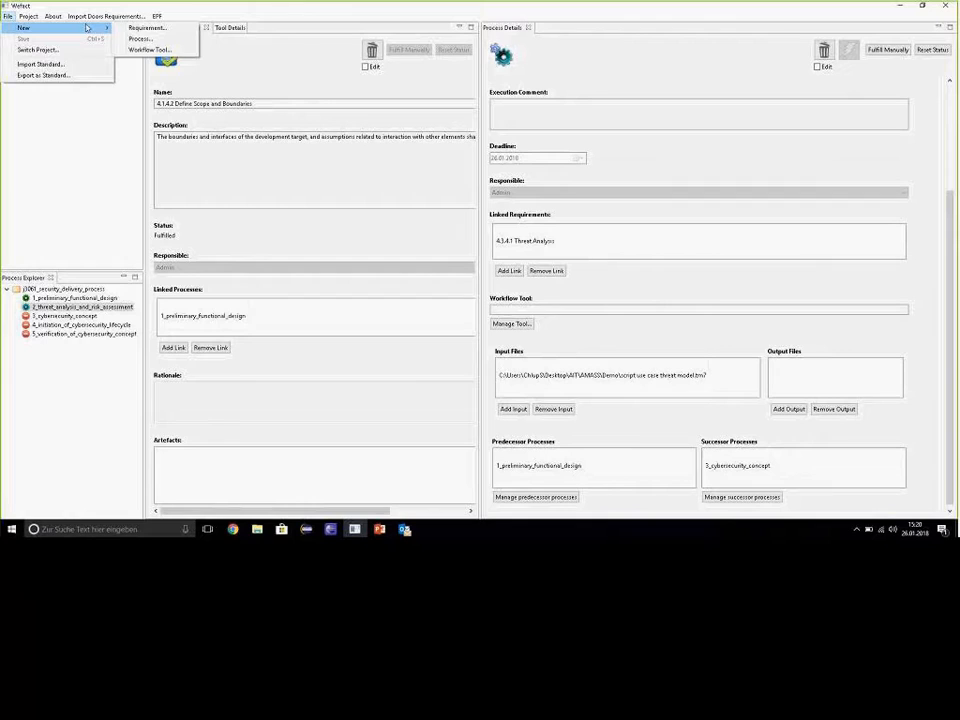
click(166, 50)
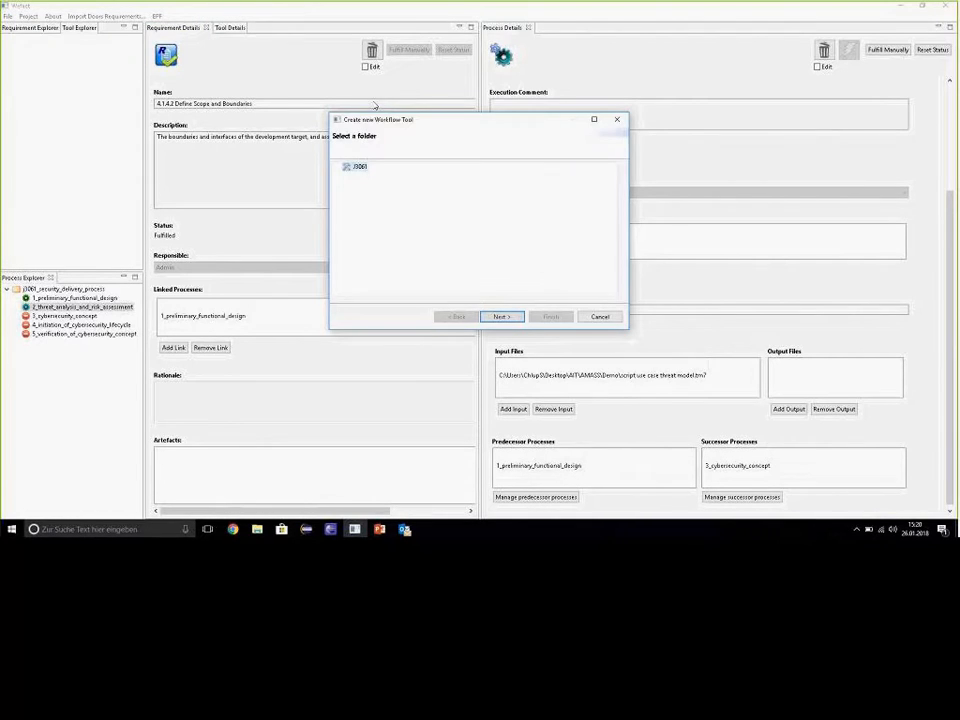
click(503, 317)
click(480, 172)
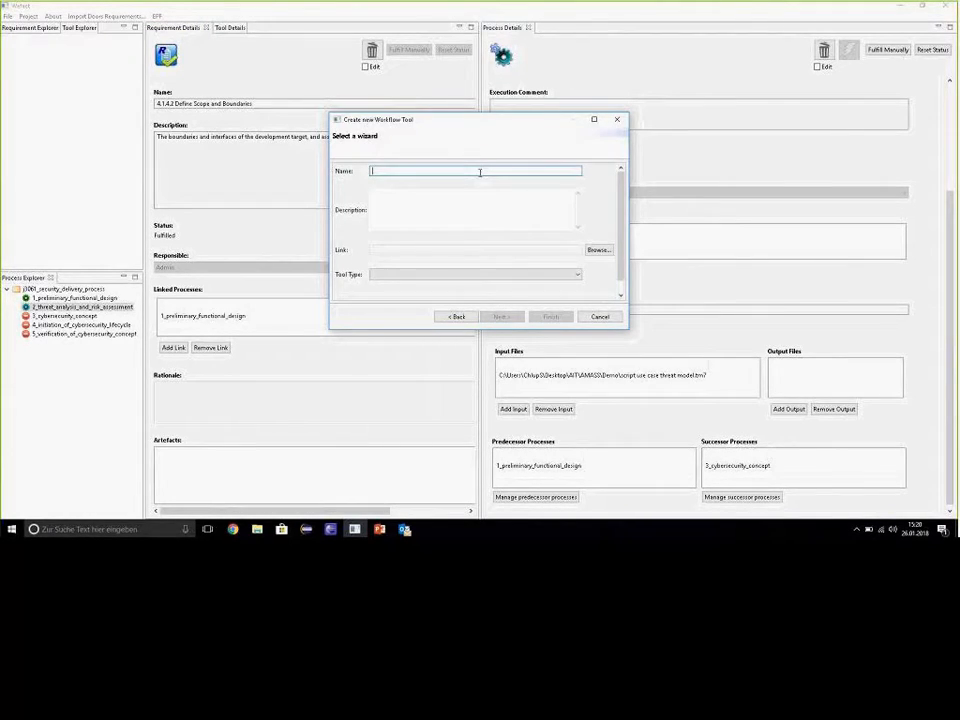
text(Threat Modelling Tool)
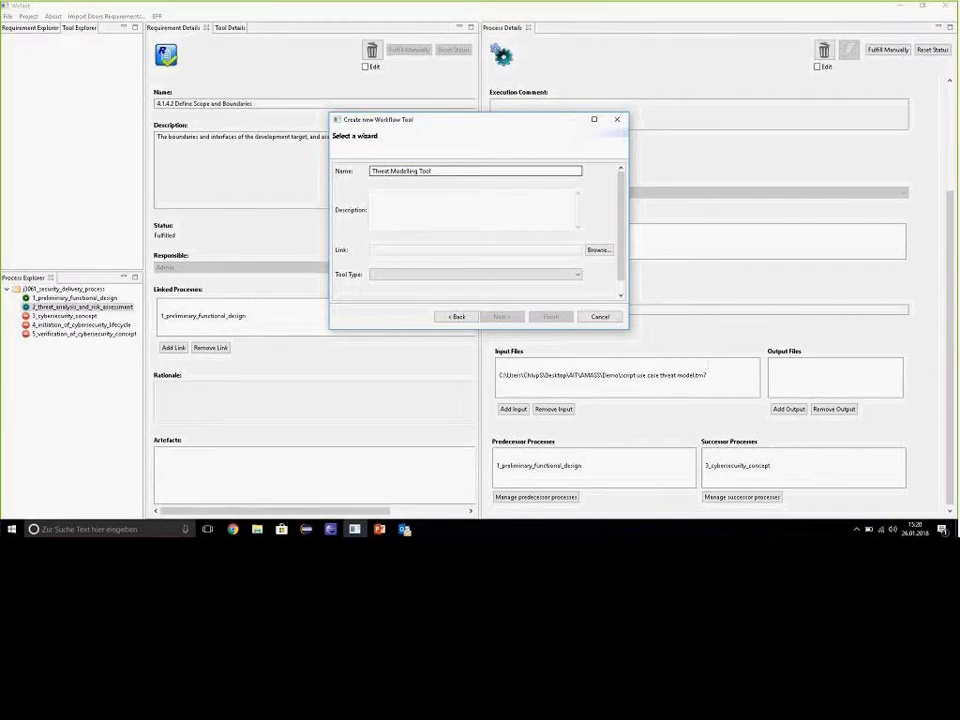
key(Tab)
text(Microsoft TMT)
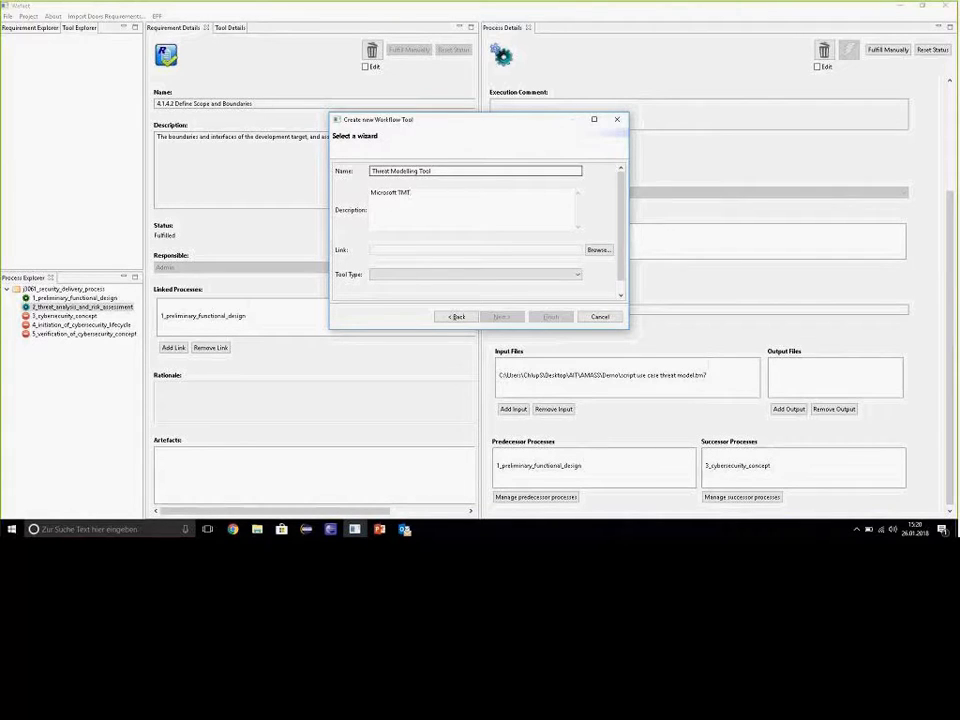
Link the new workflow tool to the TMT7 application in C:\Program Files (x86)\Microsoft Threat Modeling Tool 2016
click(598, 249)
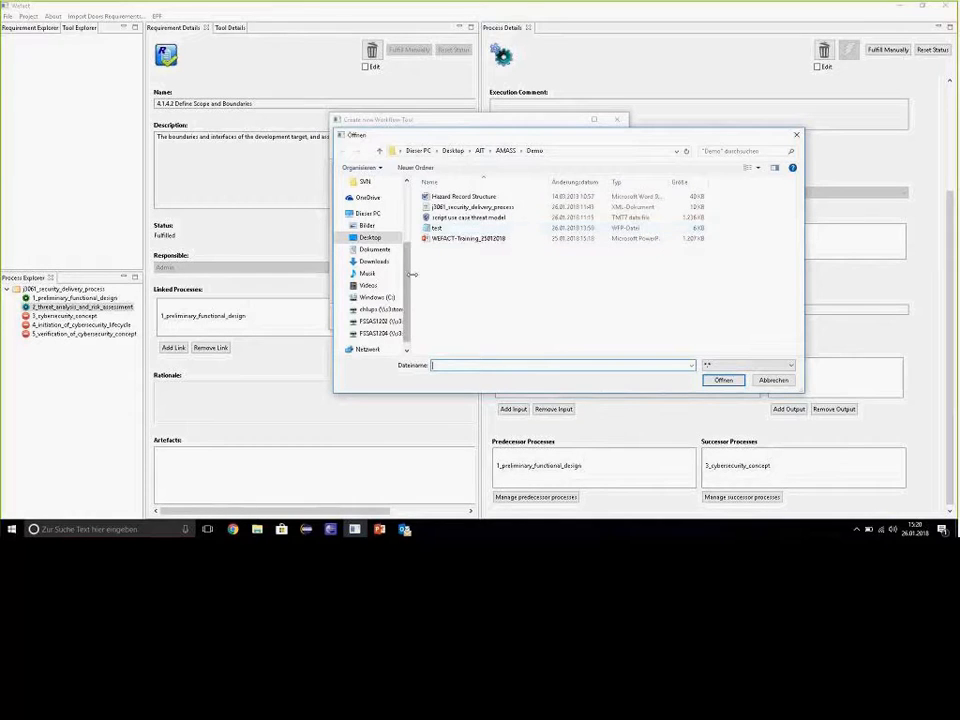
scroll(388, 311, down, 1)
click(377, 285)
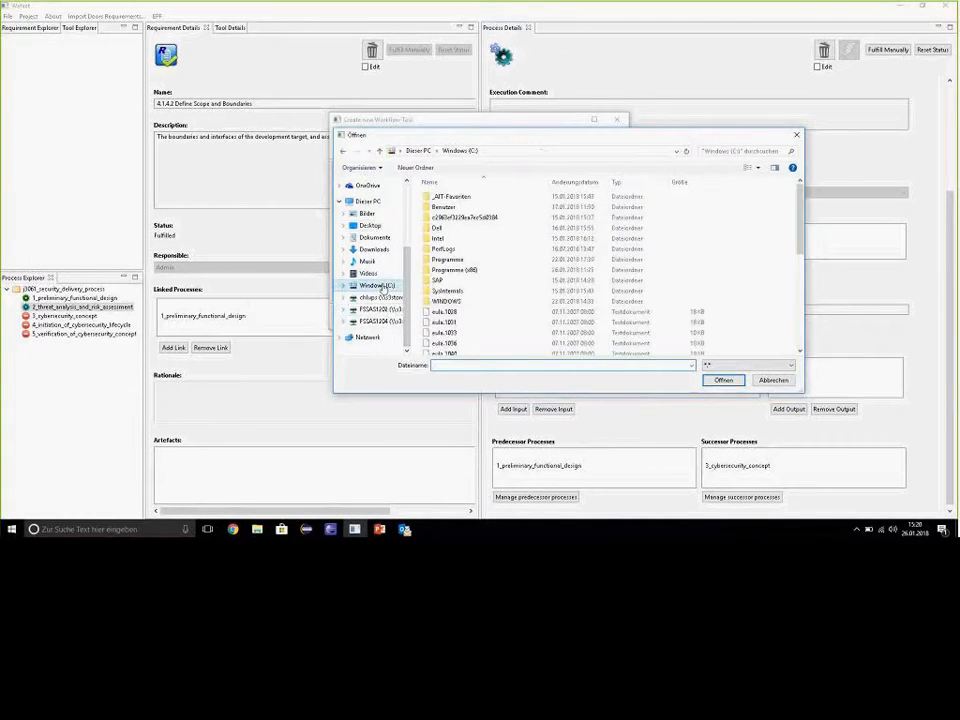
double_click(447, 280)
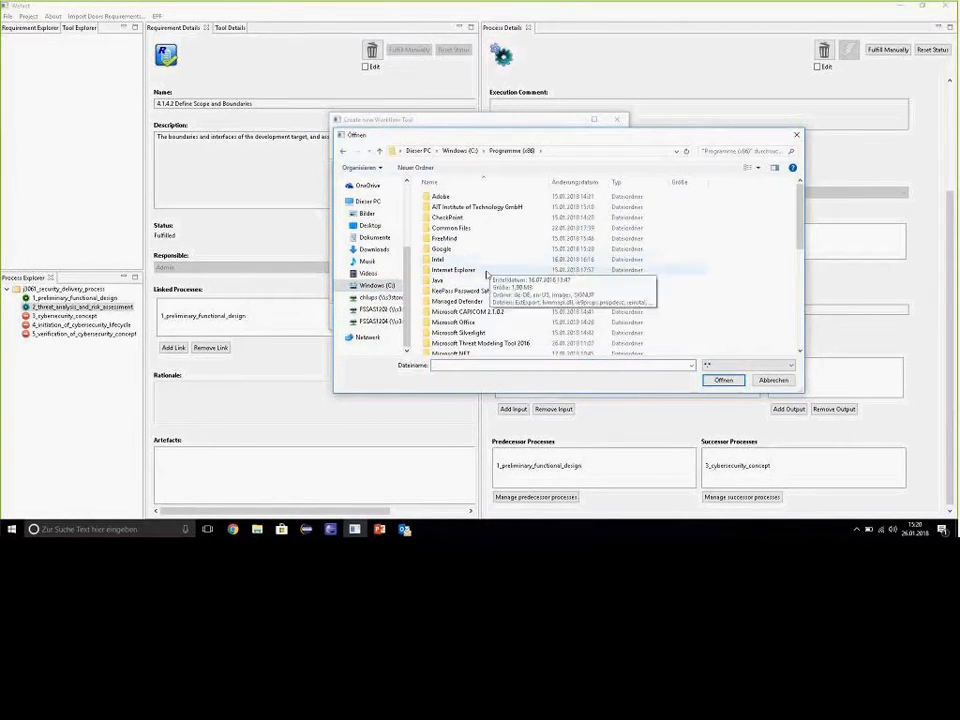
click(485, 271)
scroll(507, 319, down, 1)
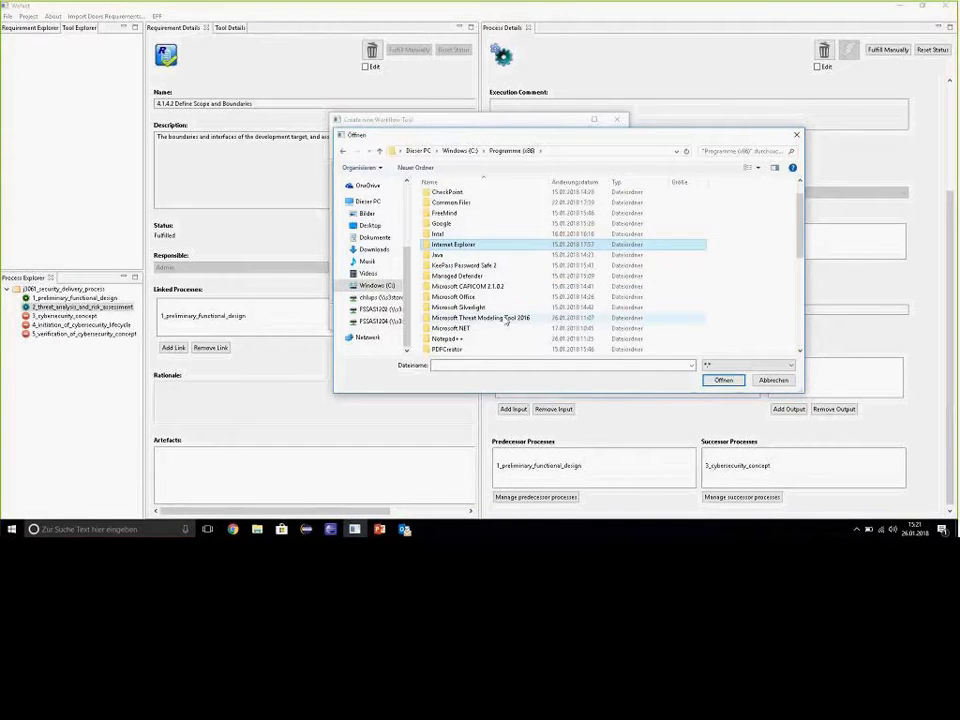
double_click(507, 319)
scroll(505, 340, down, 1)
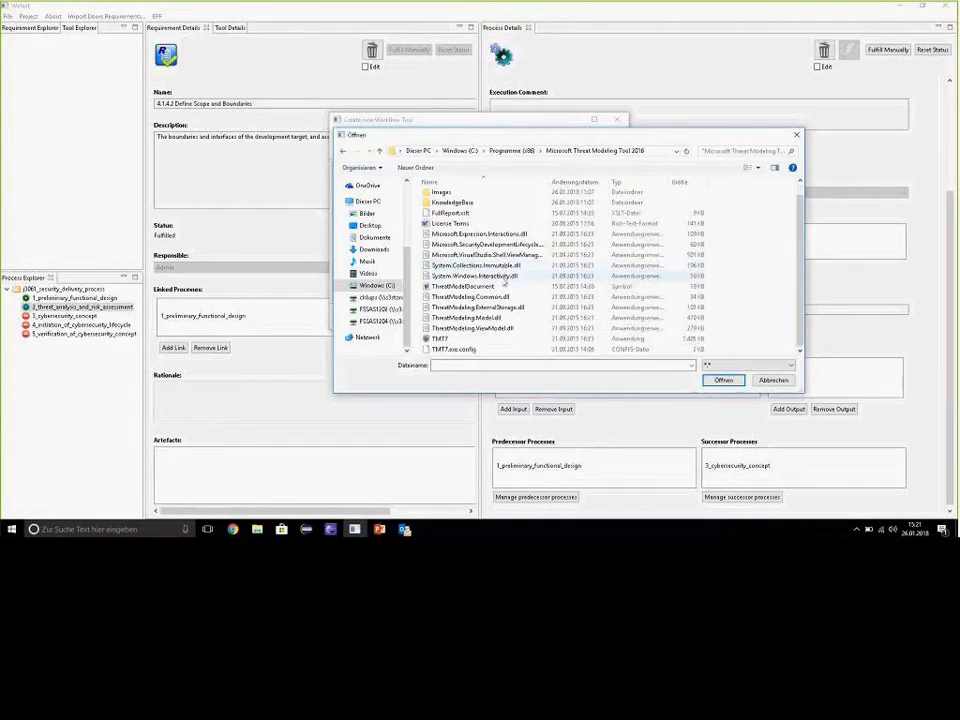
click(530, 339)
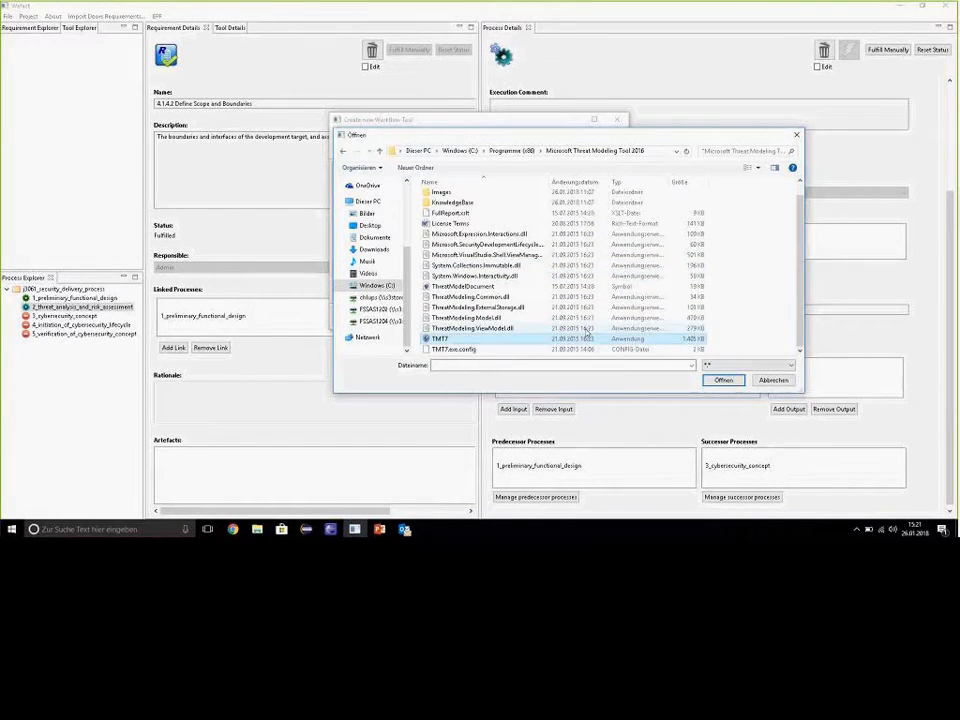
click(722, 381)
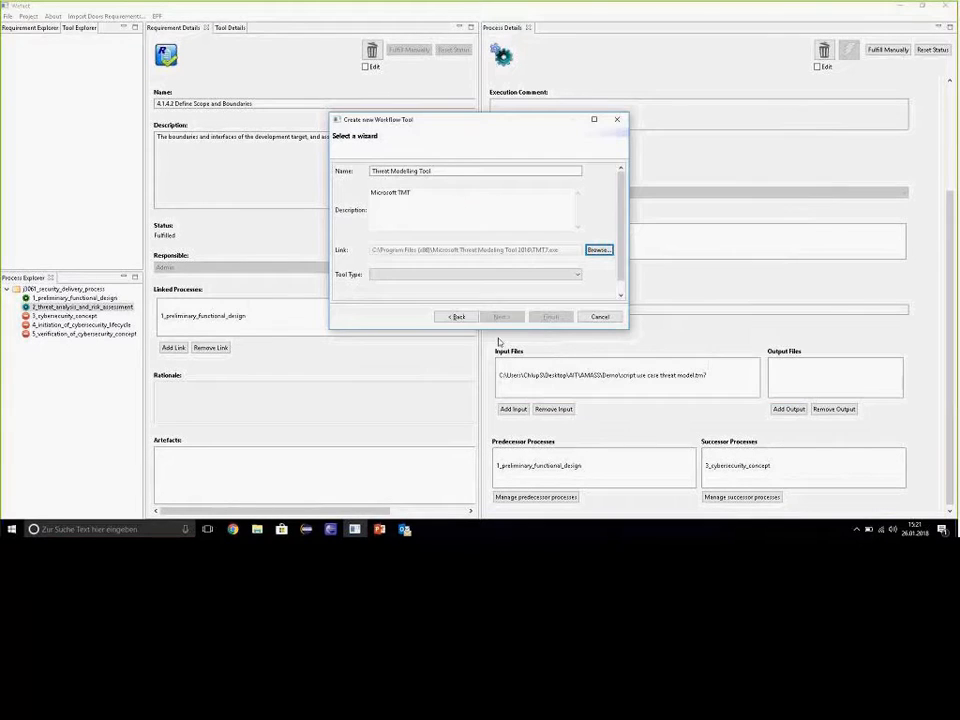
Set the new workflow tool's type to Manually Executed External Tool and finish creating the tool
click(568, 276)
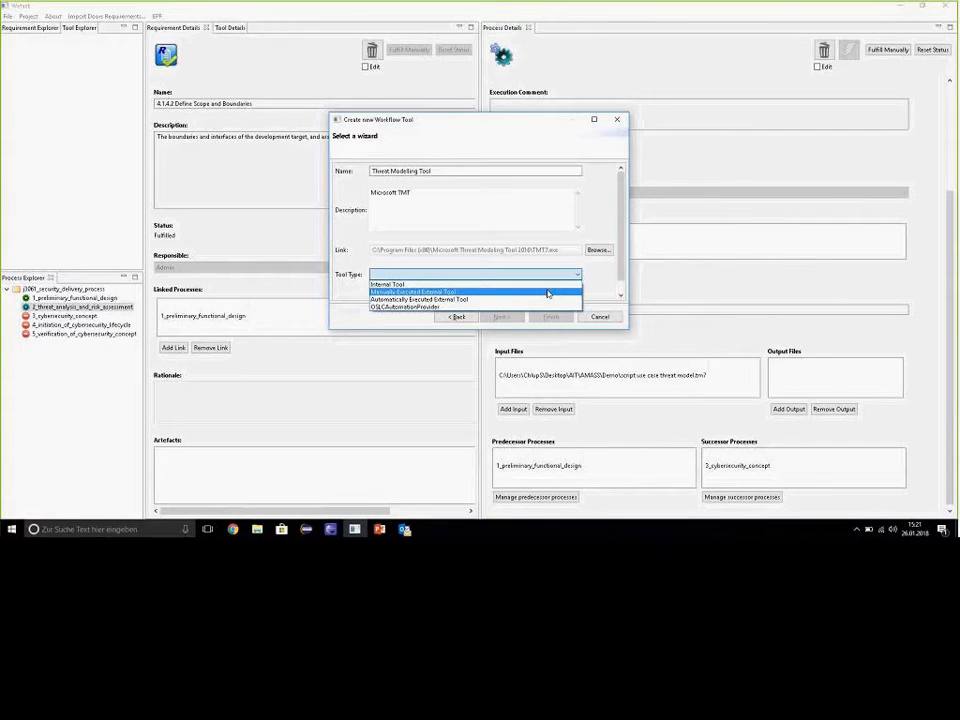
click(548, 292)
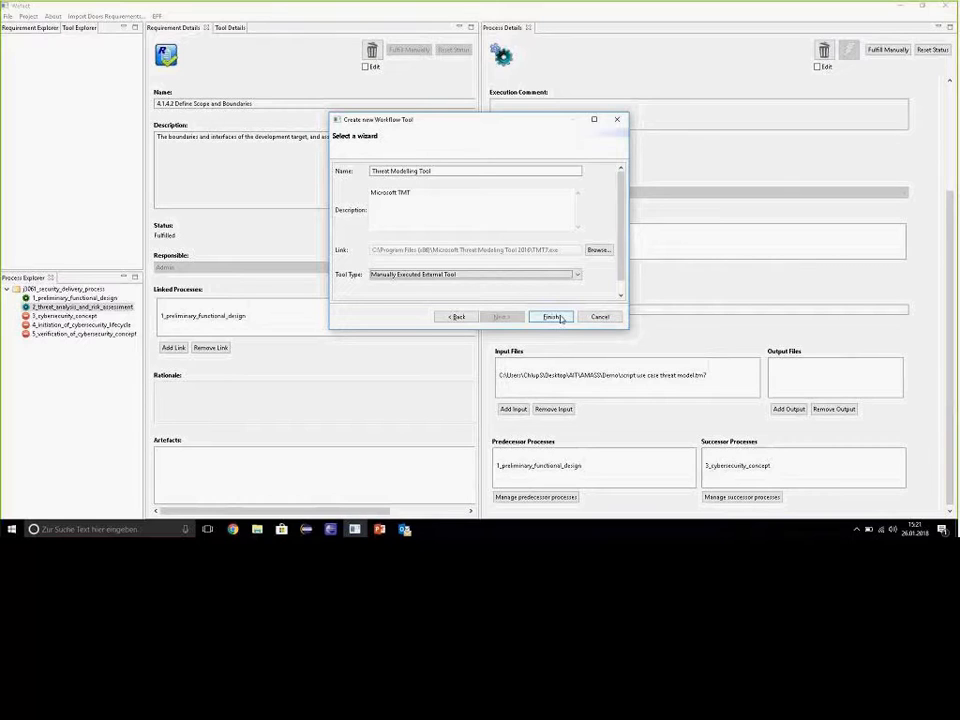
click(576, 275)
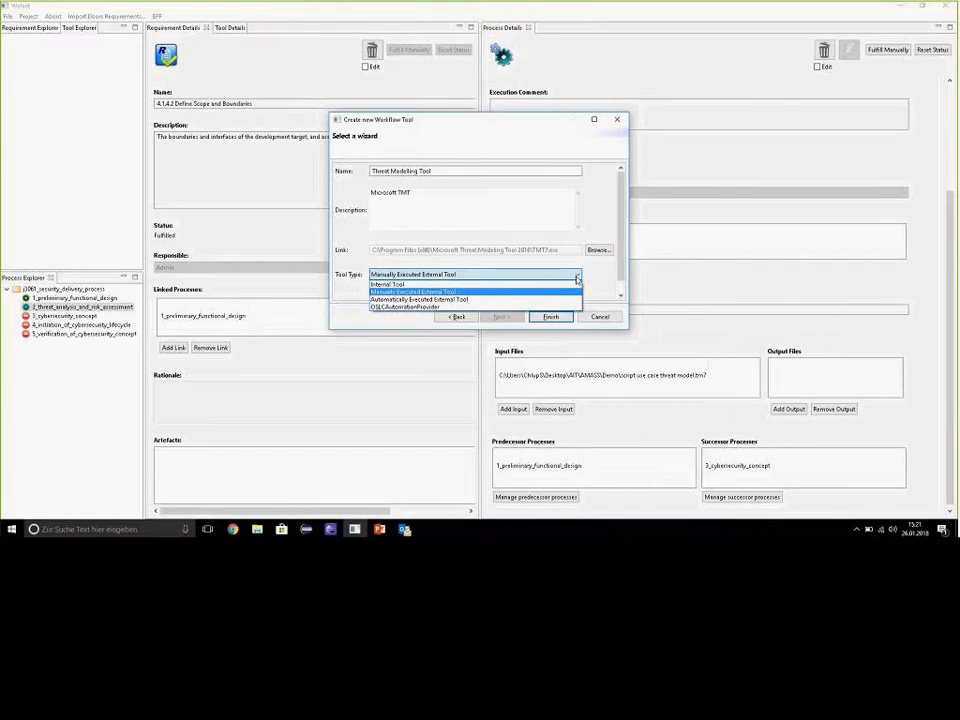
click(577, 278)
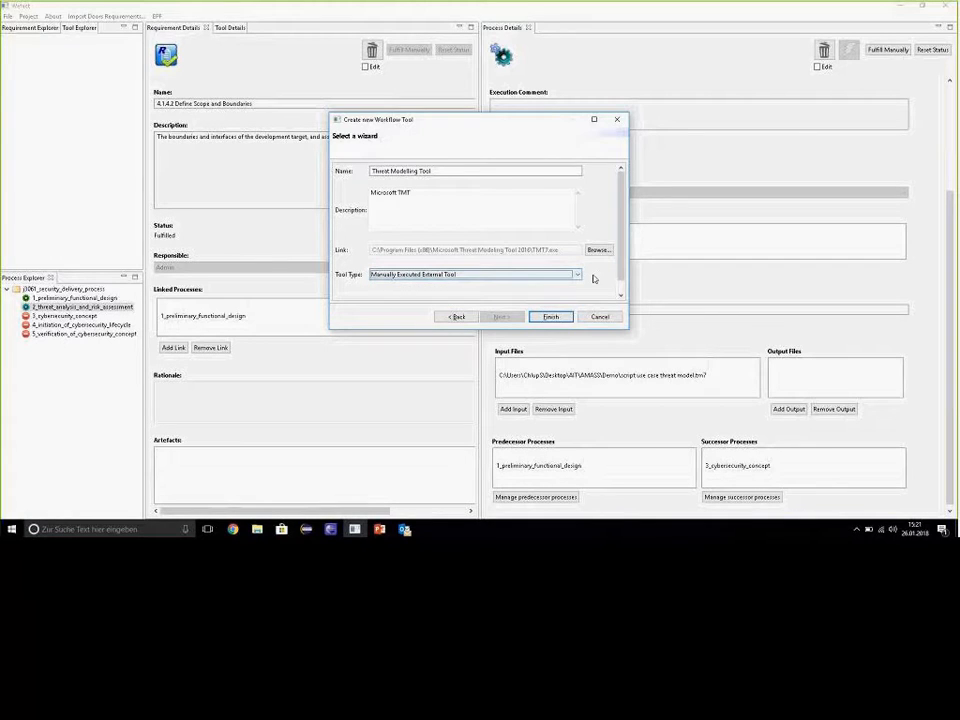
click(559, 317)
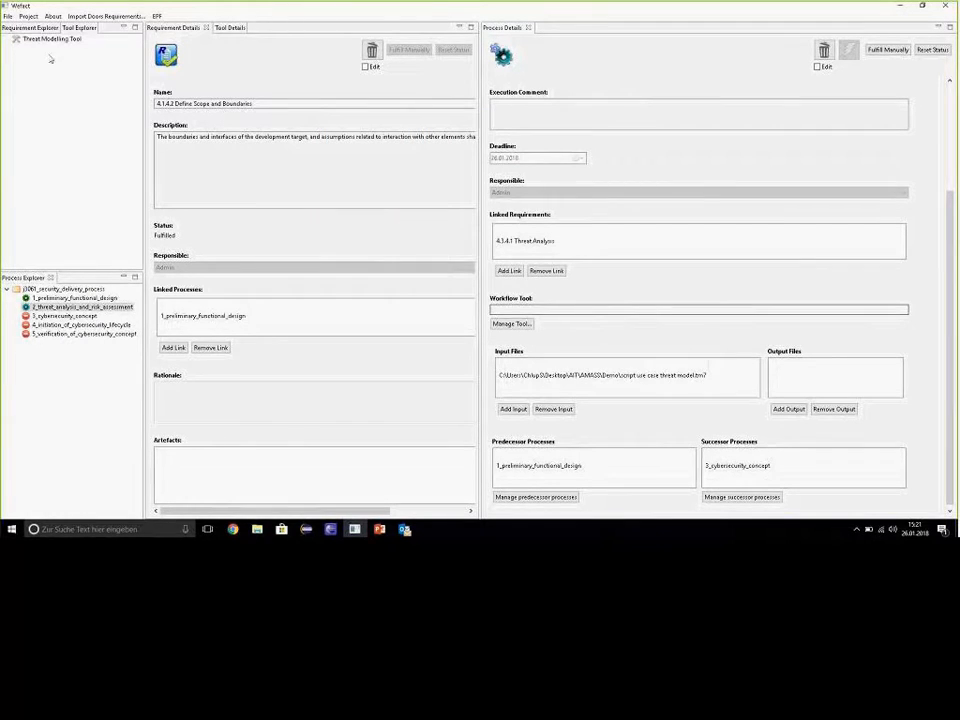
Review the name, description, path and type of the new Threat Modelling Tool, and return to the requirements list
click(226, 28)
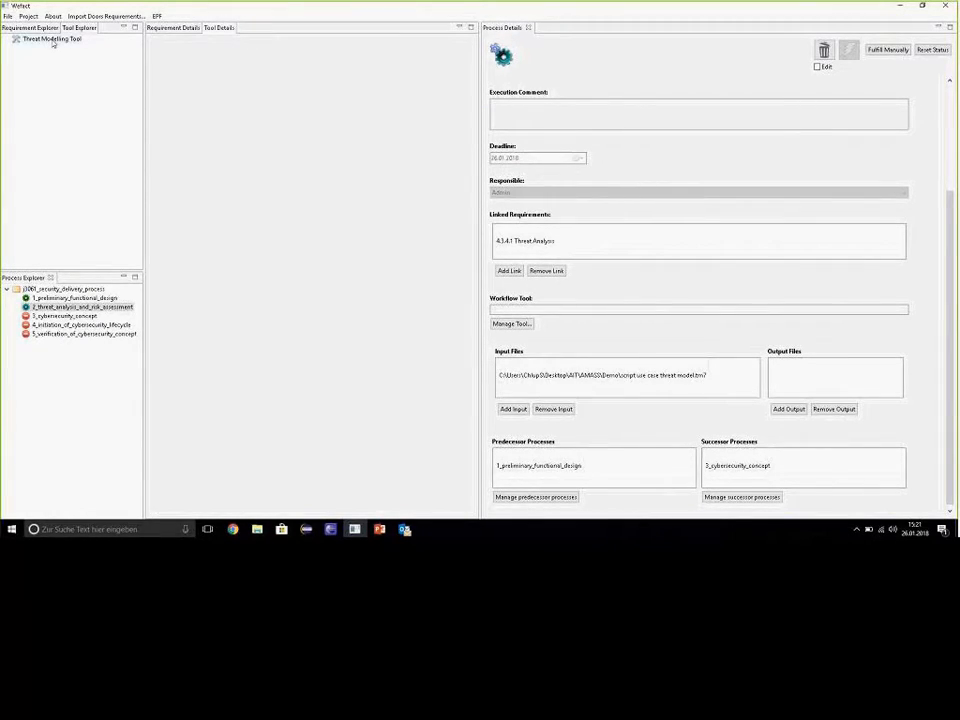
click(52, 40)
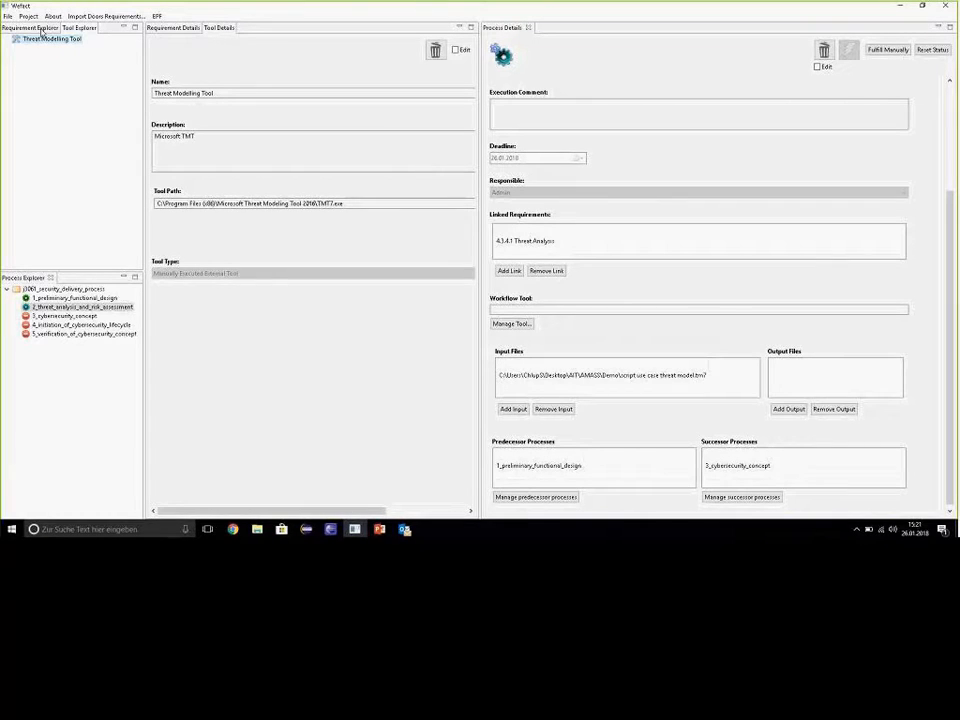
click(40, 28)
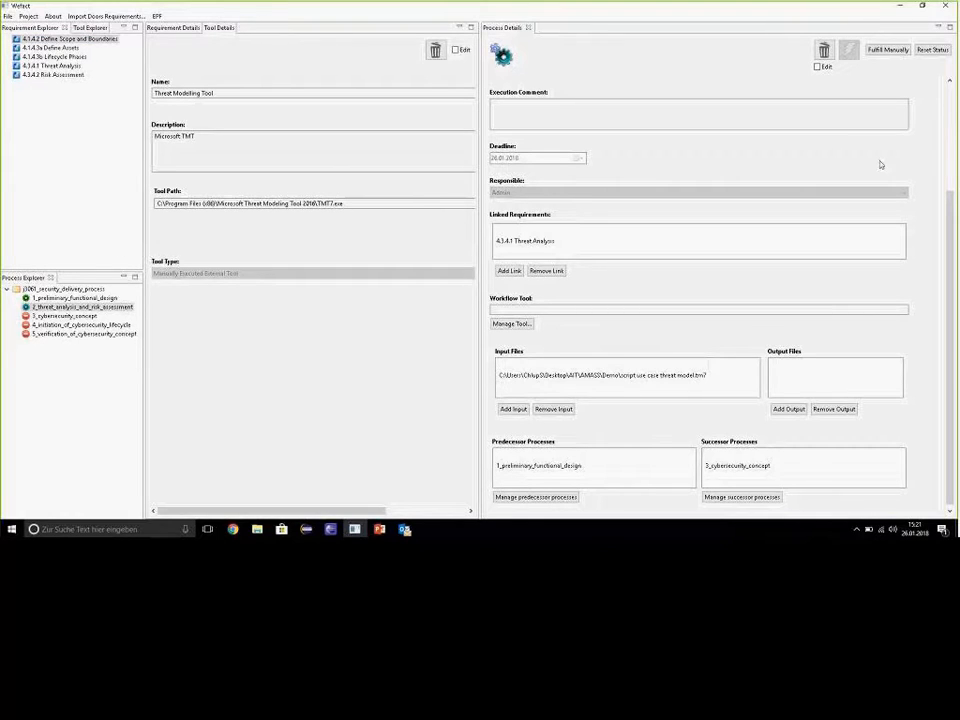
Link the Threat Modelling Tool to the process 2_threat_analysis_and_risk_assessment as its workflow tool
scroll(831, 166, down, 1)
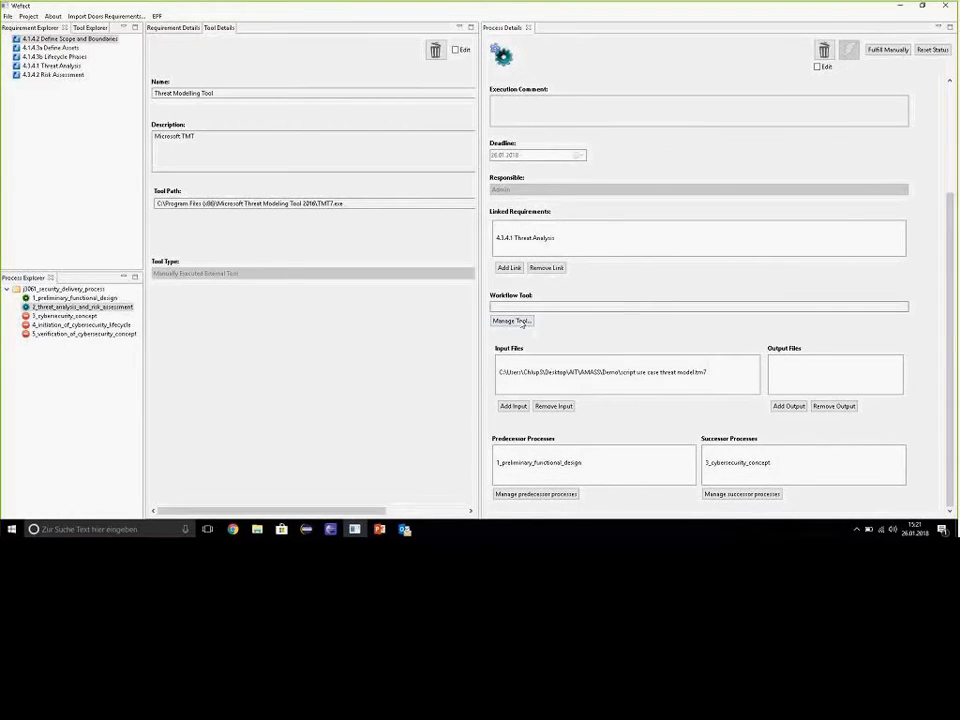
click(520, 322)
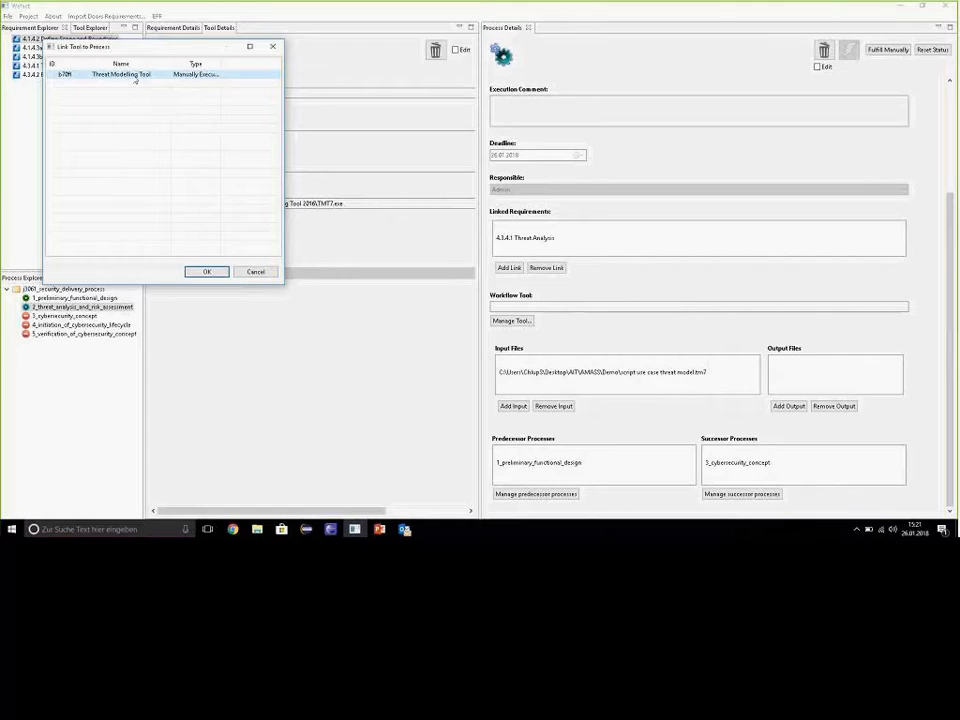
click(207, 272)
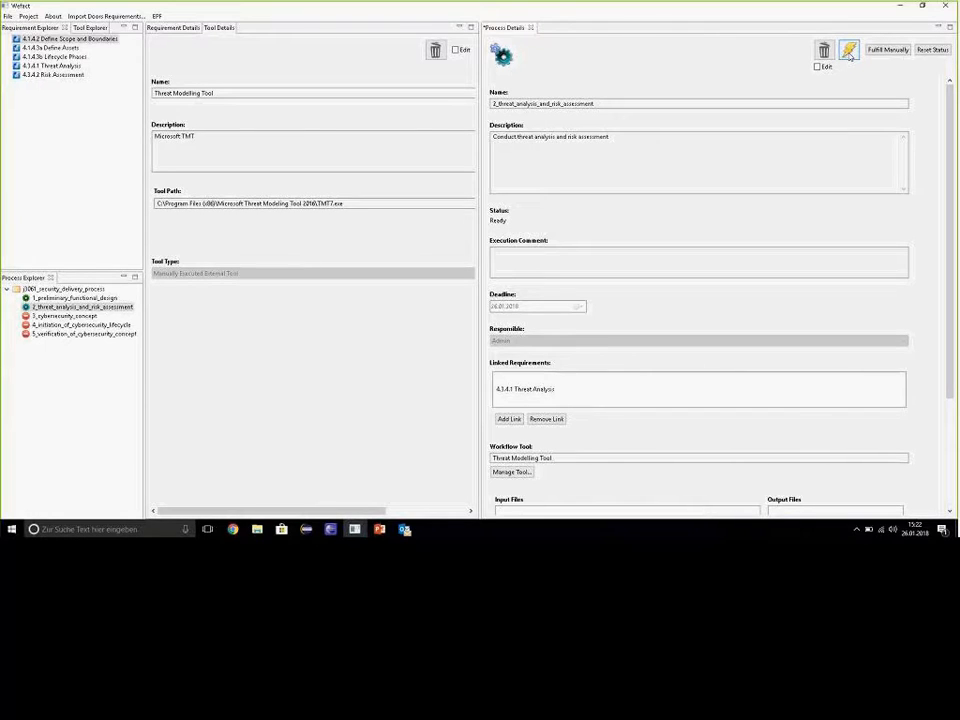
Execute the process 2_threat_analysis_and_risk_assessment with its linked tool and bring the Update server part of the Level 0 diagram into view
click(849, 51)
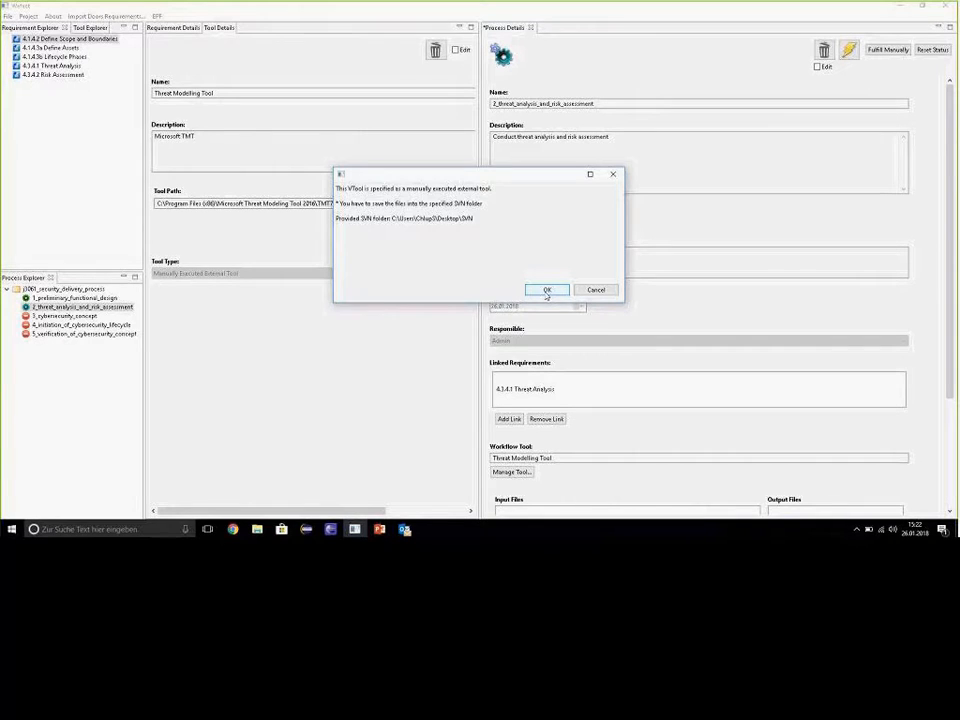
click(546, 290)
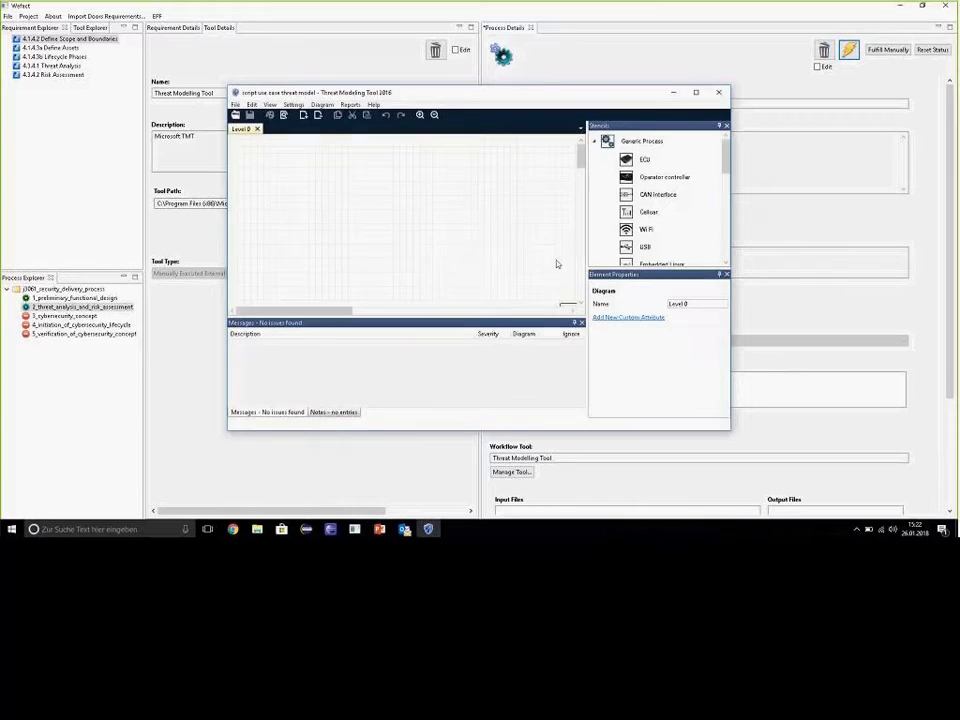
drag(338, 313, 415, 313)
mouse_move(581, 158)
mouse_down()
mouse_move(581, 194)
mouse_move(581, 167)
mouse_up()
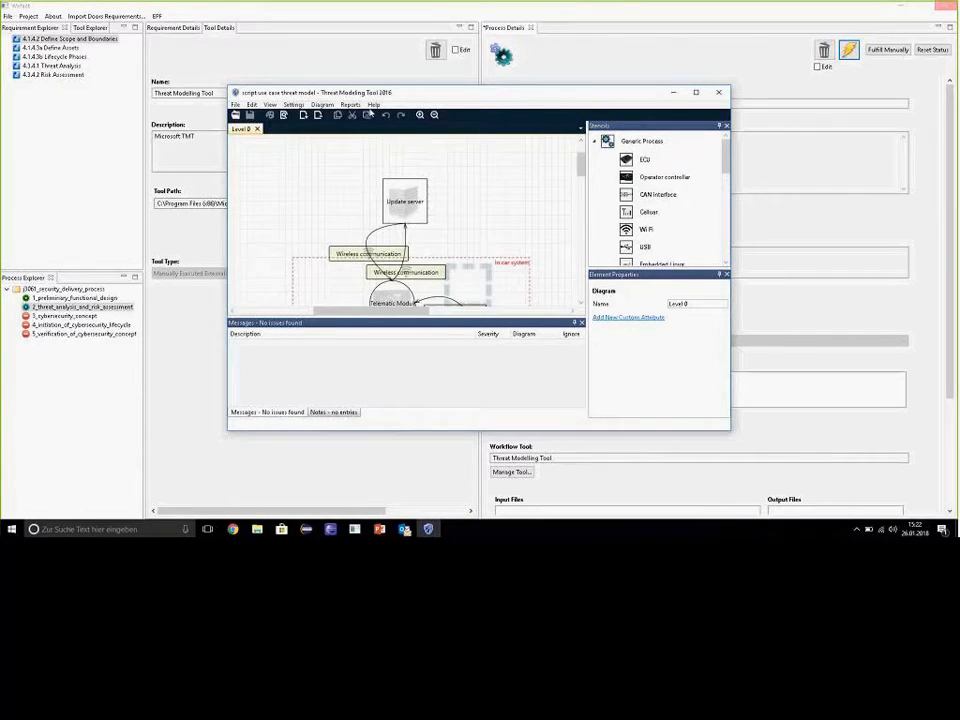
Generate a full report with all custom threat properties and save it over THREAT_ANALYSIS in the SVN folder
click(350, 105)
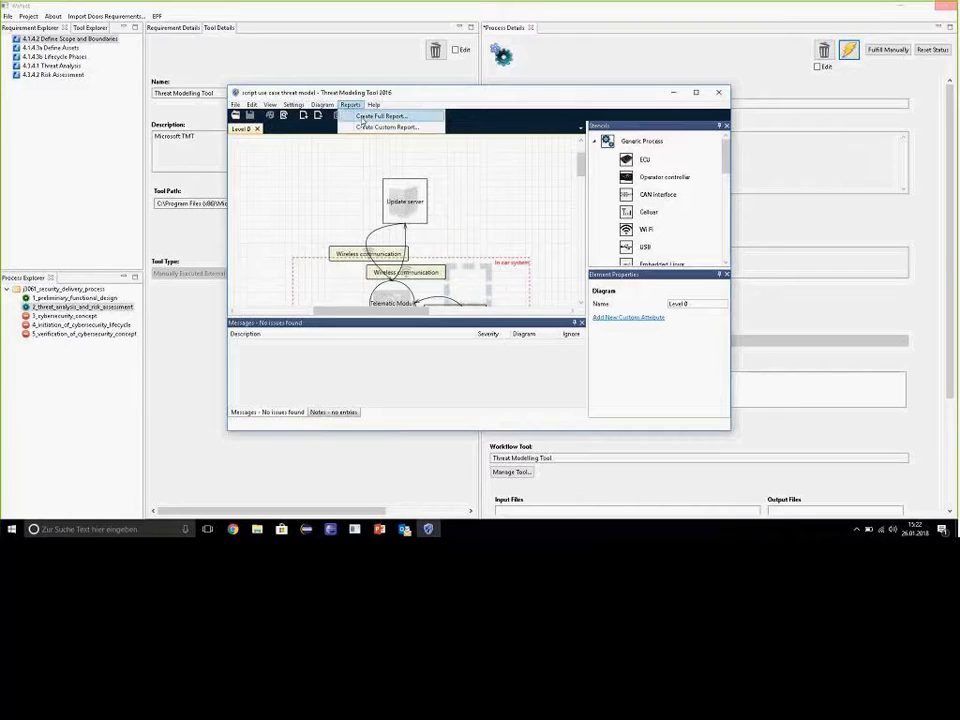
click(363, 117)
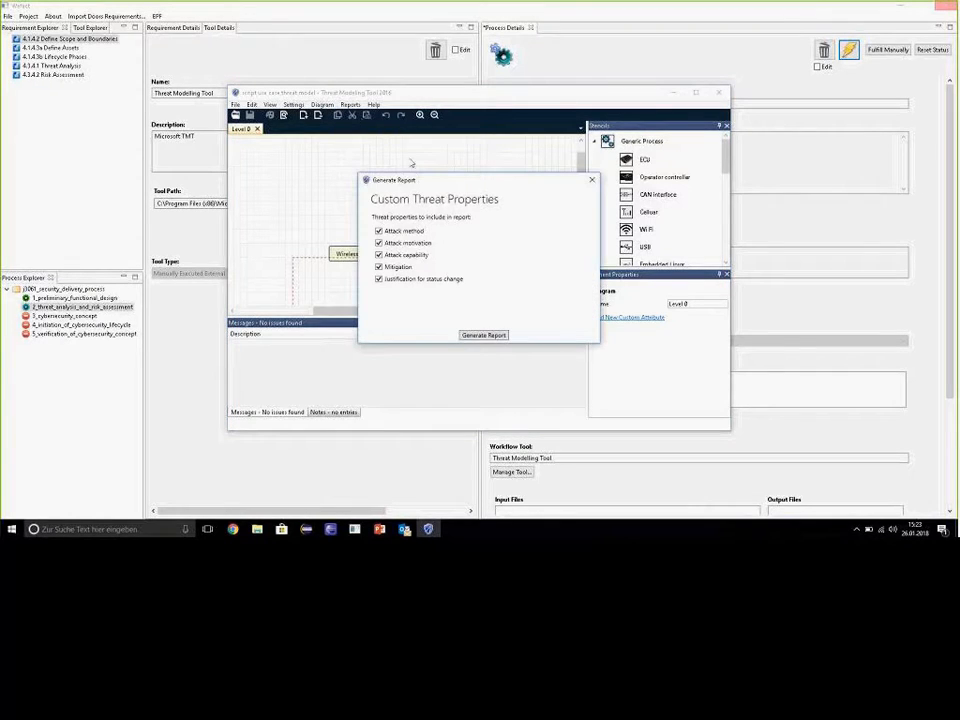
click(483, 335)
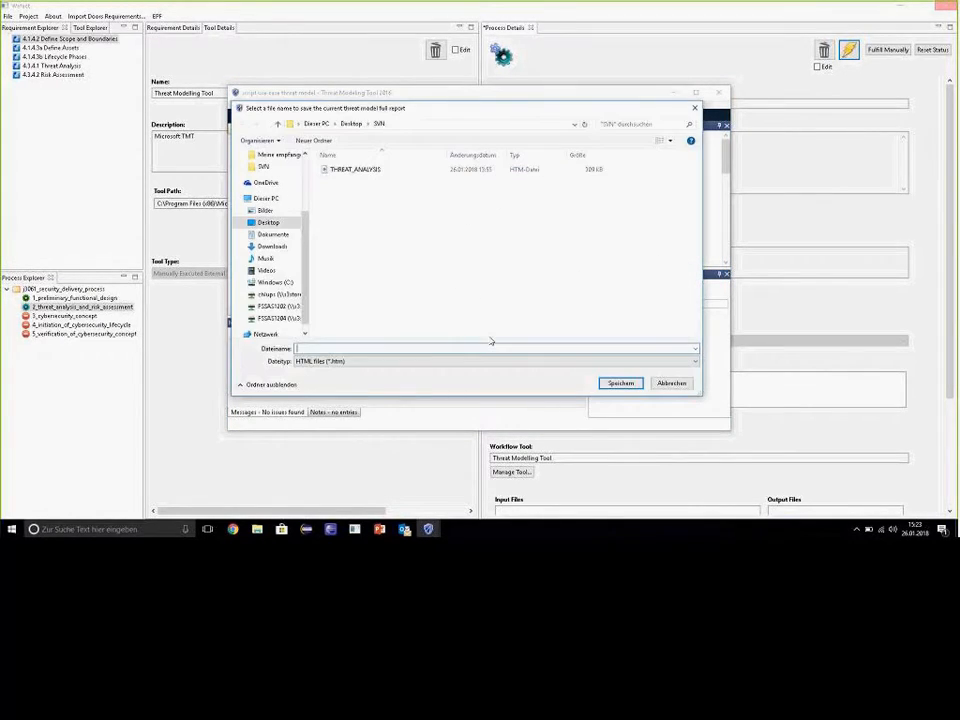
click(406, 172)
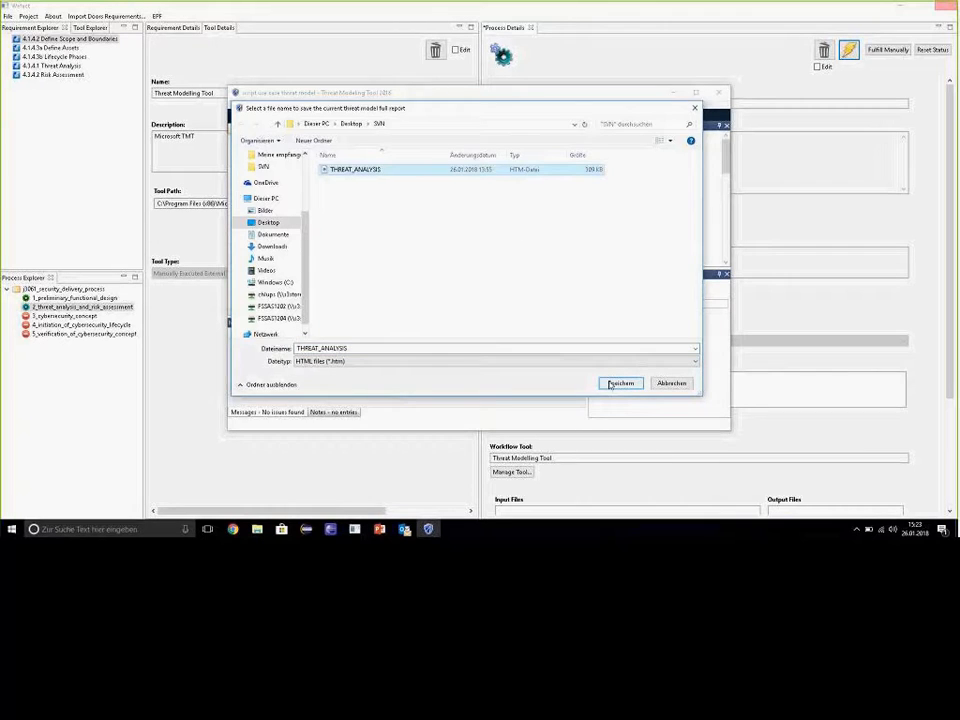
click(620, 383)
click(519, 304)
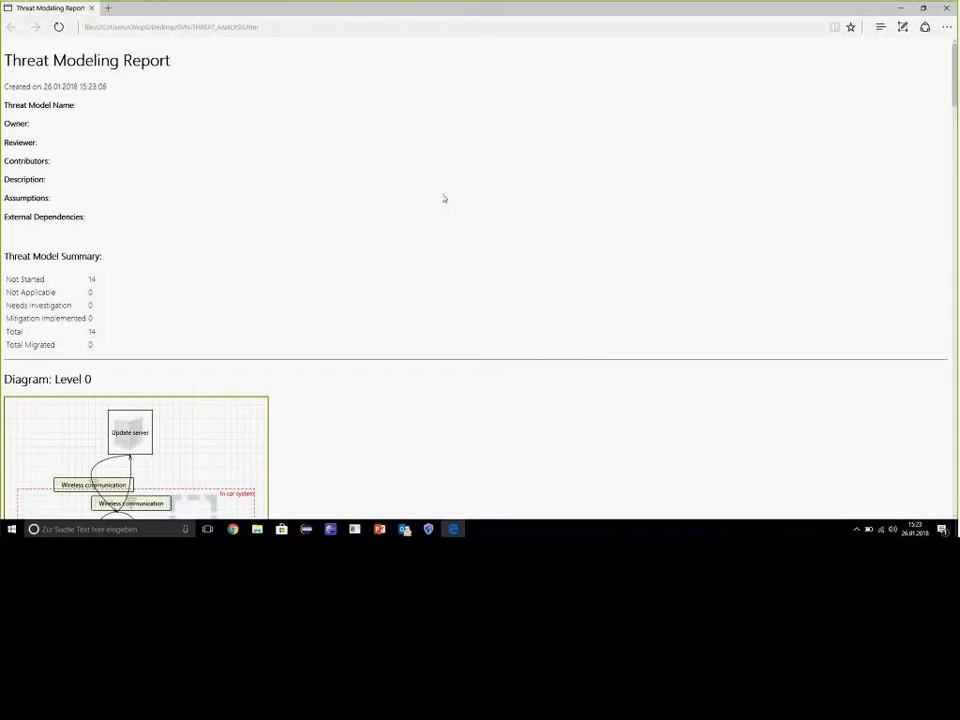
Review the threats and interactions in the generated Threat Modeling Report and close the report
scroll(493, 208, down, 2)
scroll(497, 207, down, 15)
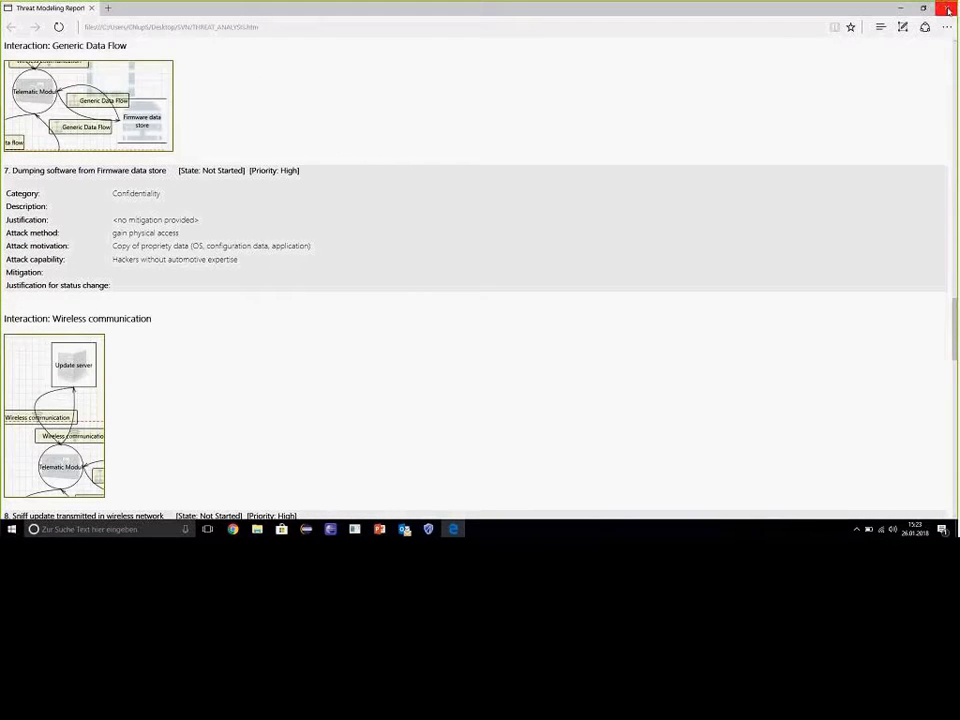
click(948, 9)
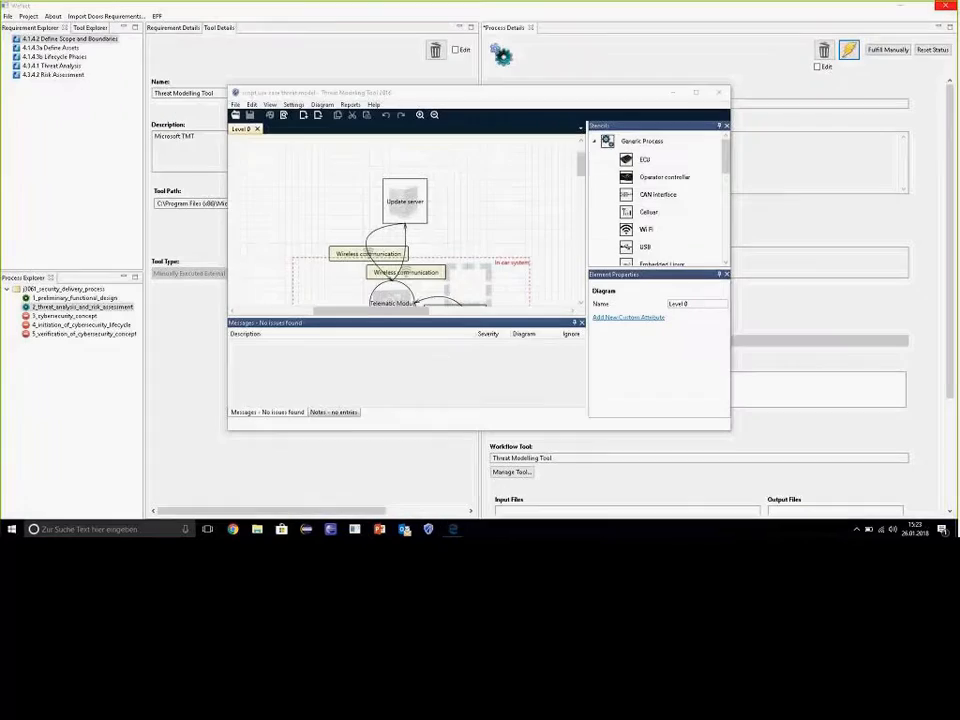
Close the Threat Modeling Tool, confirm the THREAT_ANALYSIS.htm output with the comment "Conducted Threat Analysis." in Wefact, and save the process
click(718, 93)
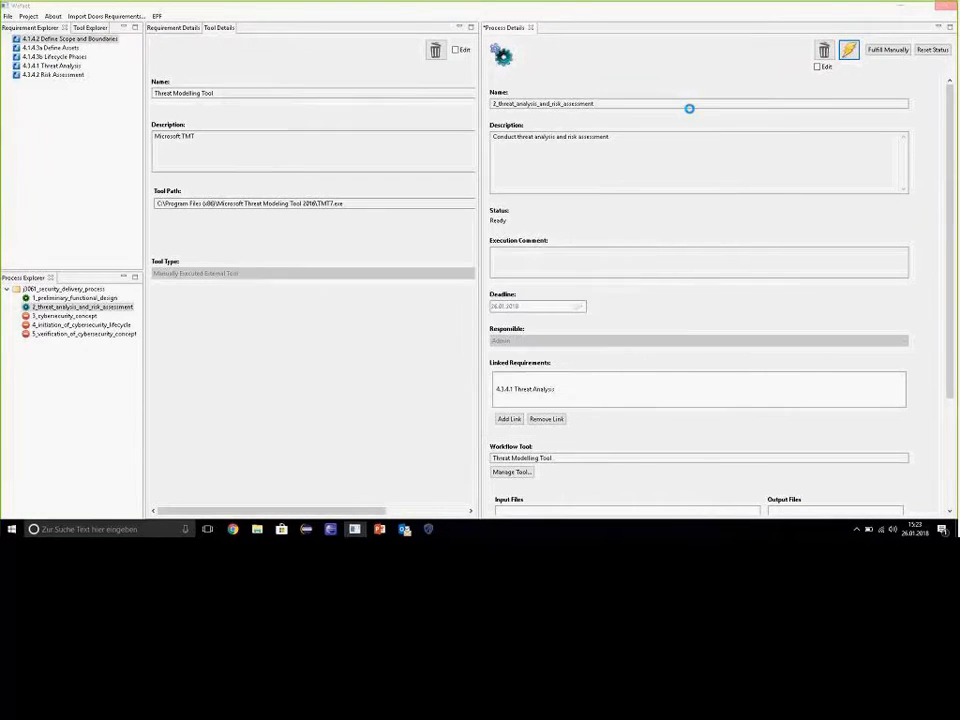
click(495, 226)
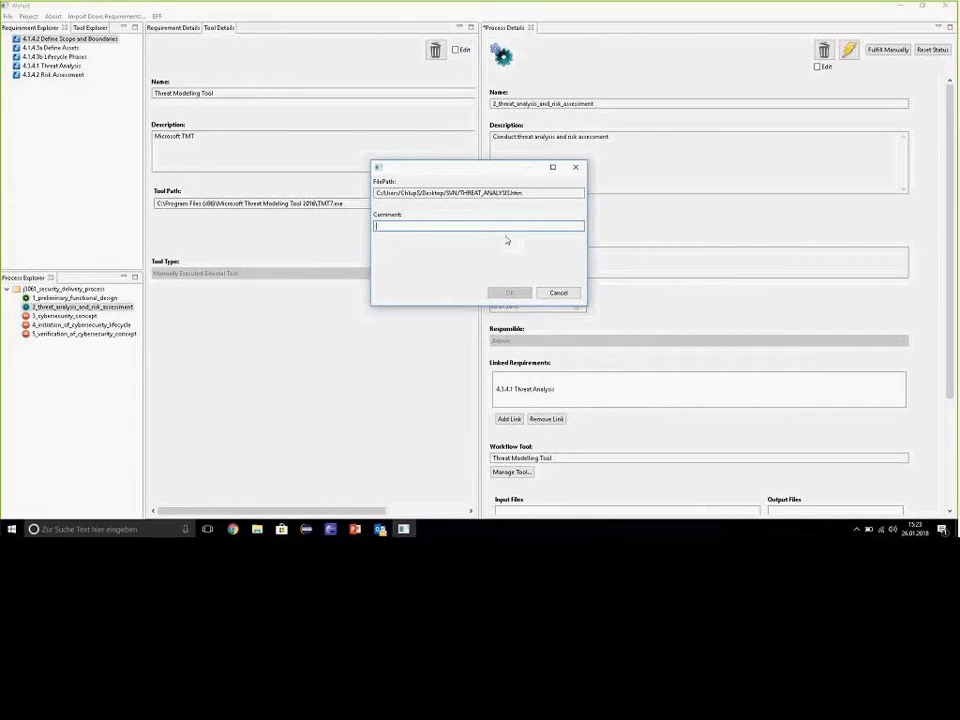
text(Cond)
key(BackSpace)
key(BackSpace)
key(BackSpace)
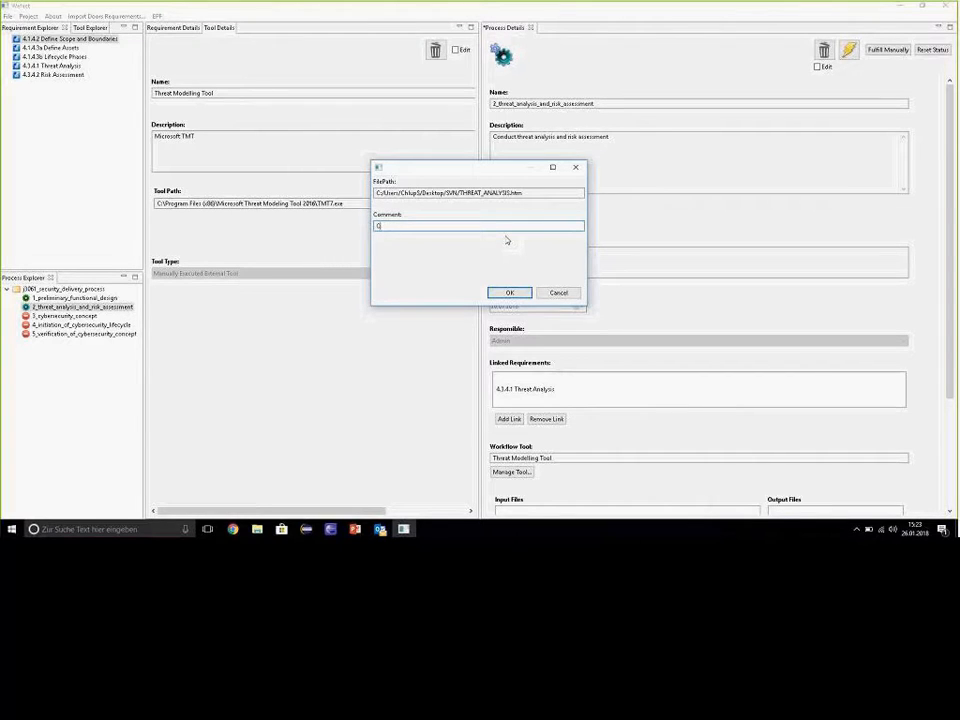
text(onducted Threat Analysis.)
click(511, 292)
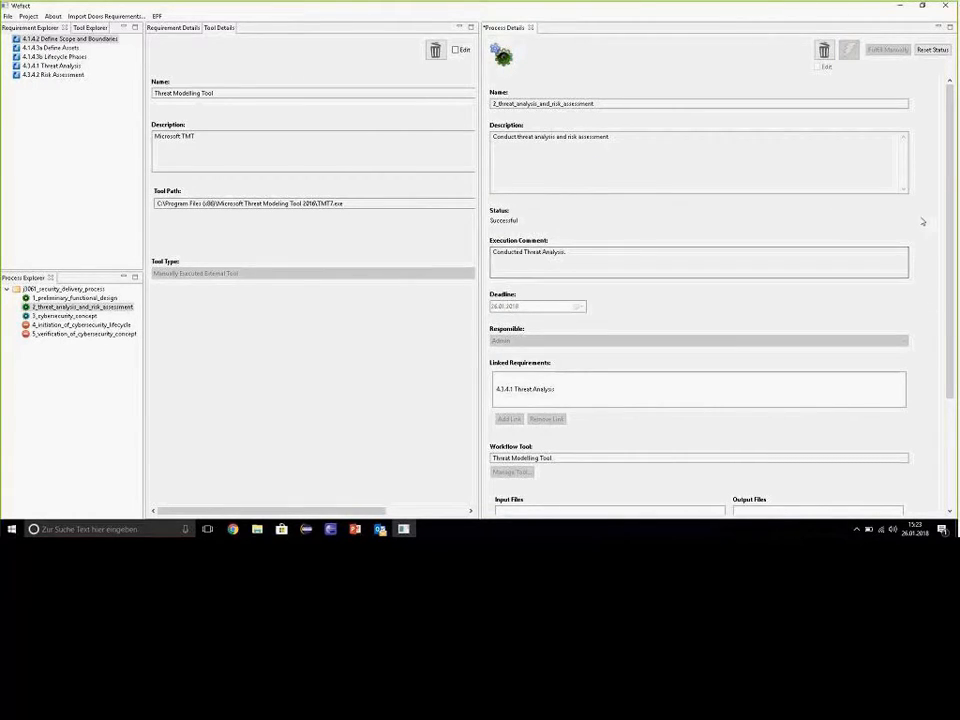
mouse_move(951, 196)
mouse_down()
mouse_move(951, 208)
mouse_move(950, 184)
mouse_up()
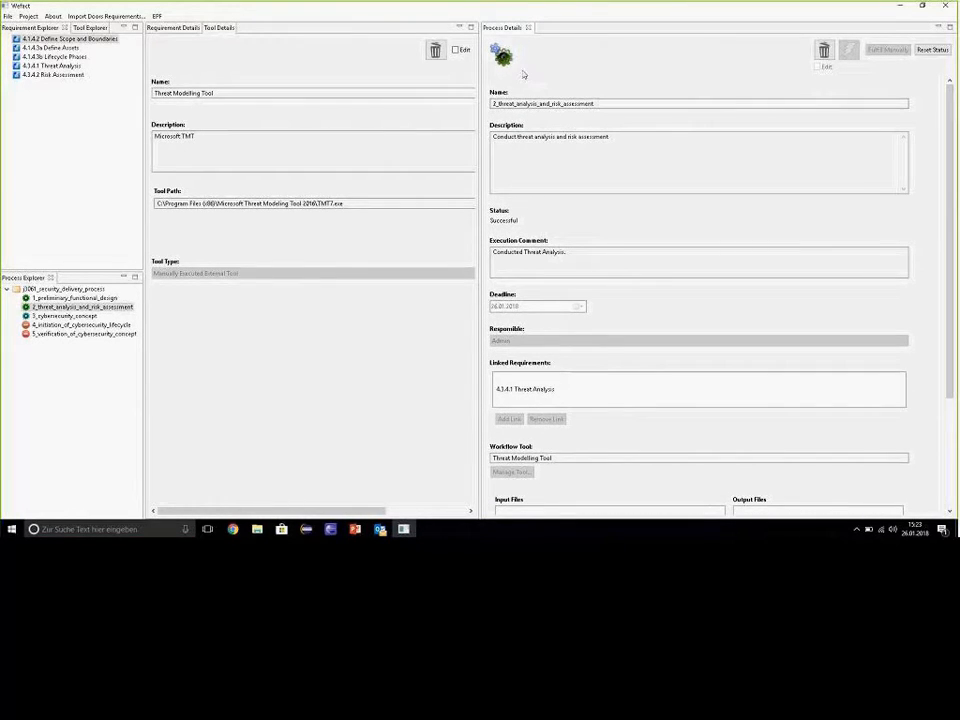
Review the process's input and output files and show the output file THREAT_ANALYSIS.htm in local storage
drag(950, 158, 928, 323)
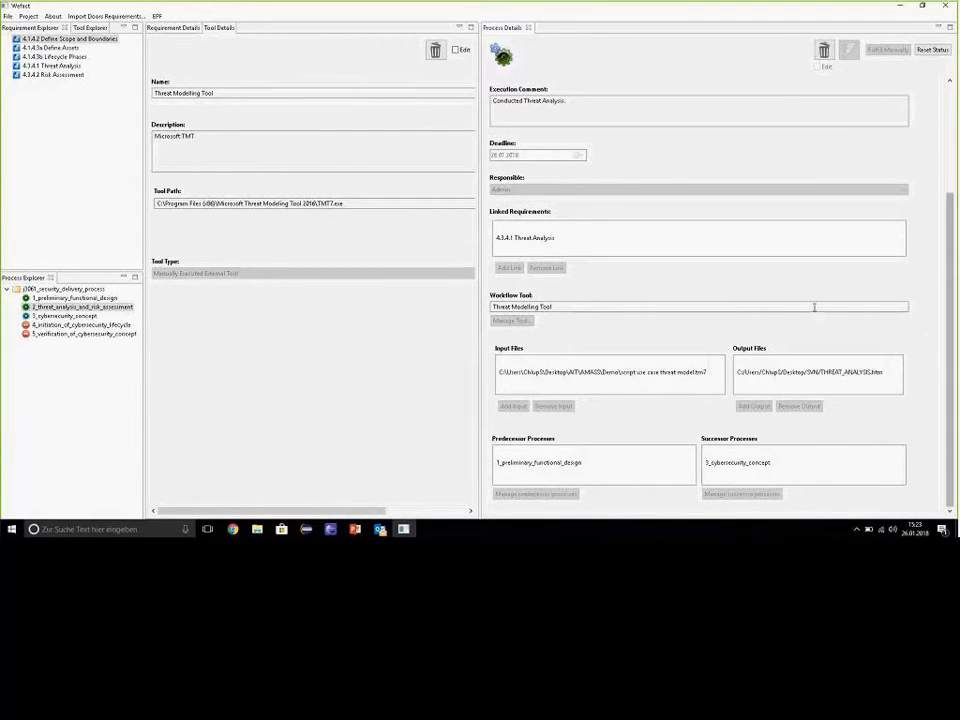
click(785, 373)
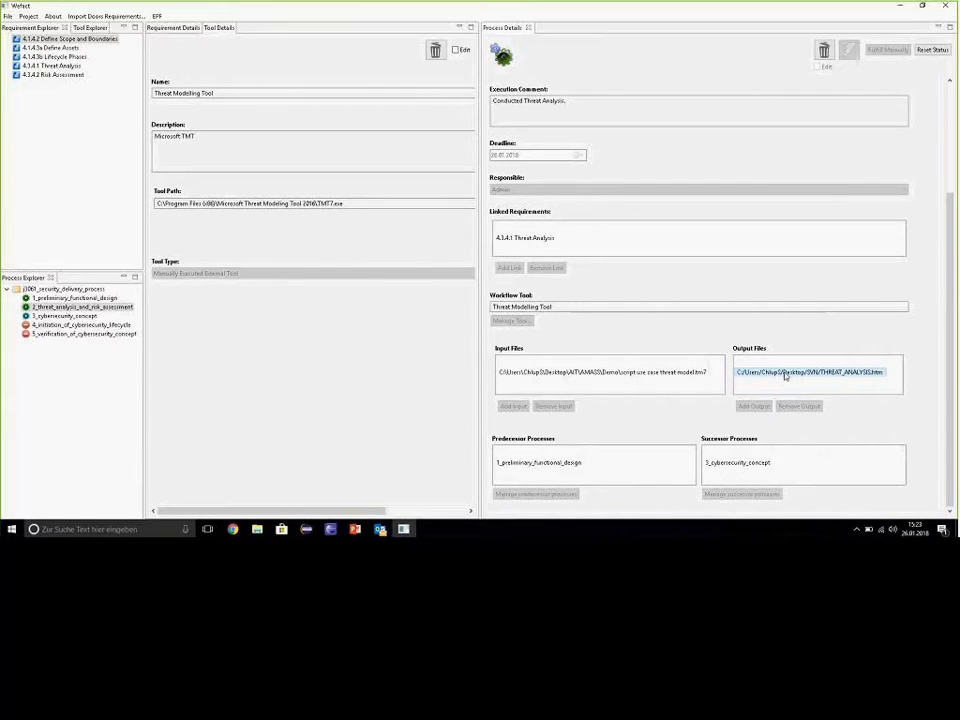
right_click(785, 373)
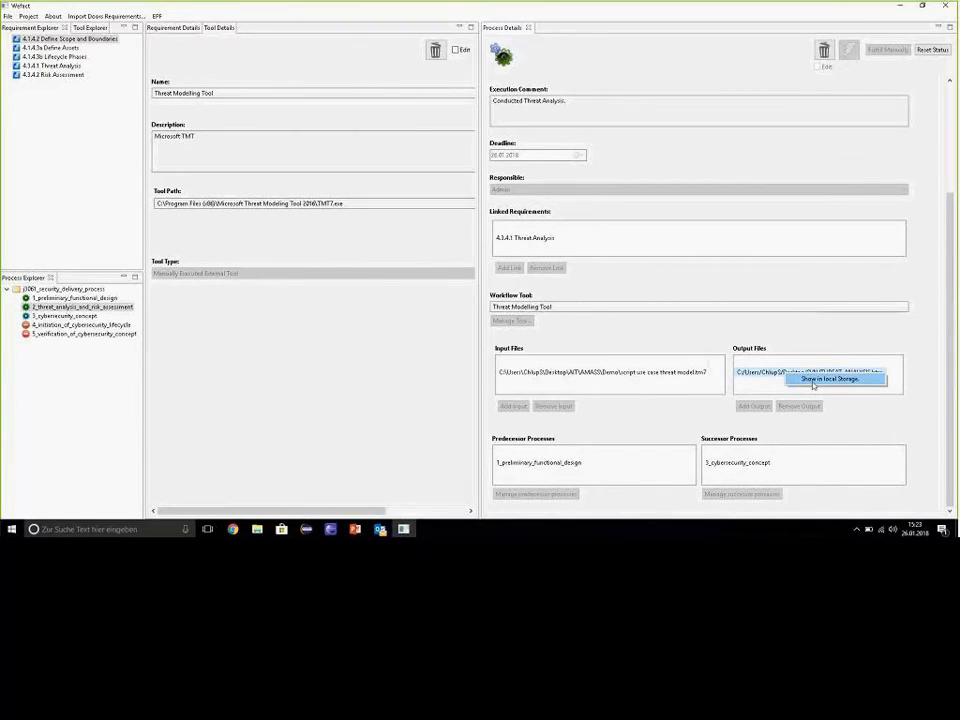
click(813, 383)
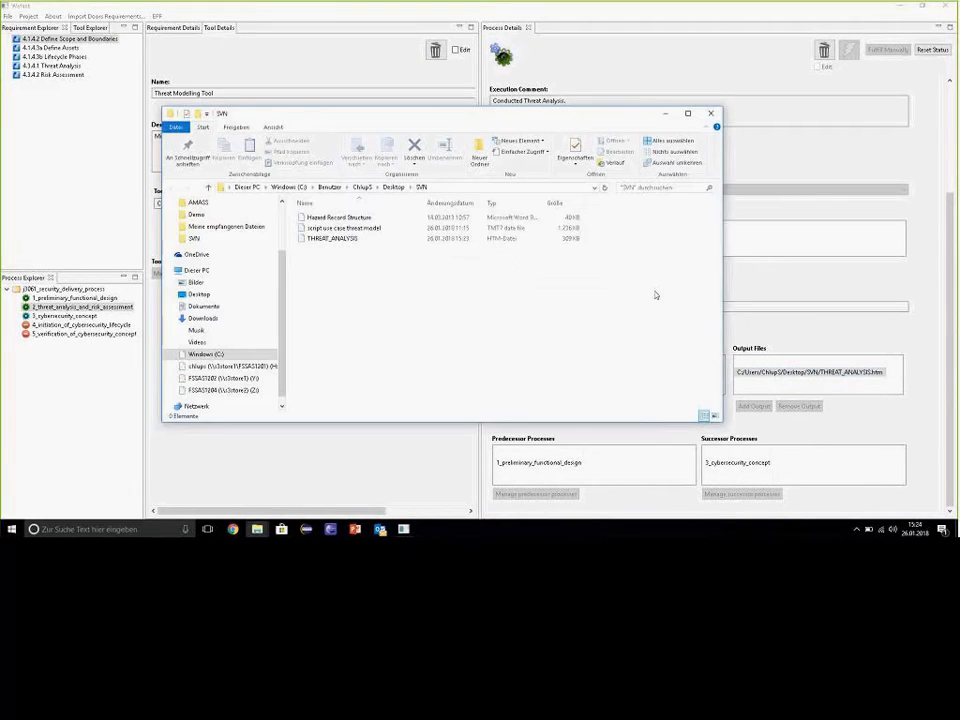
click(666, 117)
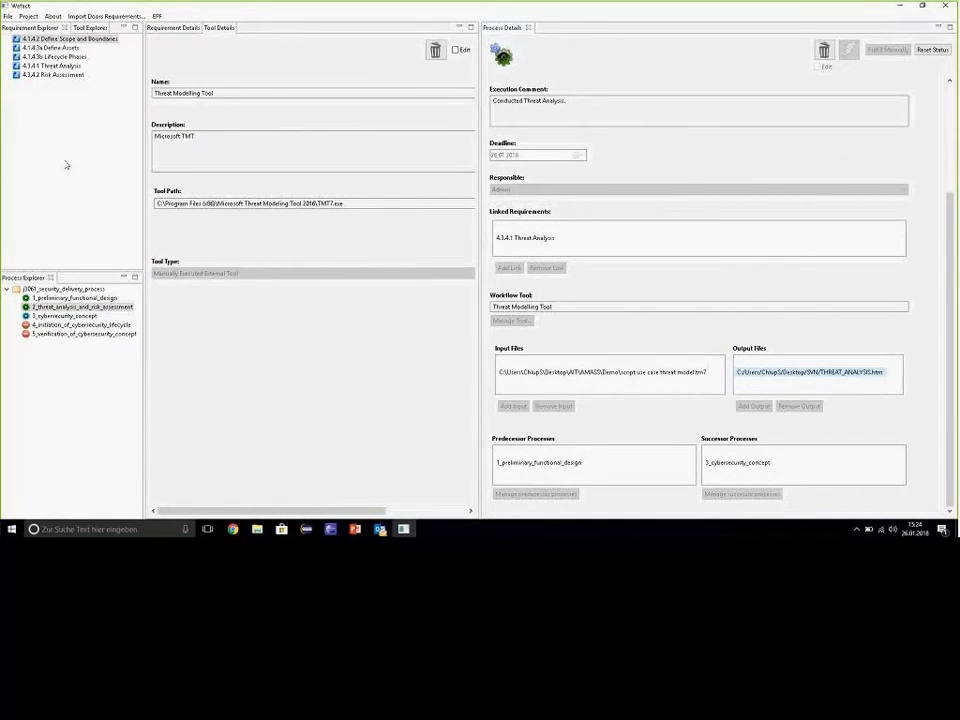
Check the status of the process 3_cybersecurity_concept and the status and linked process of the requirement 4.3.4.1 Threat Analysis
click(62, 316)
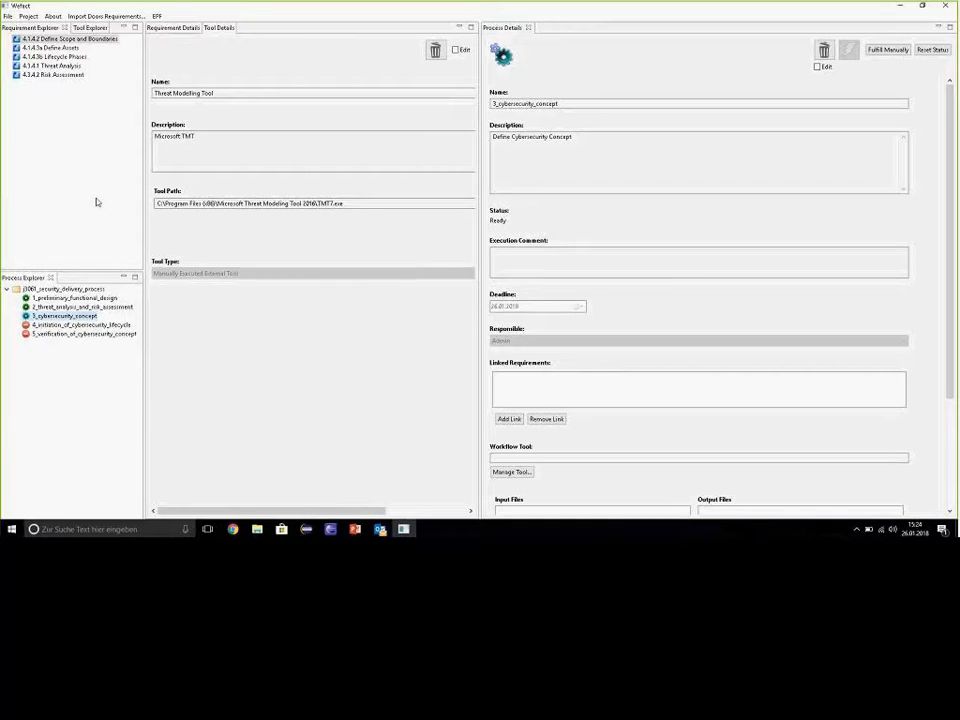
click(55, 65)
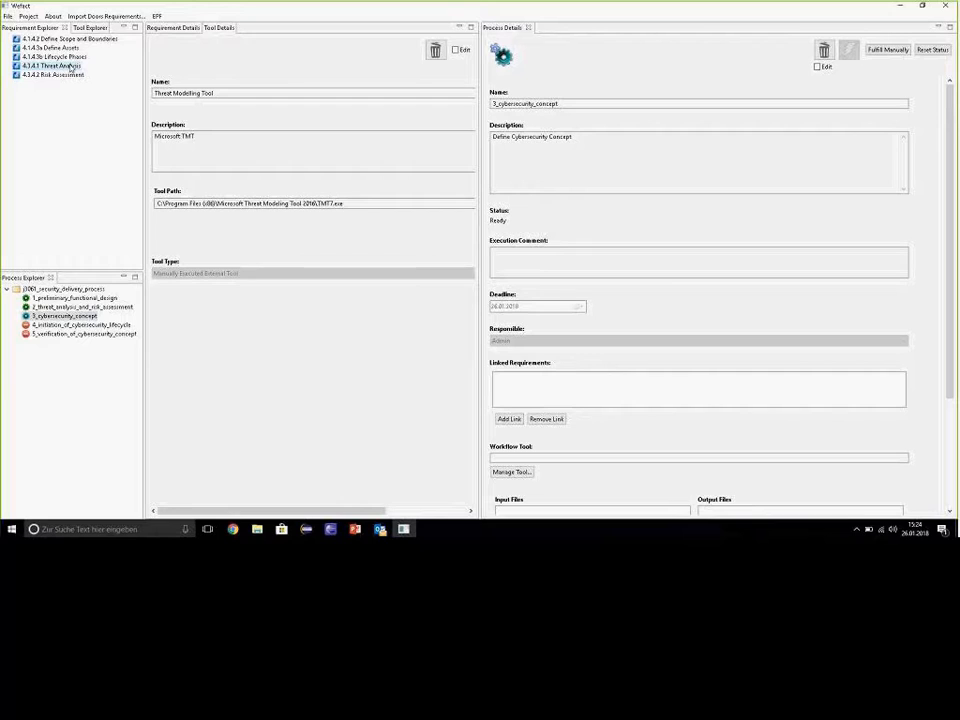
click(172, 28)
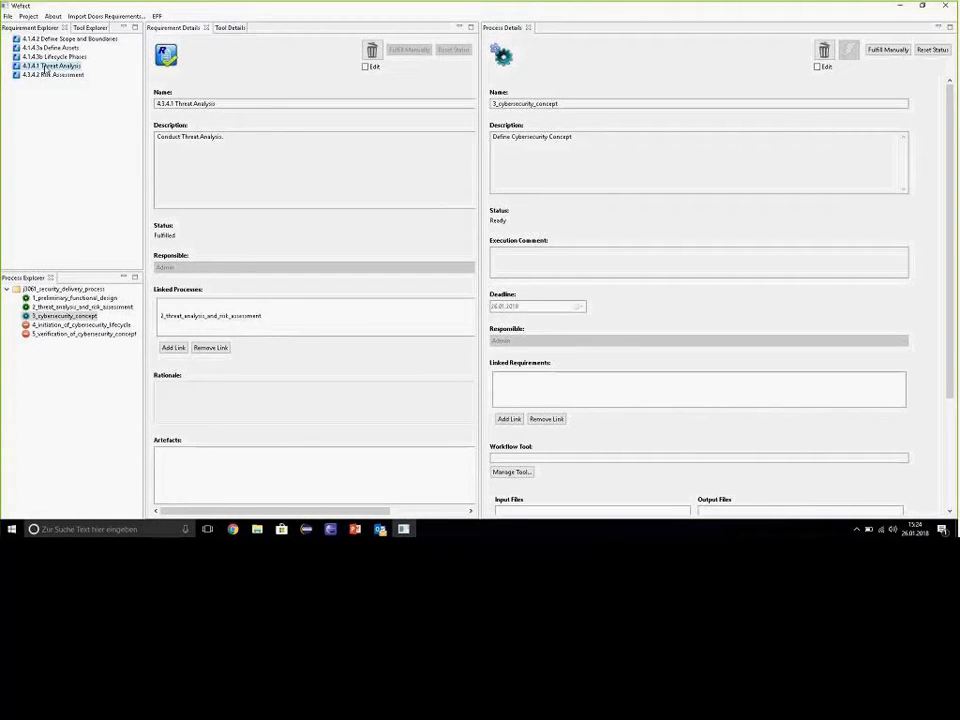
click(210, 317)
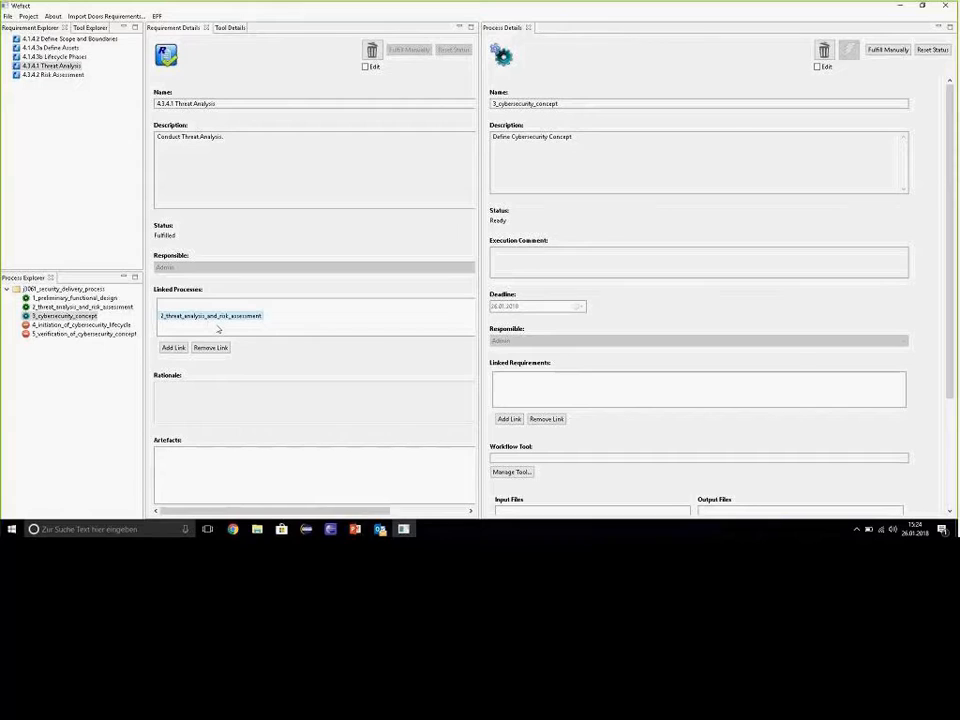
Review the linked process 2_threat_analysis_and_risk_assessment and the subprocess statuses and fulfilment of j3061_security_delivery_process
double_click(187, 318)
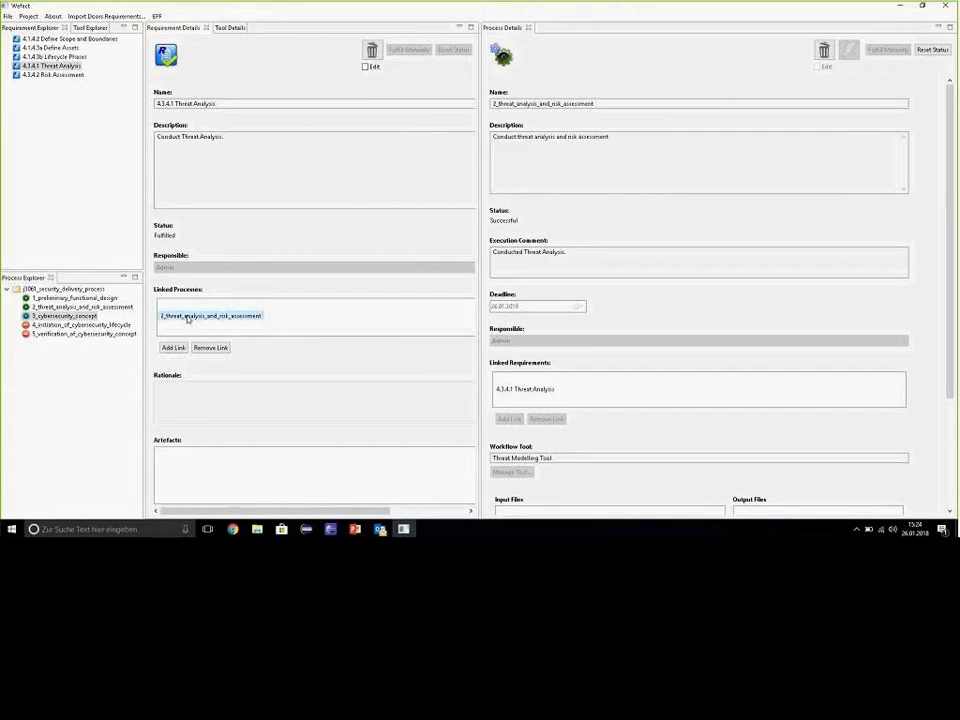
click(88, 290)
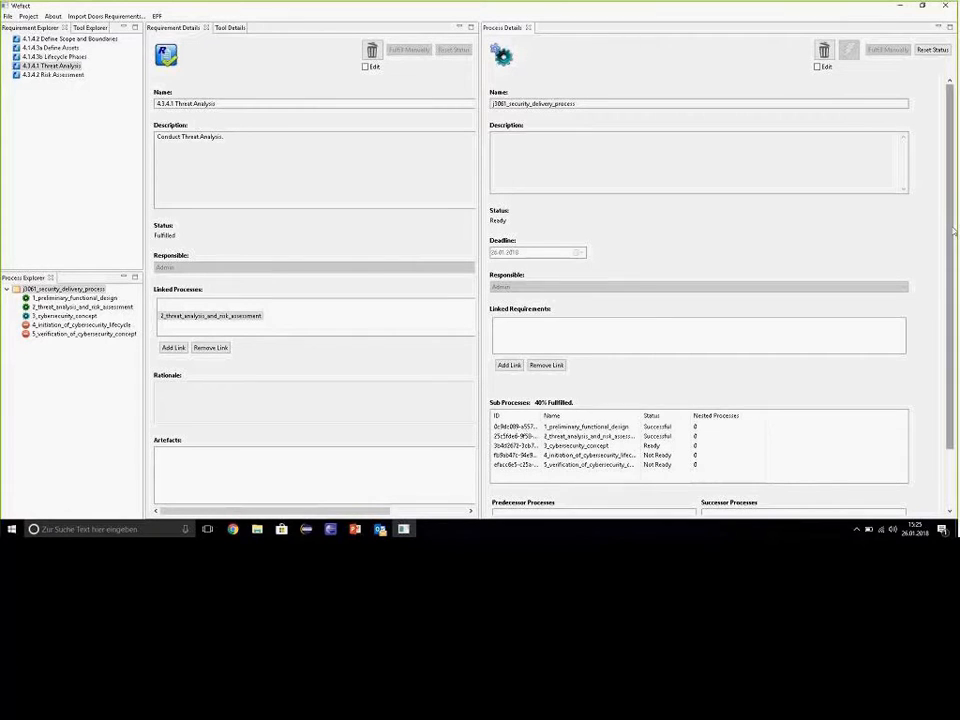
scroll(620, 350, down, 2)
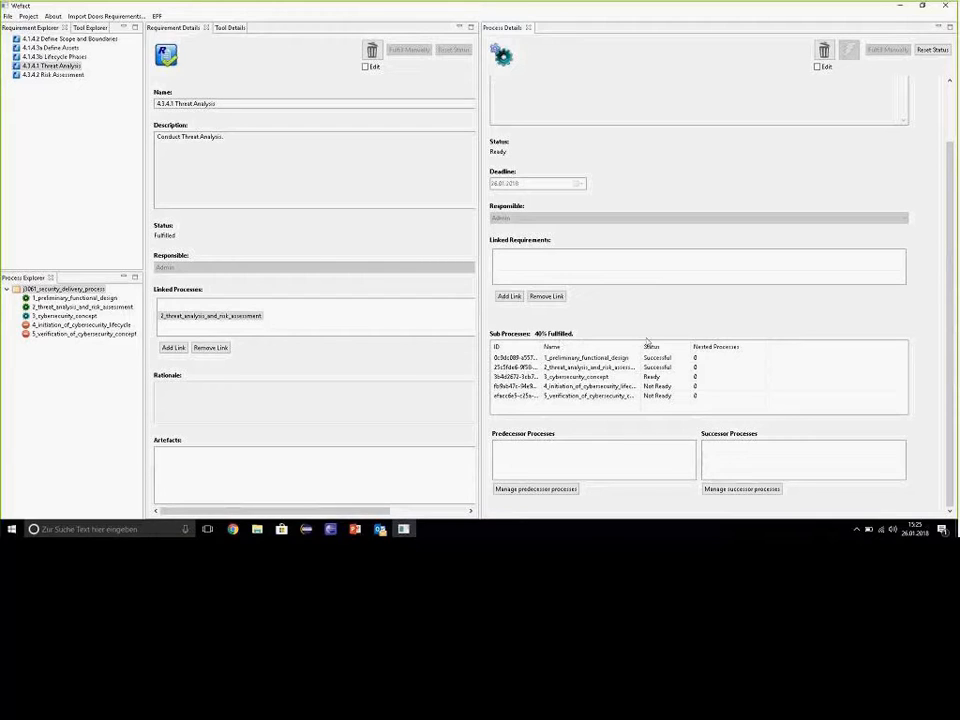
click(664, 358)
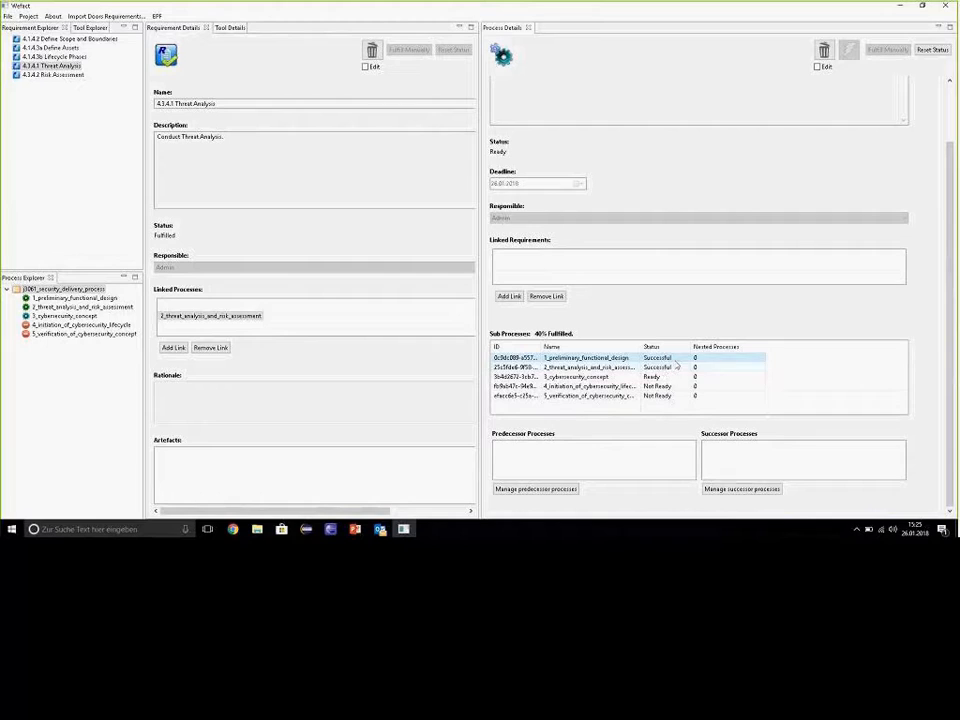
click(676, 377)
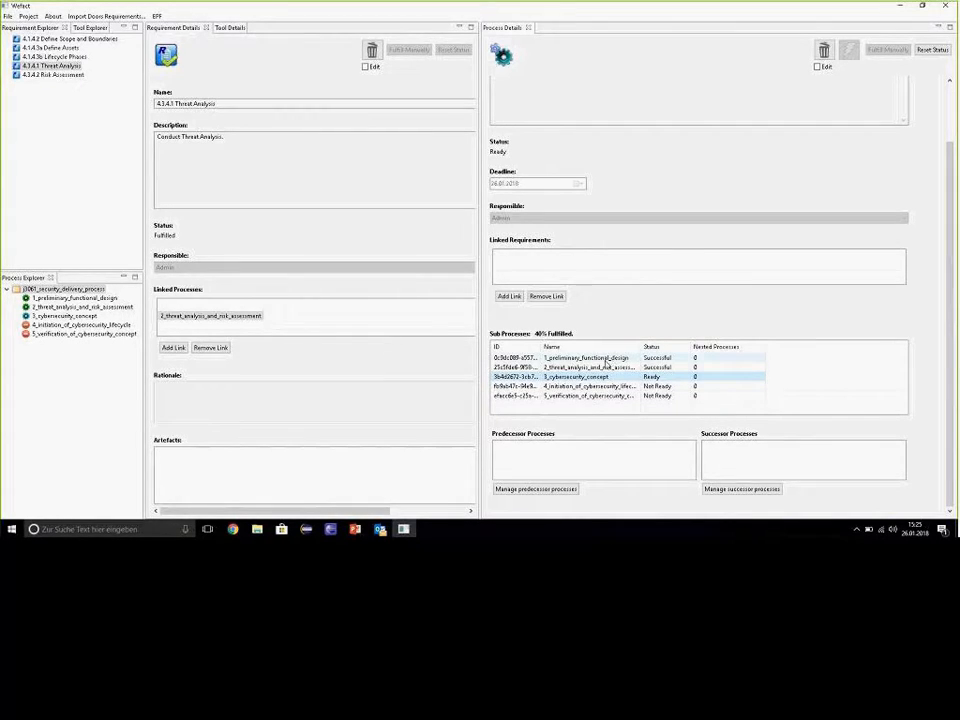
double_click(601, 367)
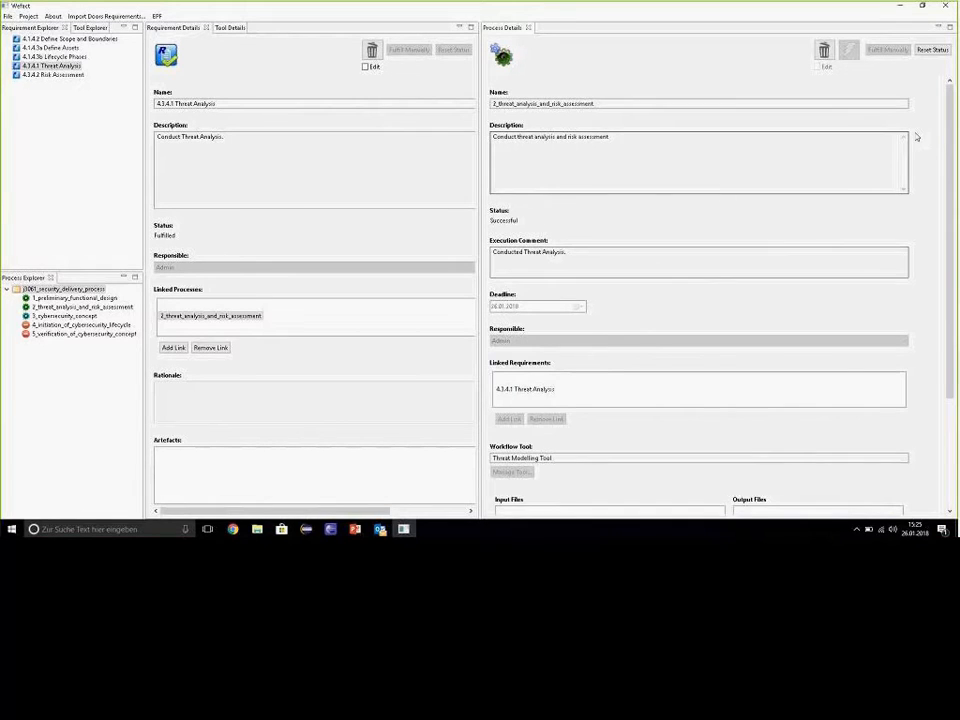
mouse_move(950, 145)
mouse_down()
mouse_move(951, 238)
mouse_move(951, 125)
mouse_up()
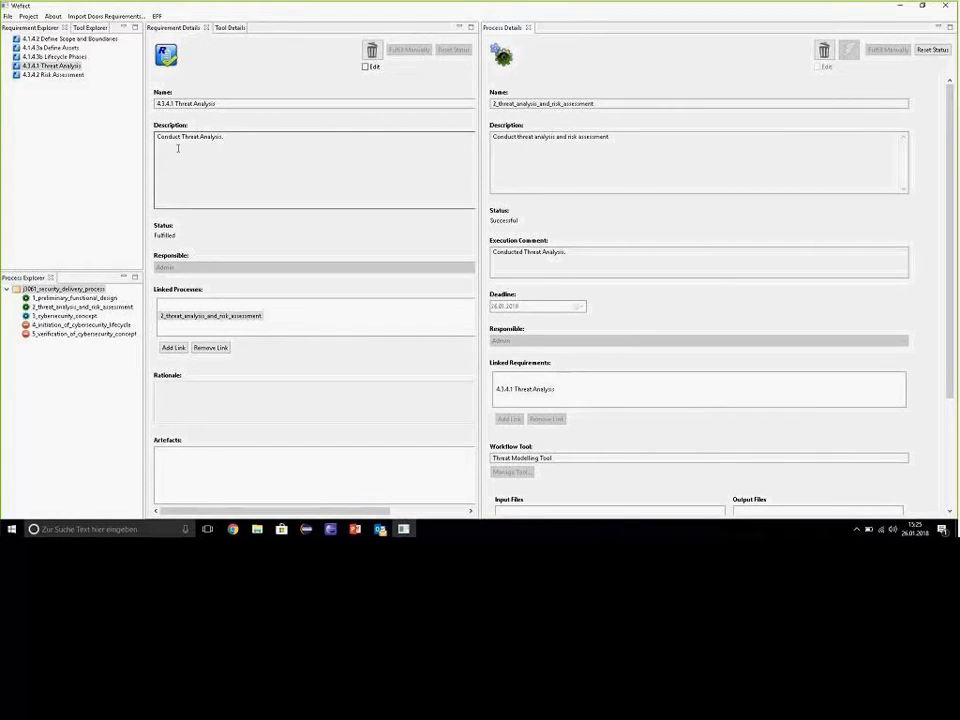
Add the last user in the list of all users to the project and confirm
click(30, 16)
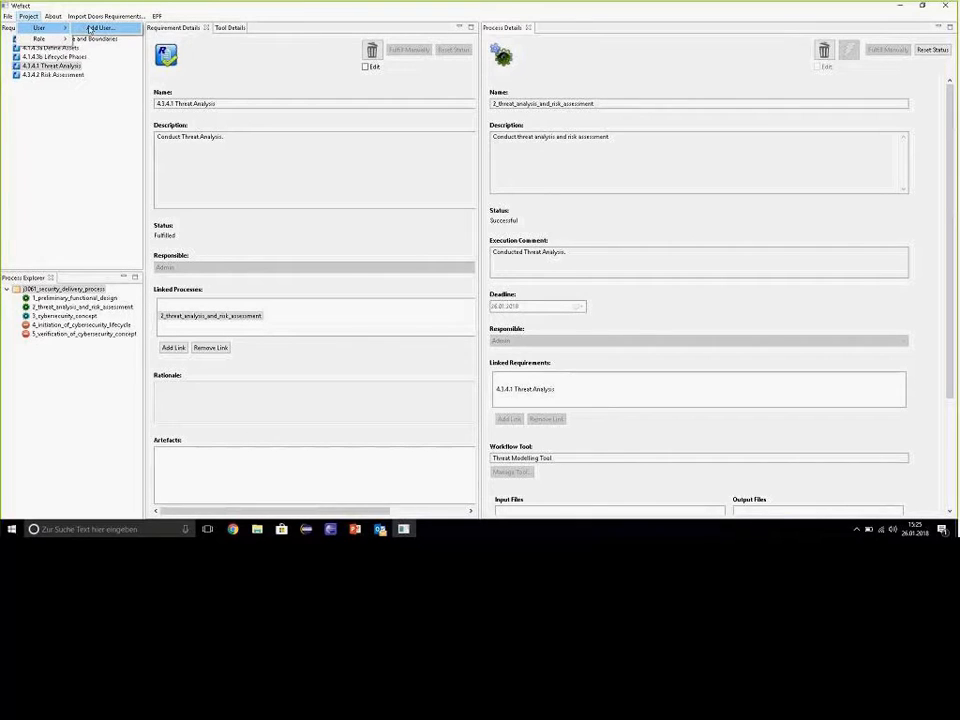
click(92, 29)
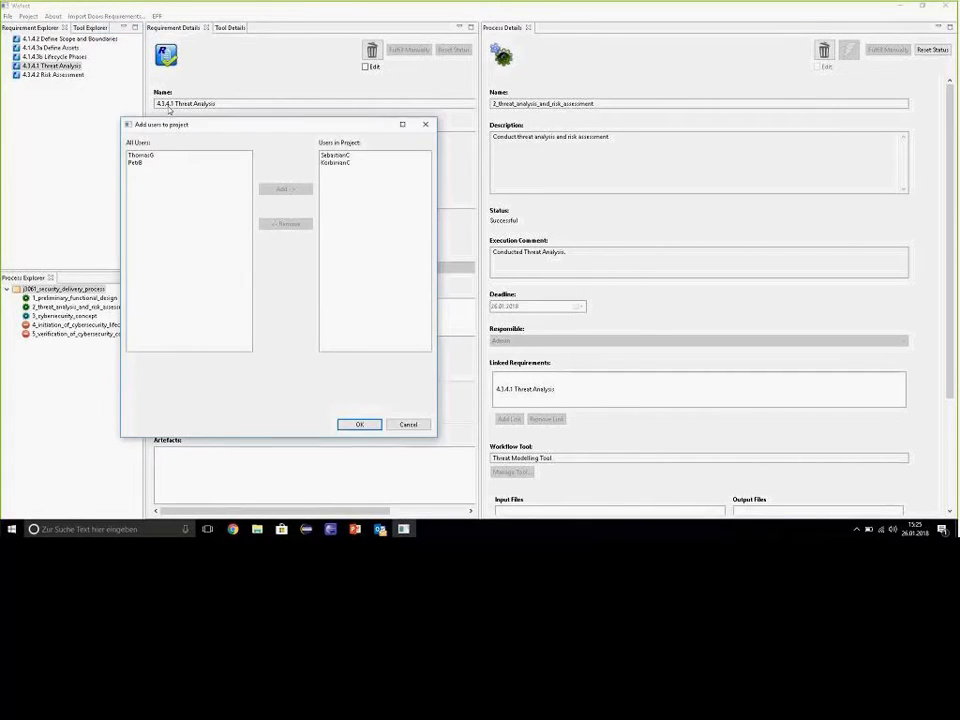
click(150, 163)
click(285, 191)
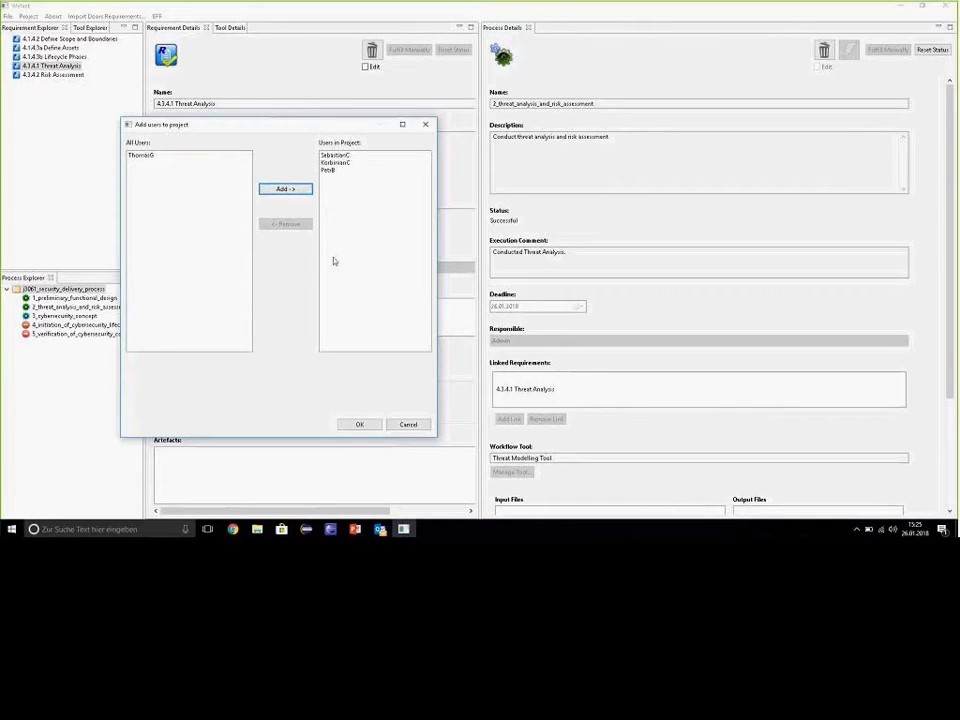
click(356, 425)
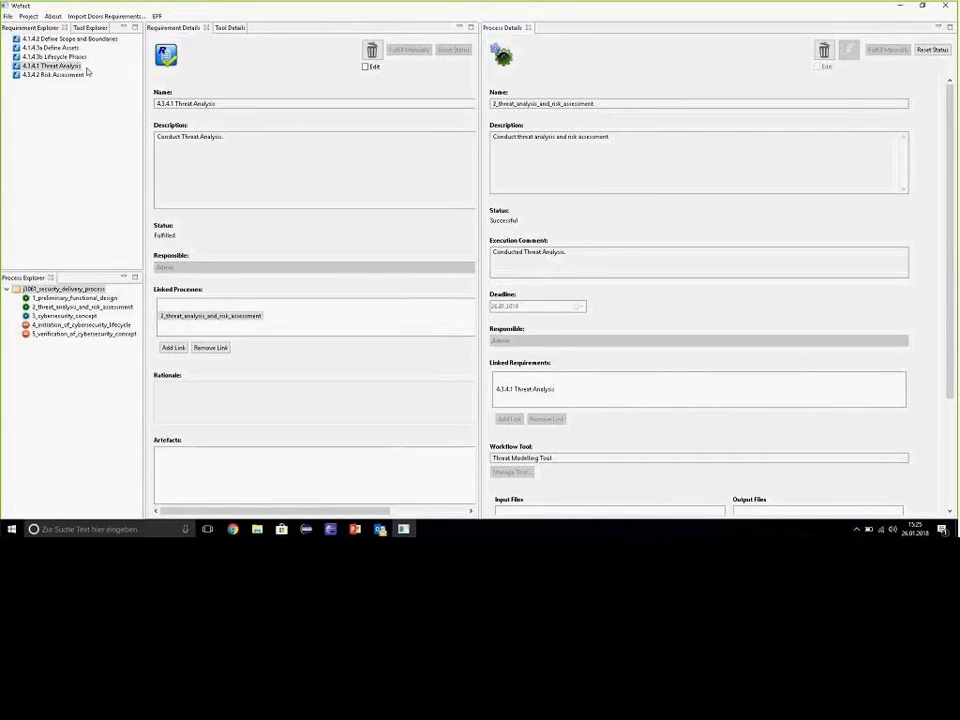
click(28, 16)
mouse_move(42, 27)
click(100, 27)
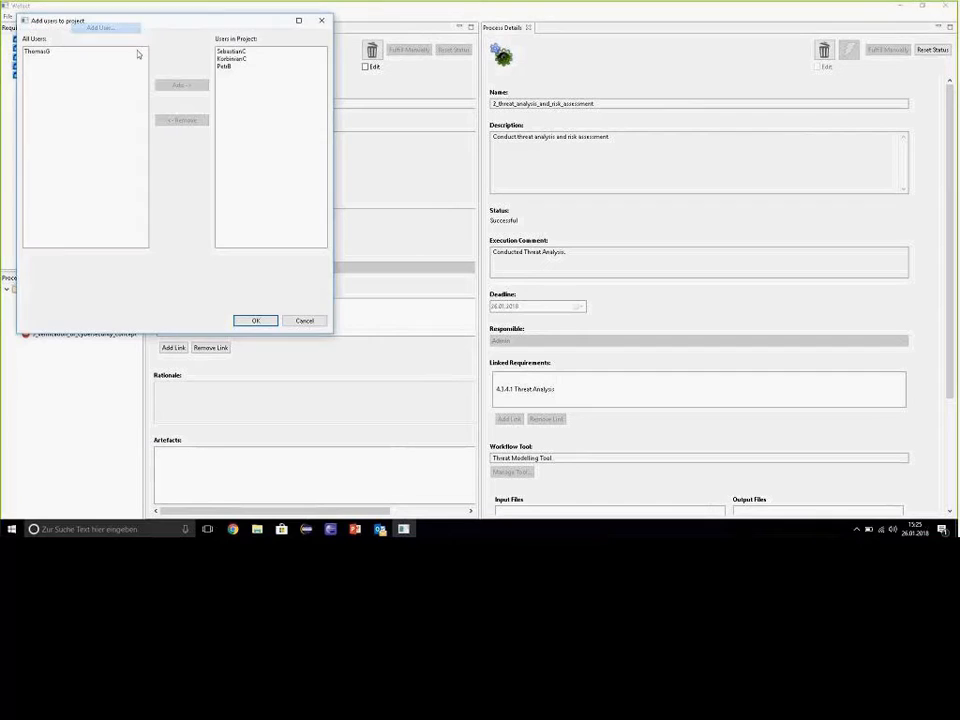
click(321, 21)
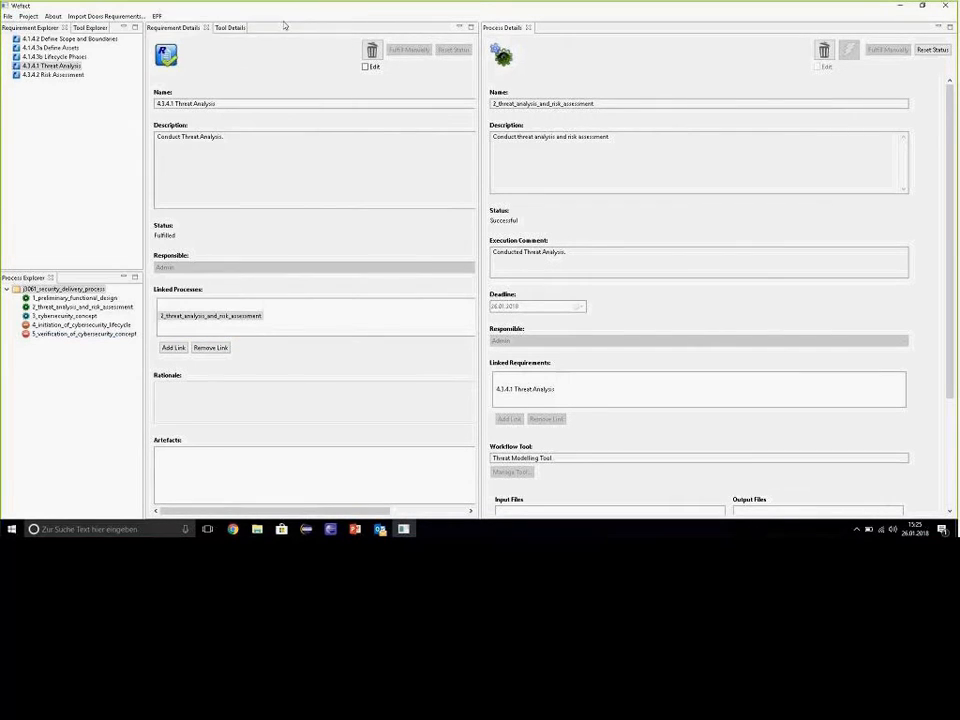
Create a project role named Tester with only the Execute Process permission
click(28, 16)
mouse_move(40, 38)
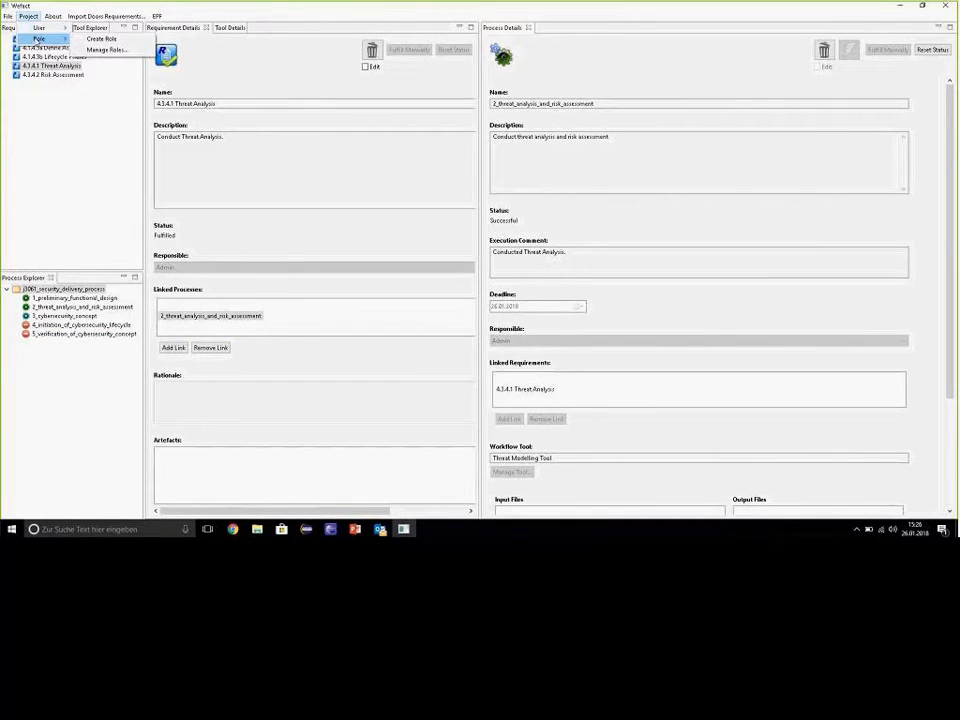
click(101, 38)
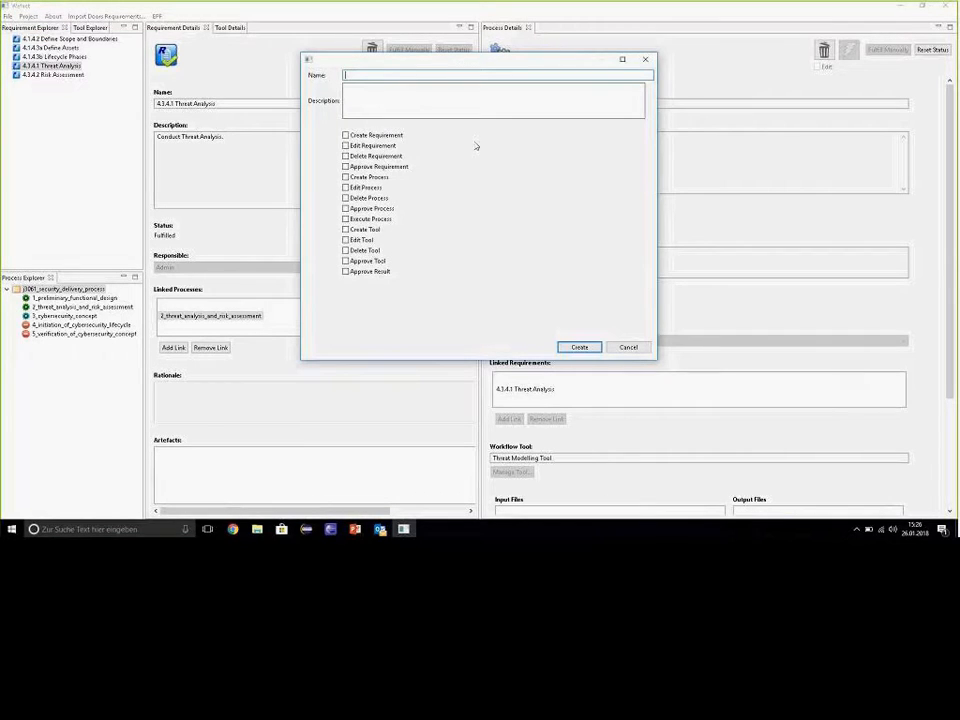
drag(461, 67, 413, 158)
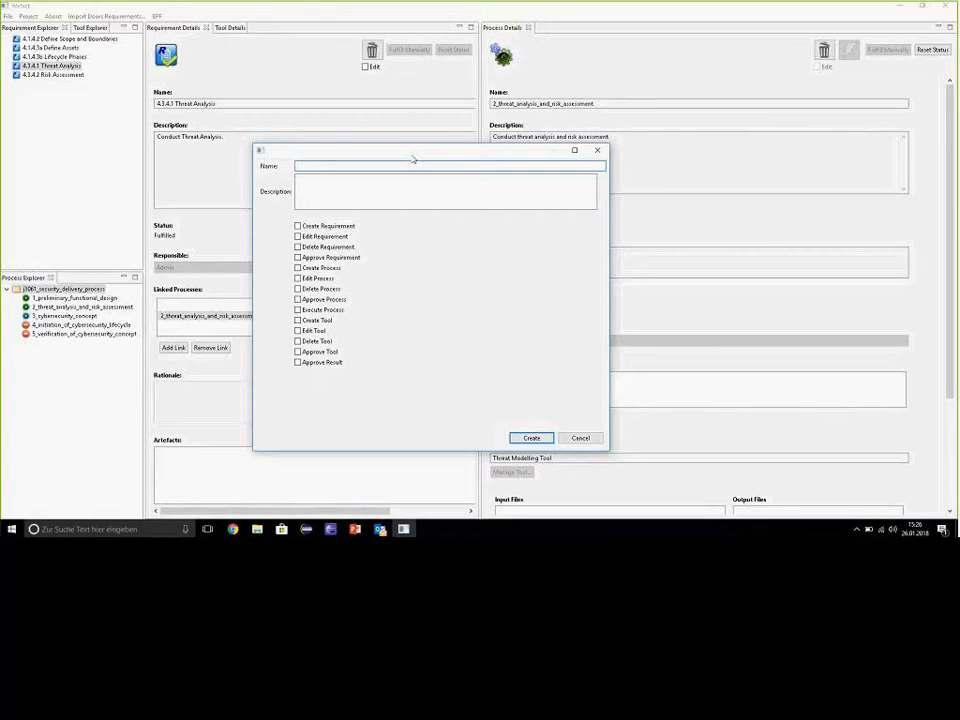
text(Tester)
click(309, 312)
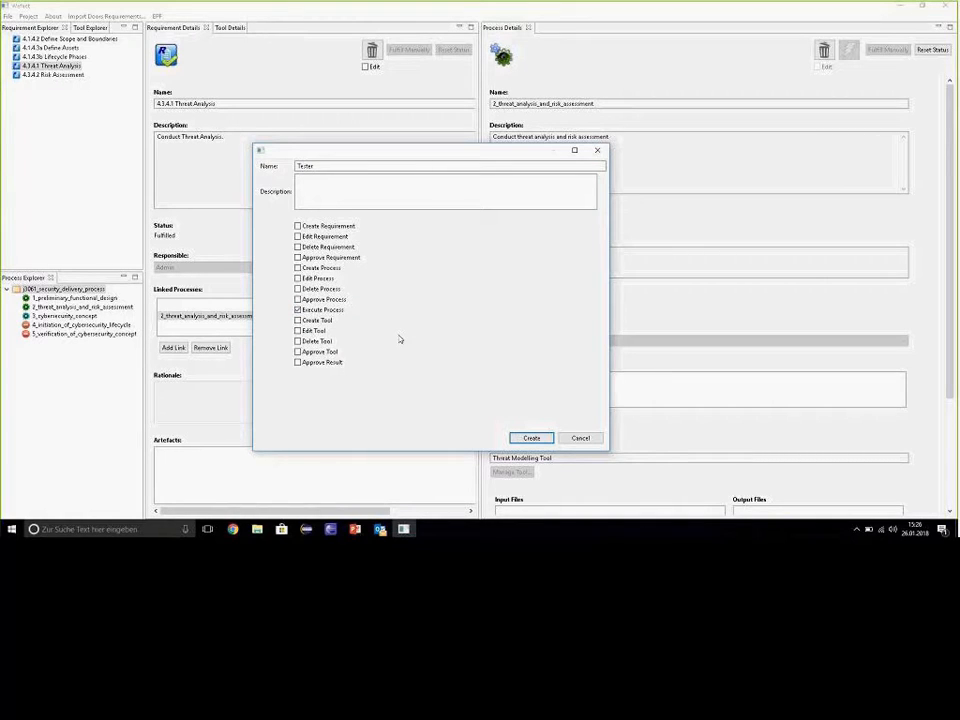
click(532, 438)
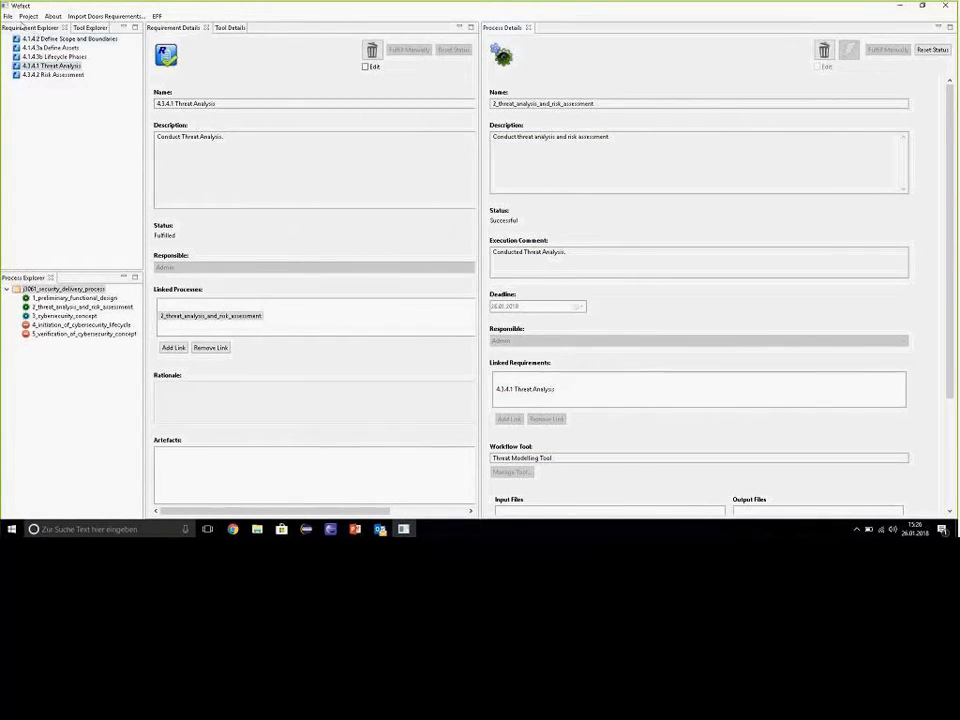
Assign the Tester role to the newly added project user and confirm the role management
click(28, 16)
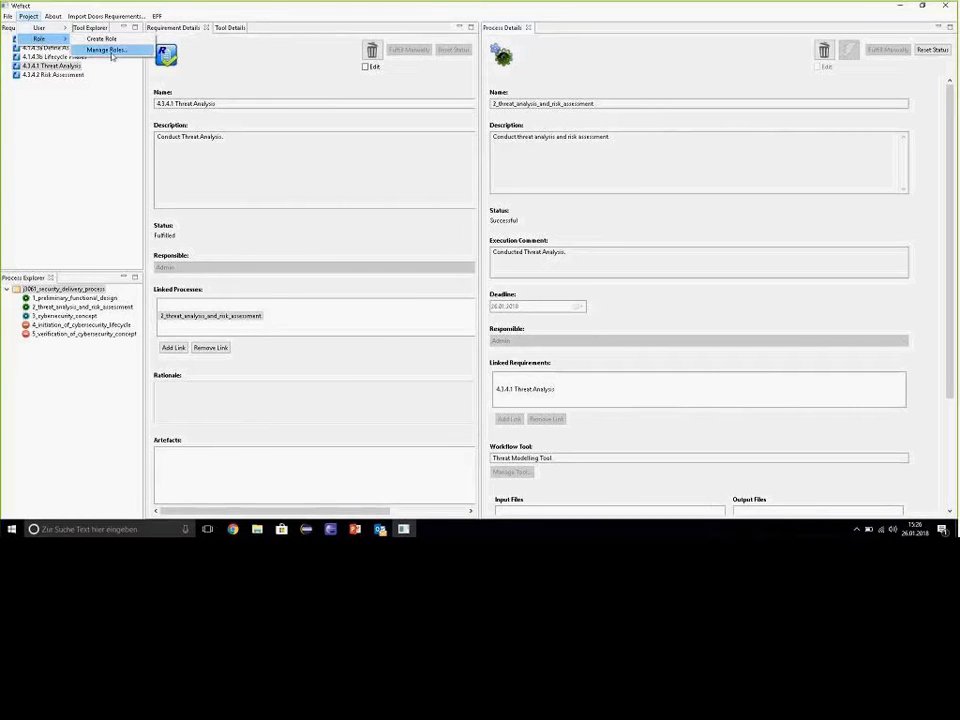
click(102, 49)
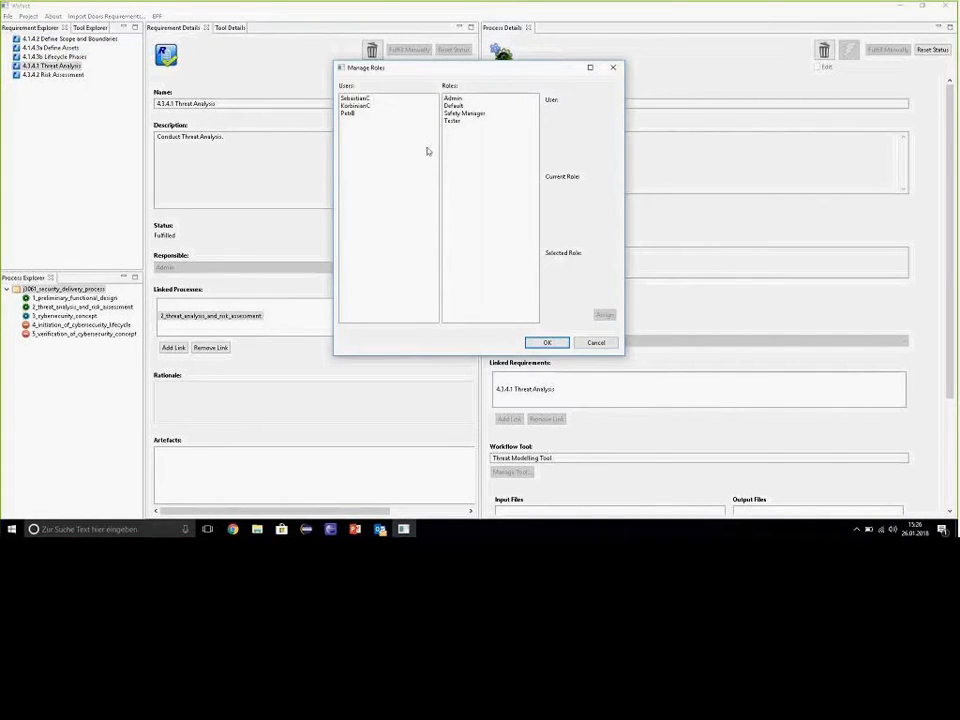
click(361, 113)
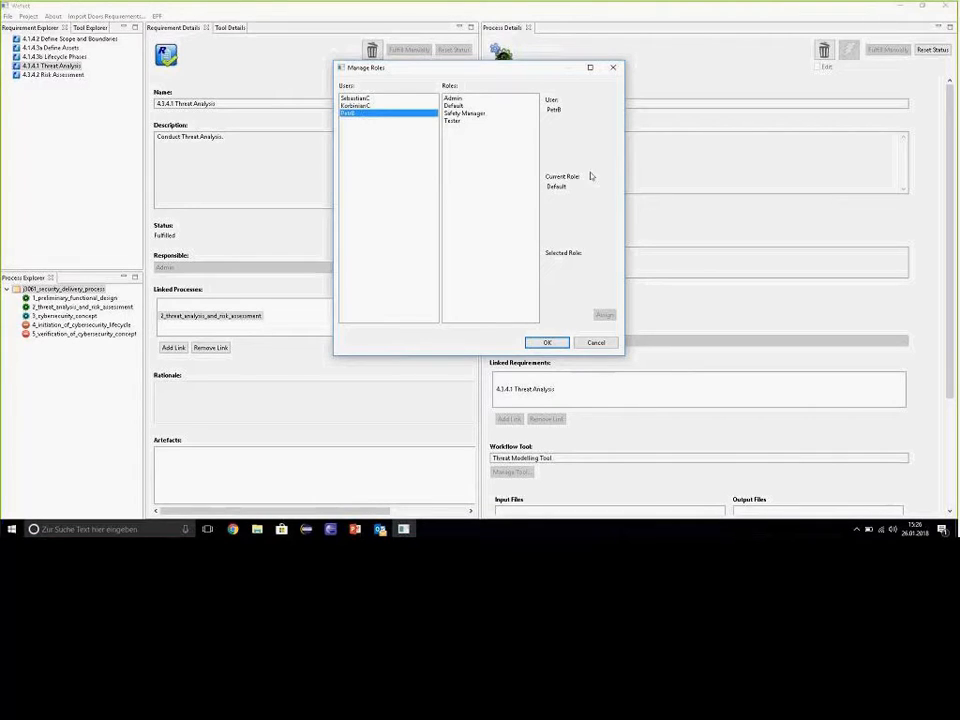
drag(565, 188, 548, 190)
click(482, 121)
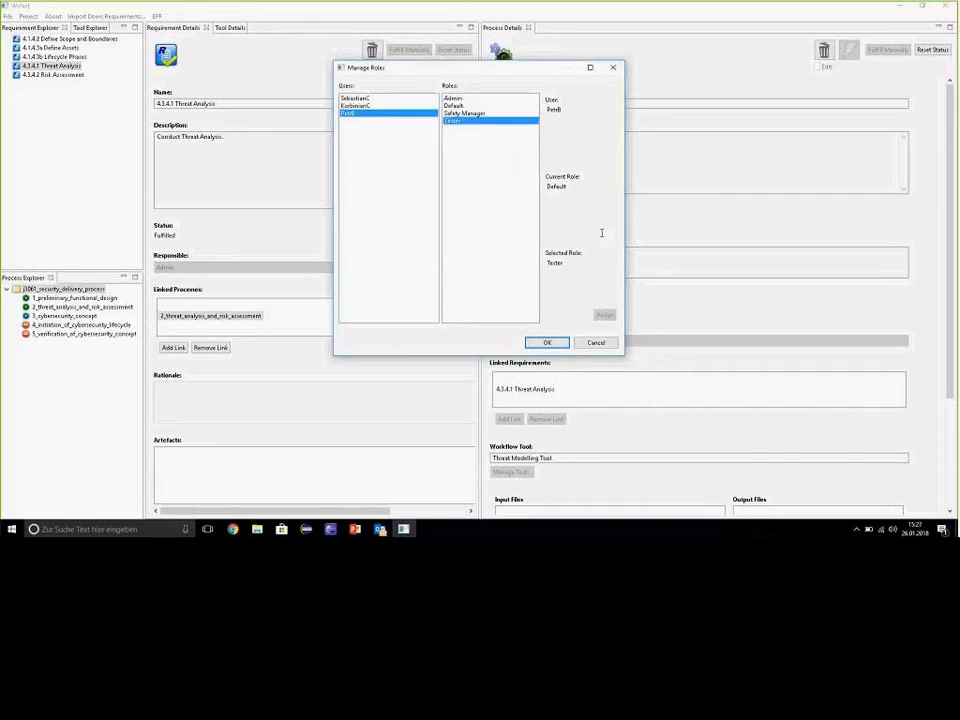
click(604, 316)
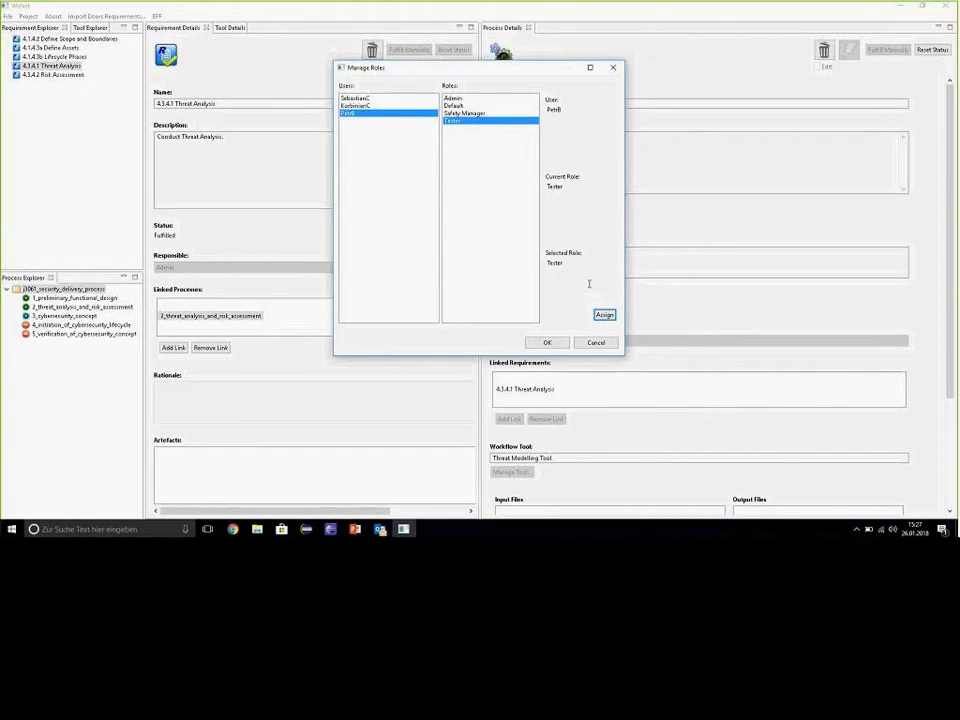
click(549, 342)
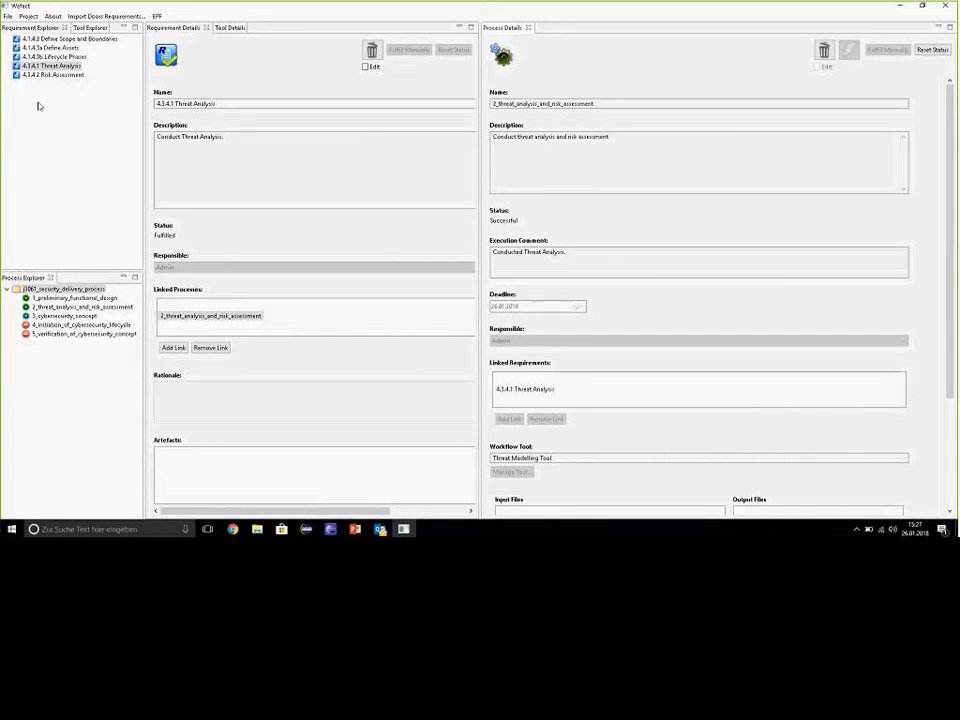
click(7, 16)
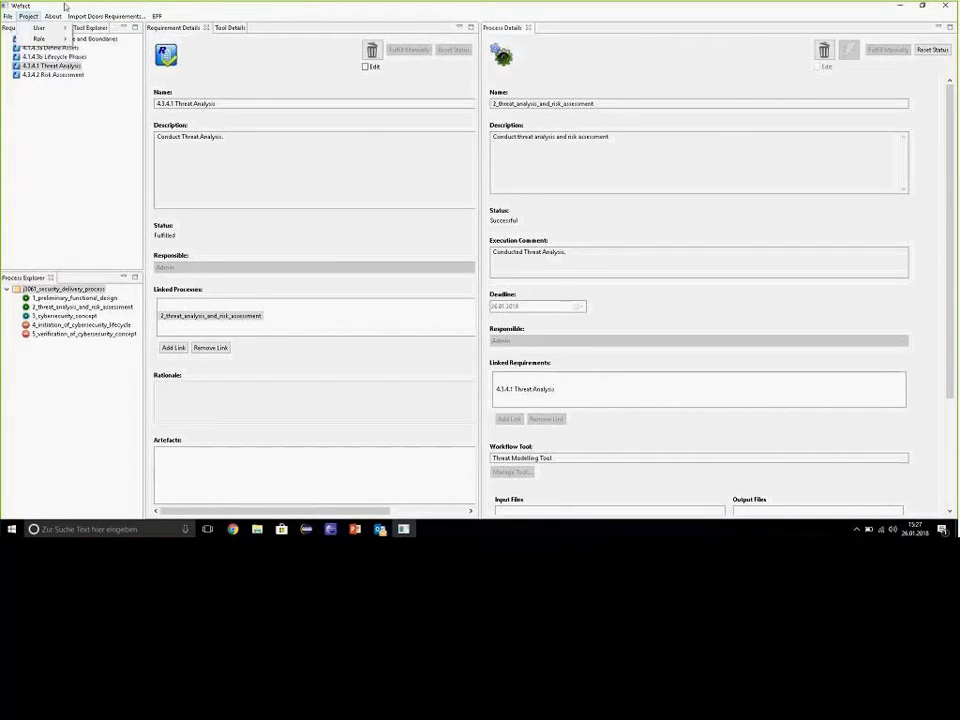
click(200, 67)
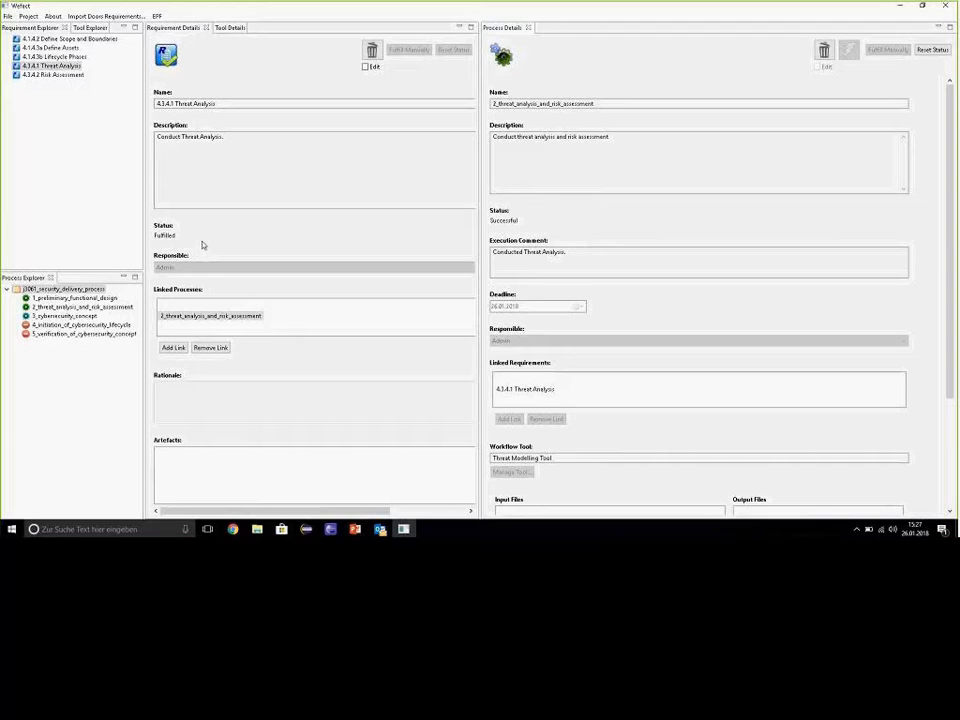
Export the project as a standard to the Demo folder under the file name j3061_standard
click(7, 16)
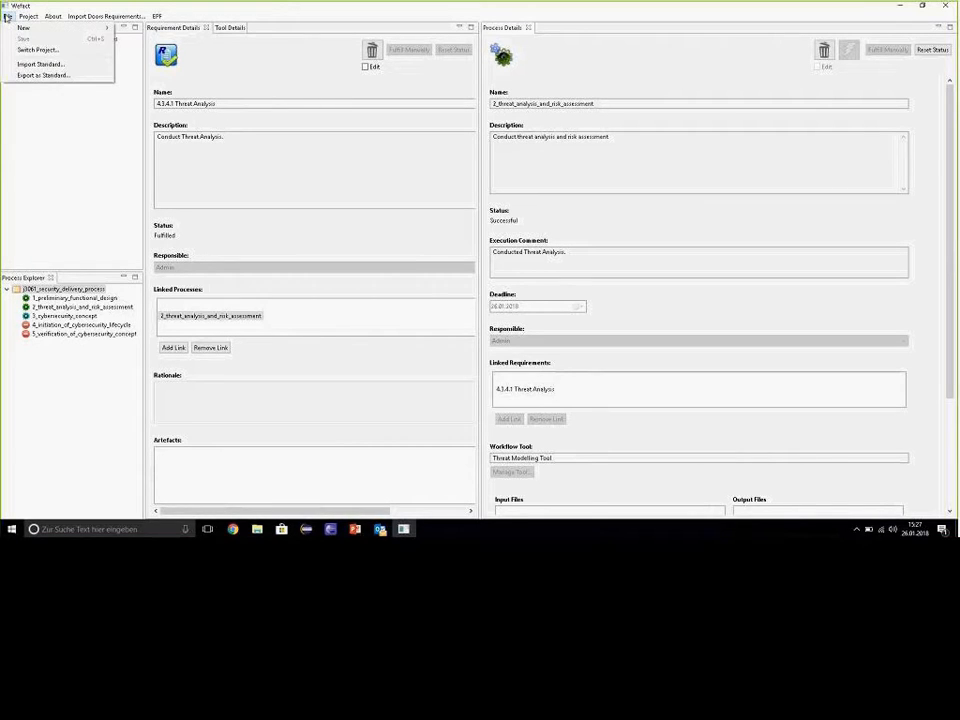
click(42, 75)
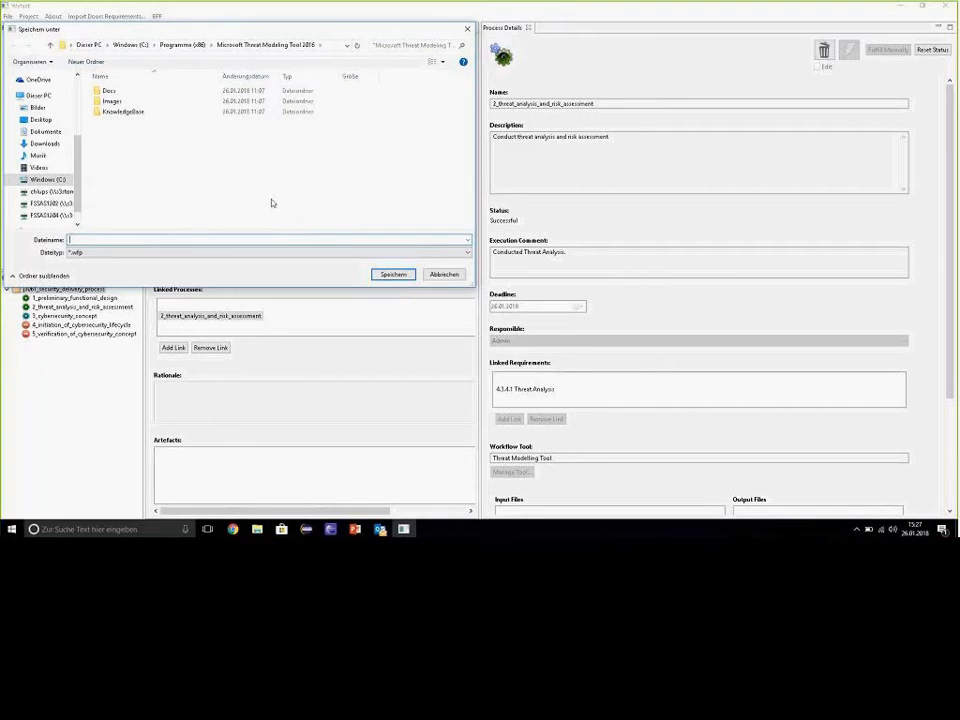
scroll(41, 160, up, 3)
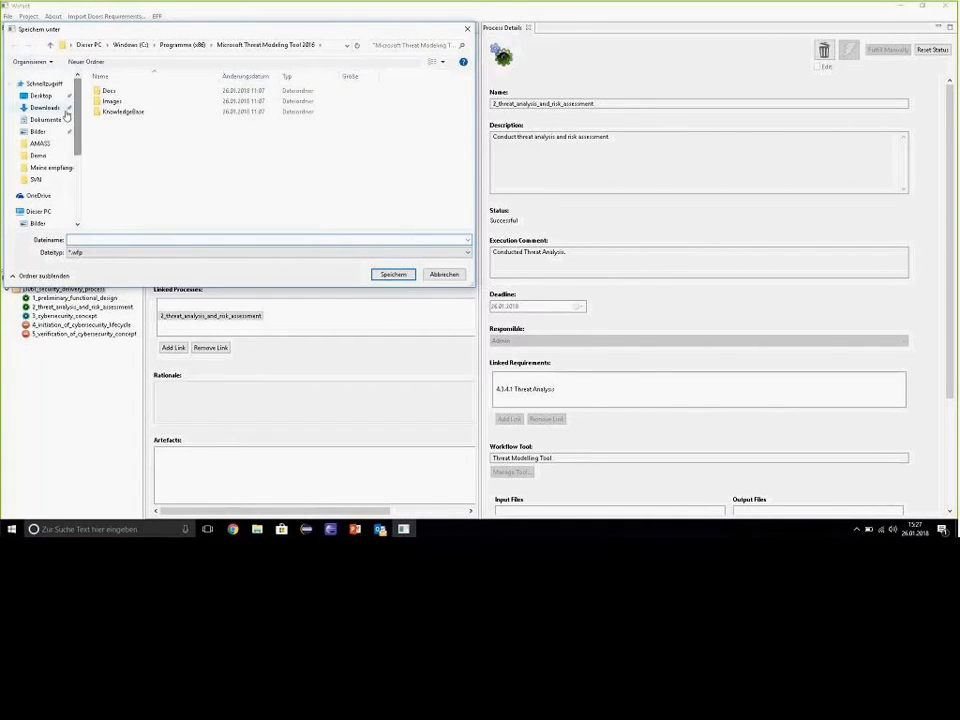
click(40, 157)
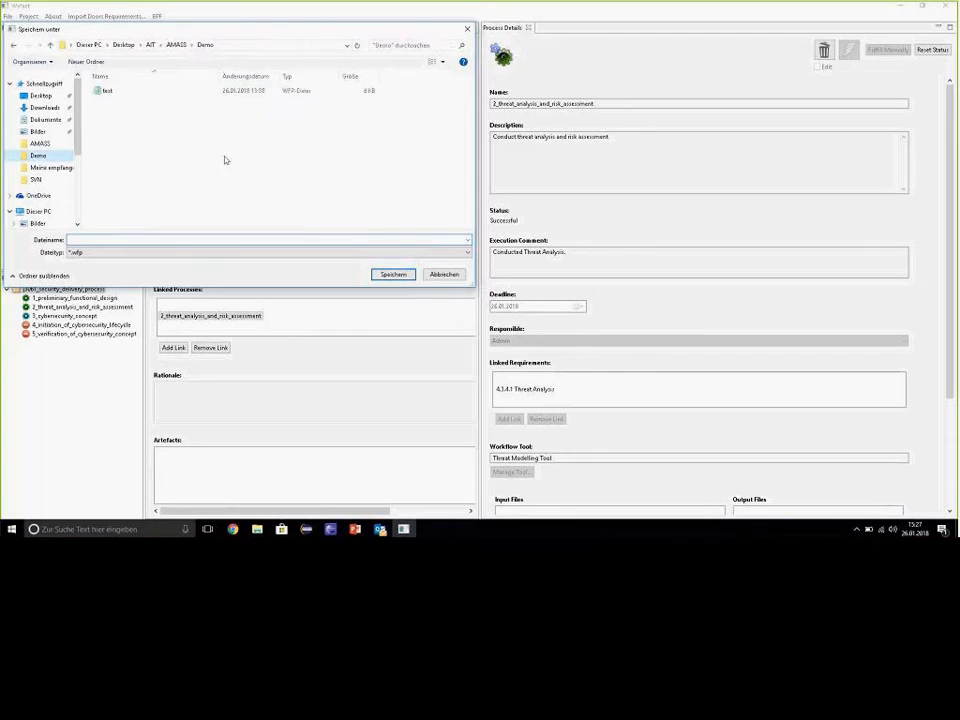
click(233, 238)
text(j)
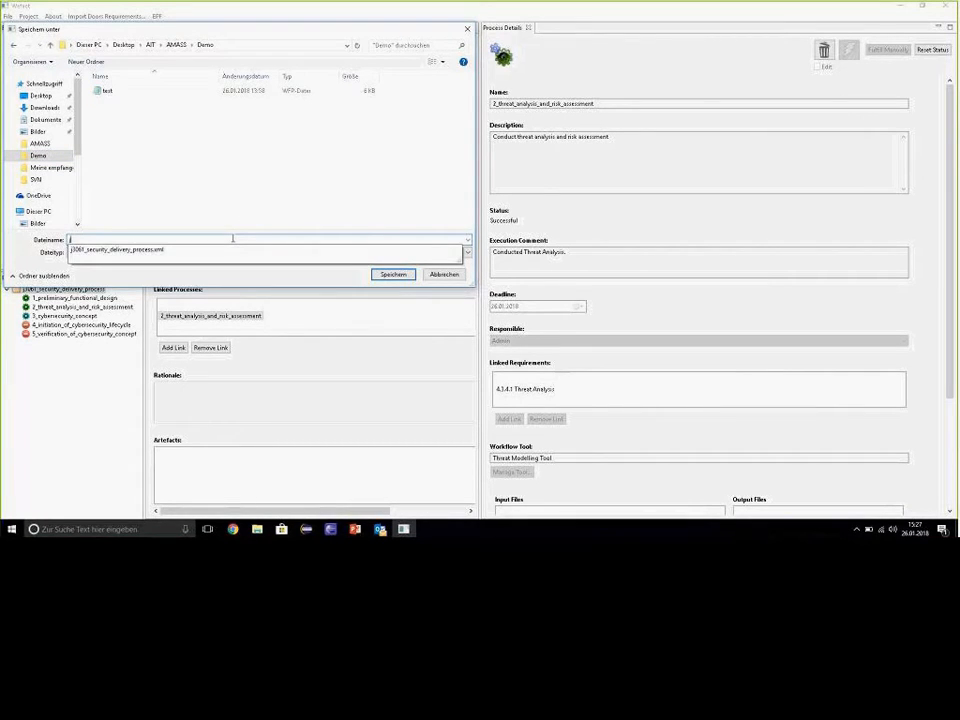
text(3061_s)
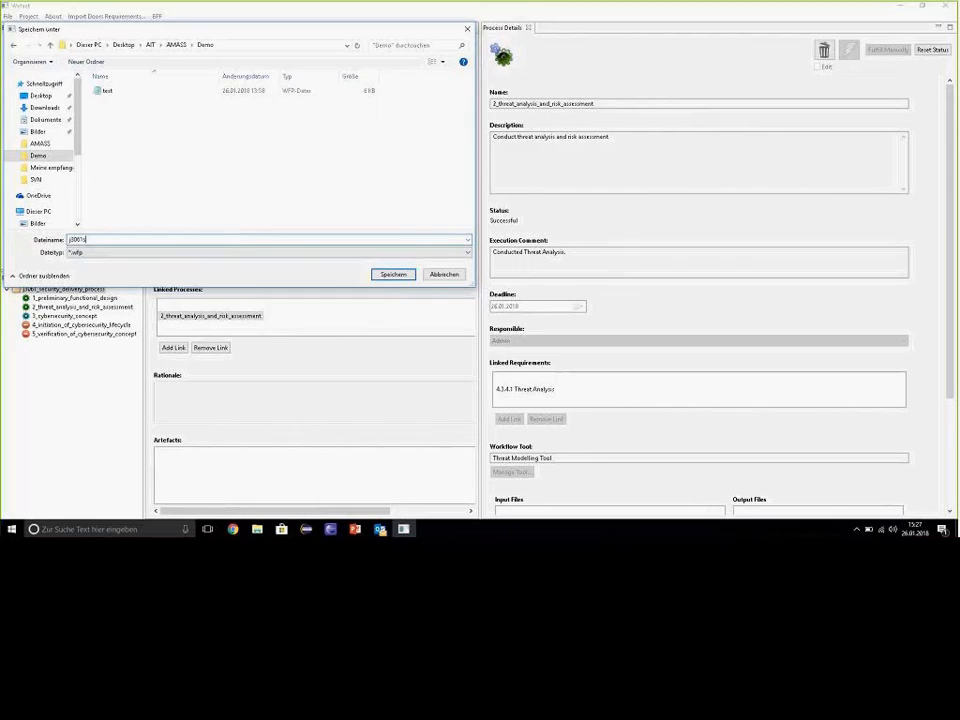
text(tartdard)
key(Return)
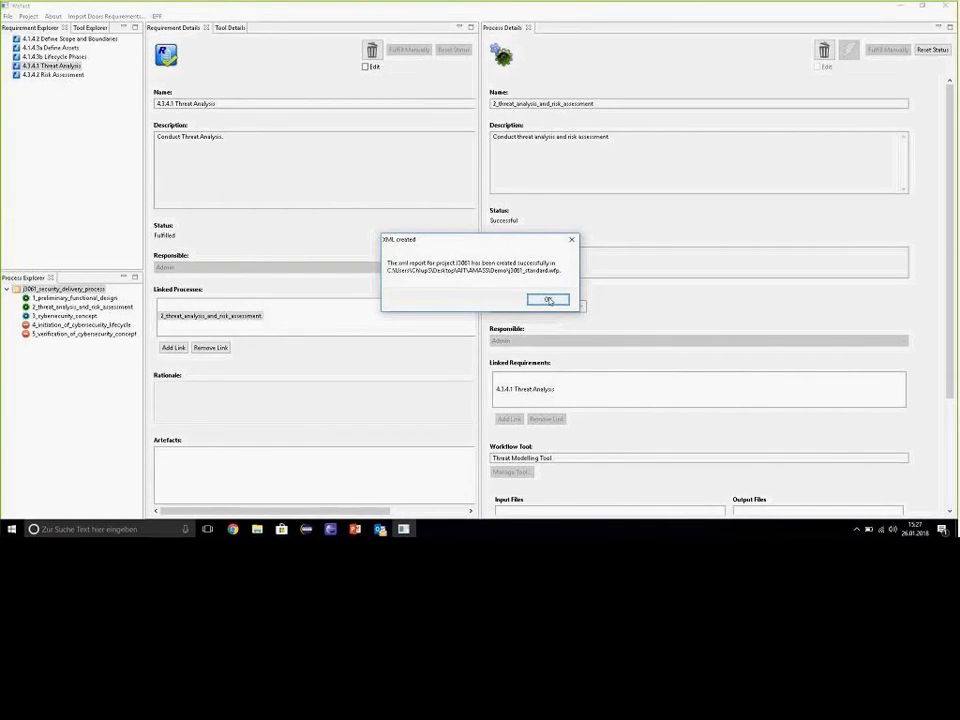
click(548, 300)
Create a project named "j3061 Standard Import" with the desktop's SVN folder as its SVN directory, and switch to that project
click(8, 17)
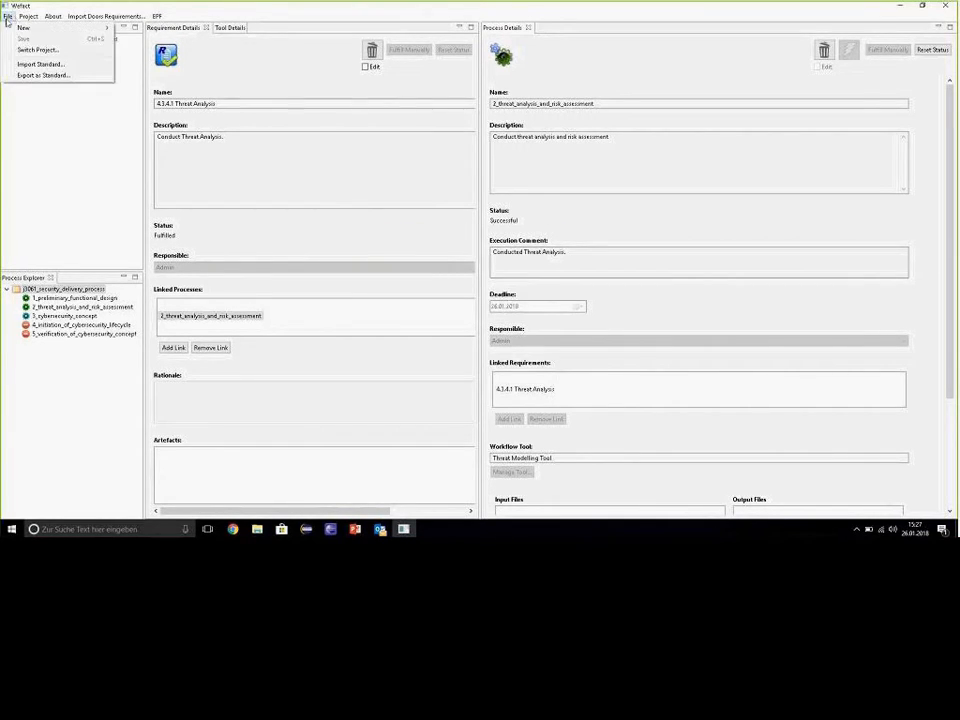
click(38, 52)
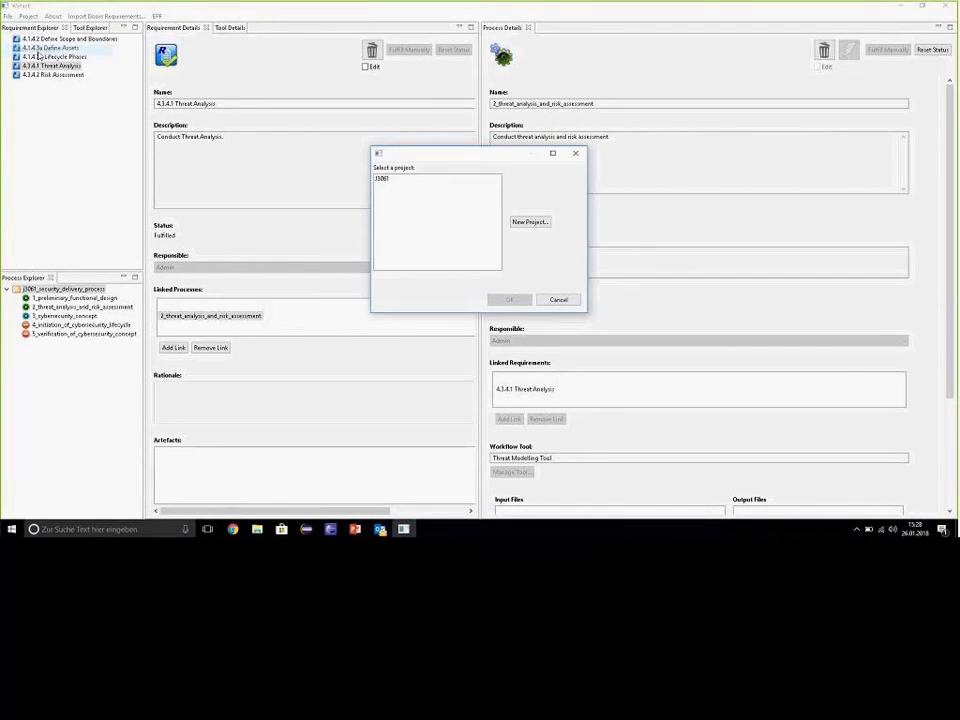
click(541, 224)
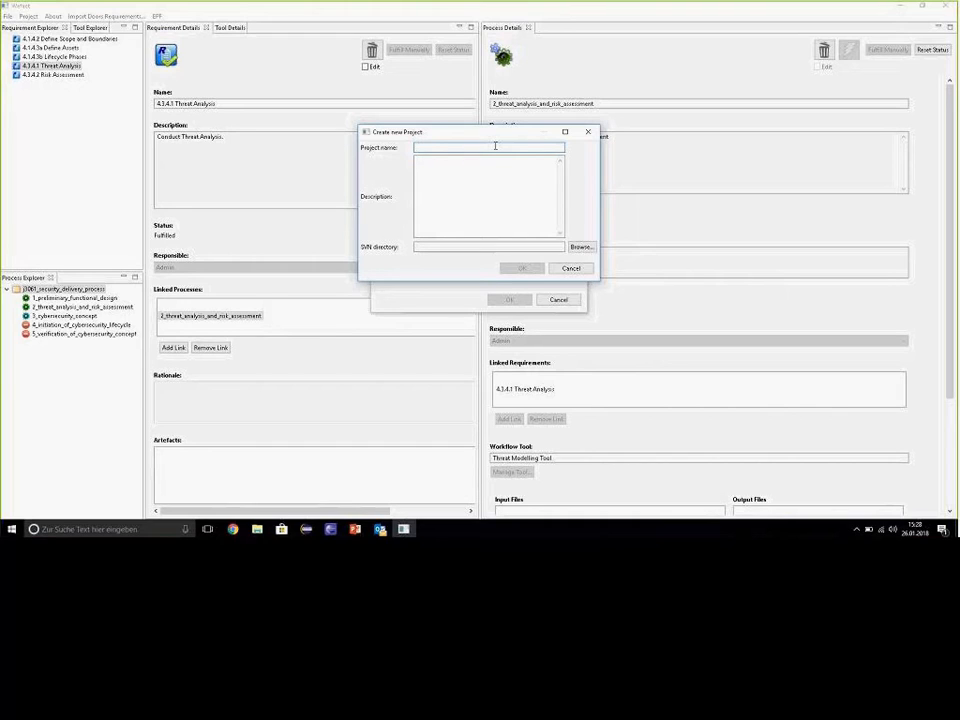
text(j3061 Standard Import)
click(581, 246)
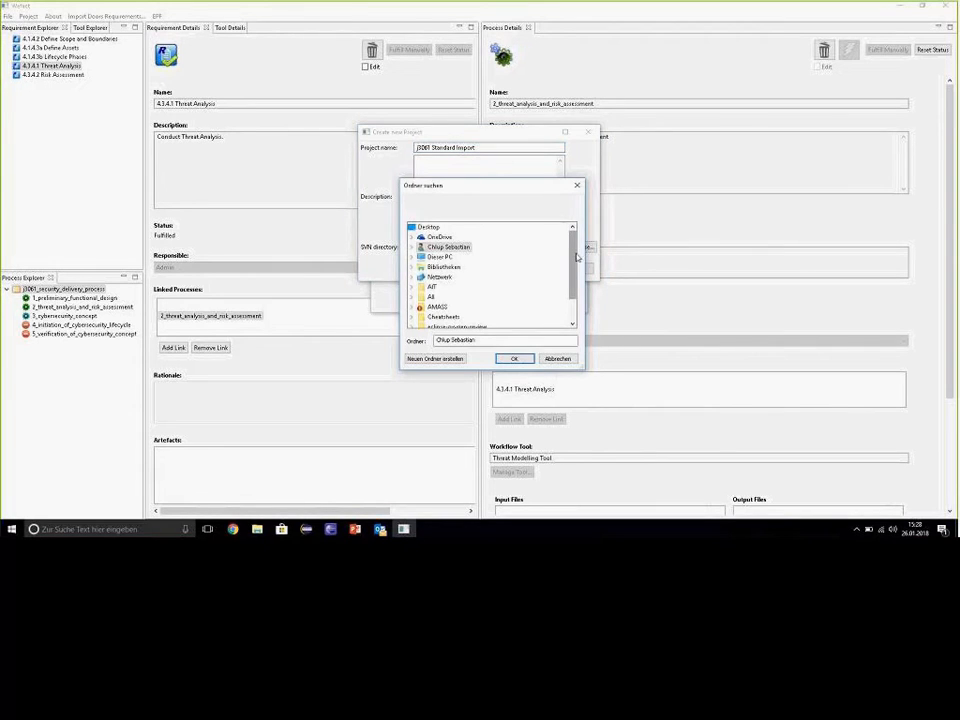
scroll(474, 312, down, 1)
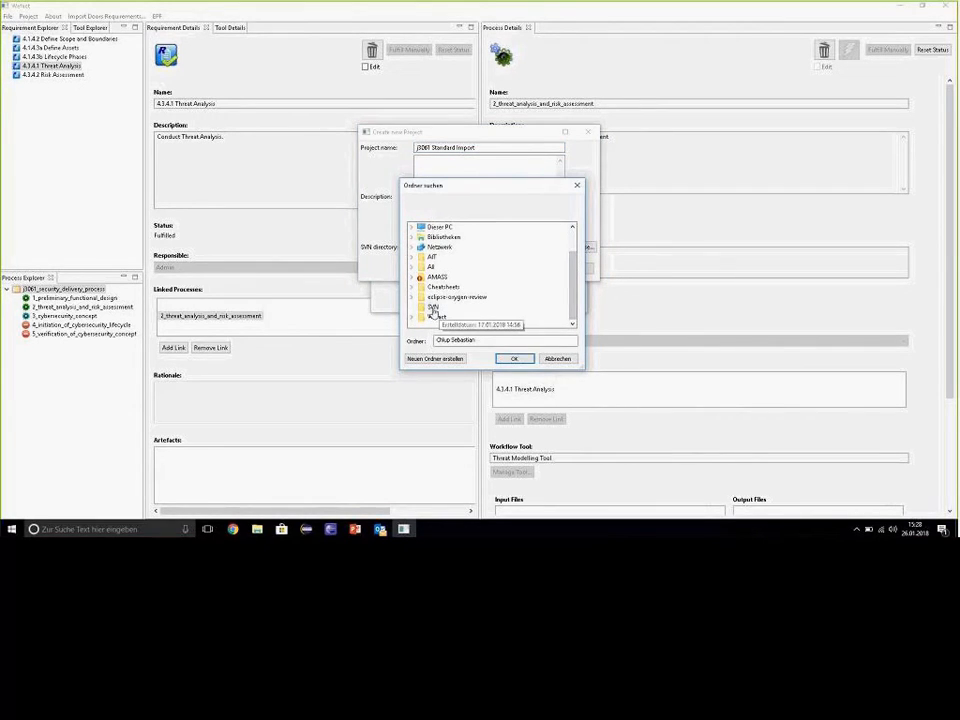
click(433, 307)
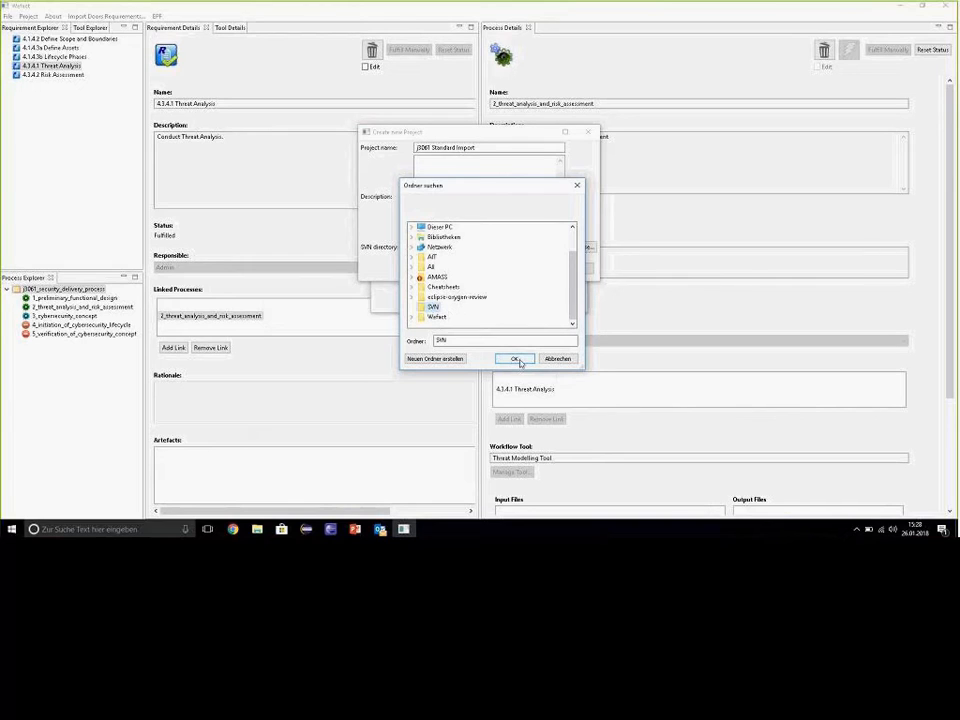
click(515, 359)
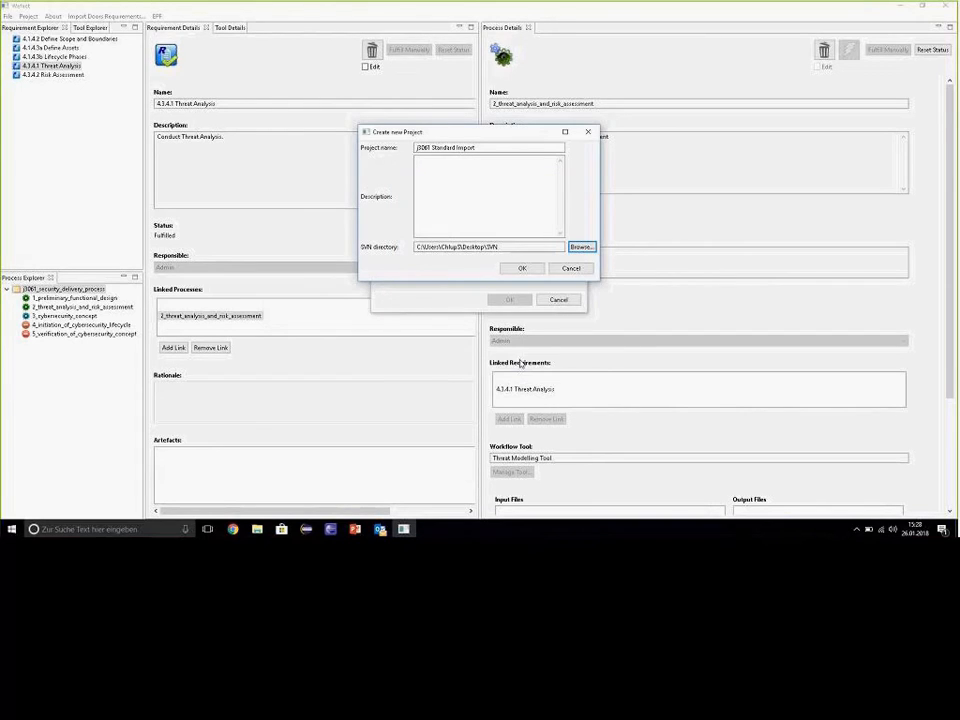
click(521, 268)
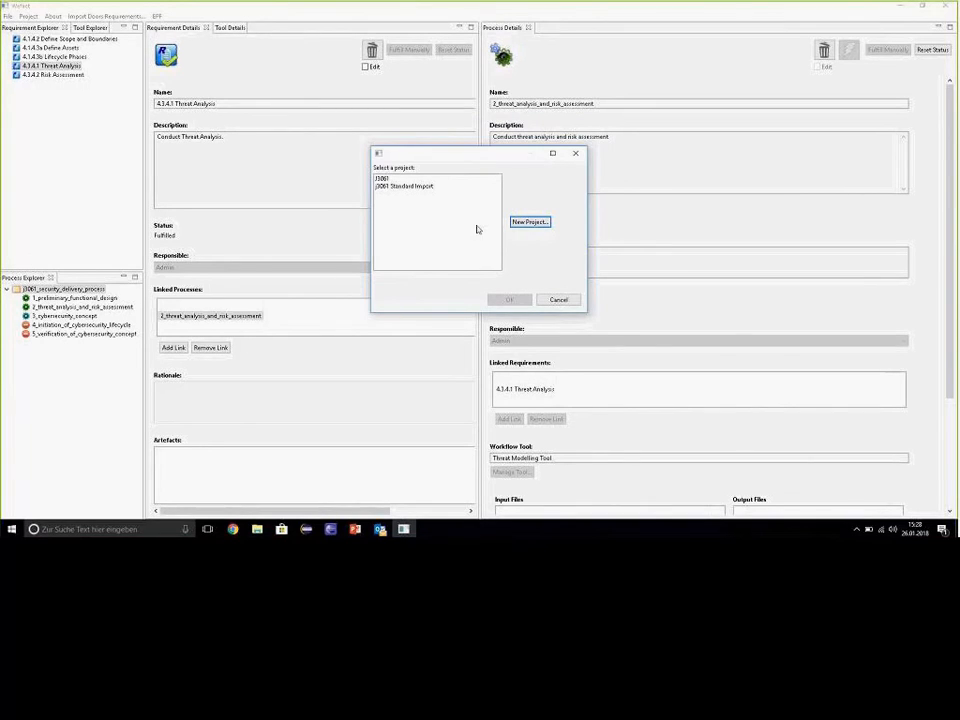
click(442, 187)
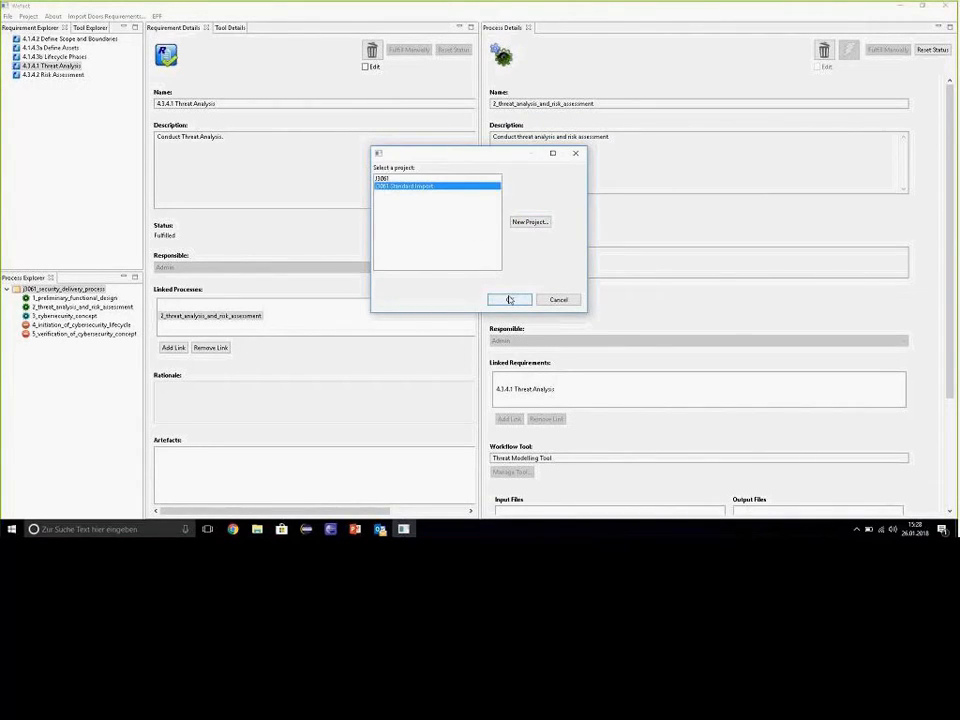
click(509, 300)
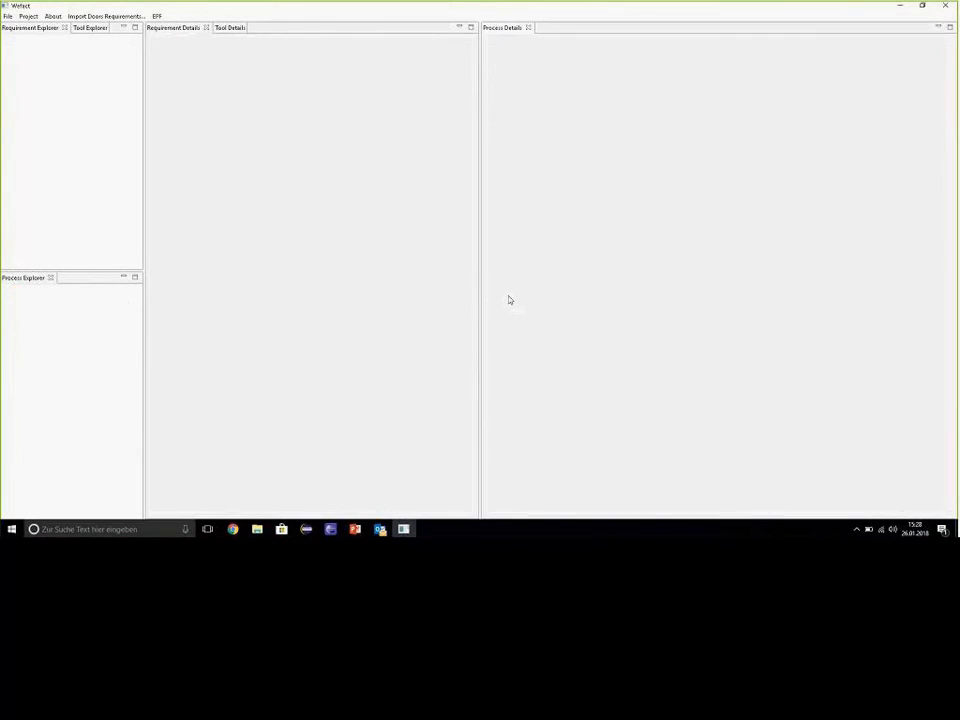
Import the standard from the file j3061_standard in the Demo folder into the empty project
click(8, 17)
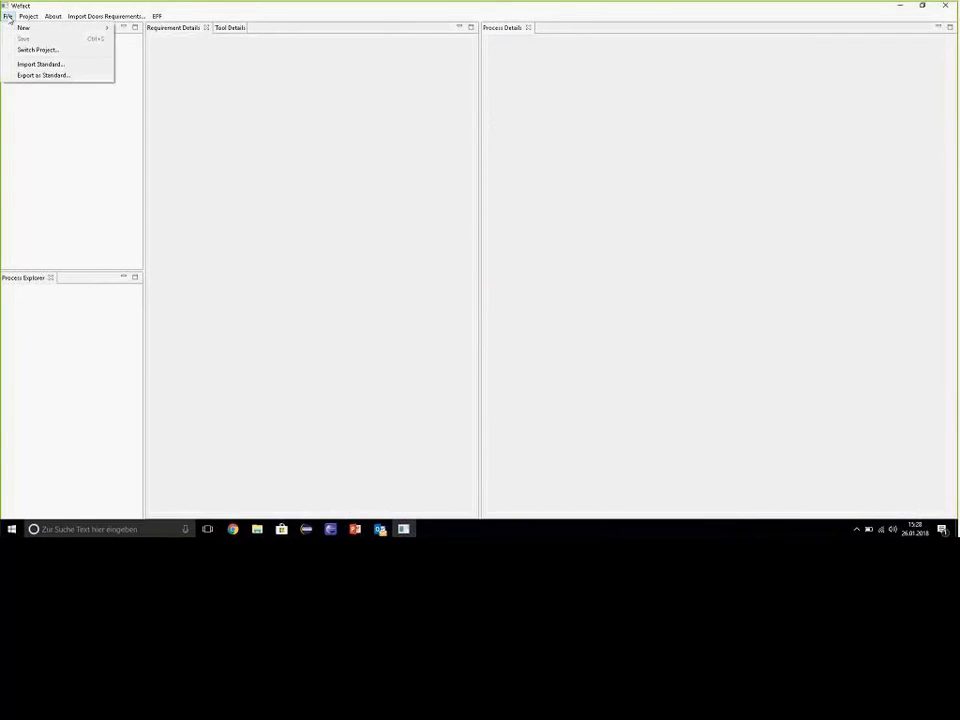
click(53, 66)
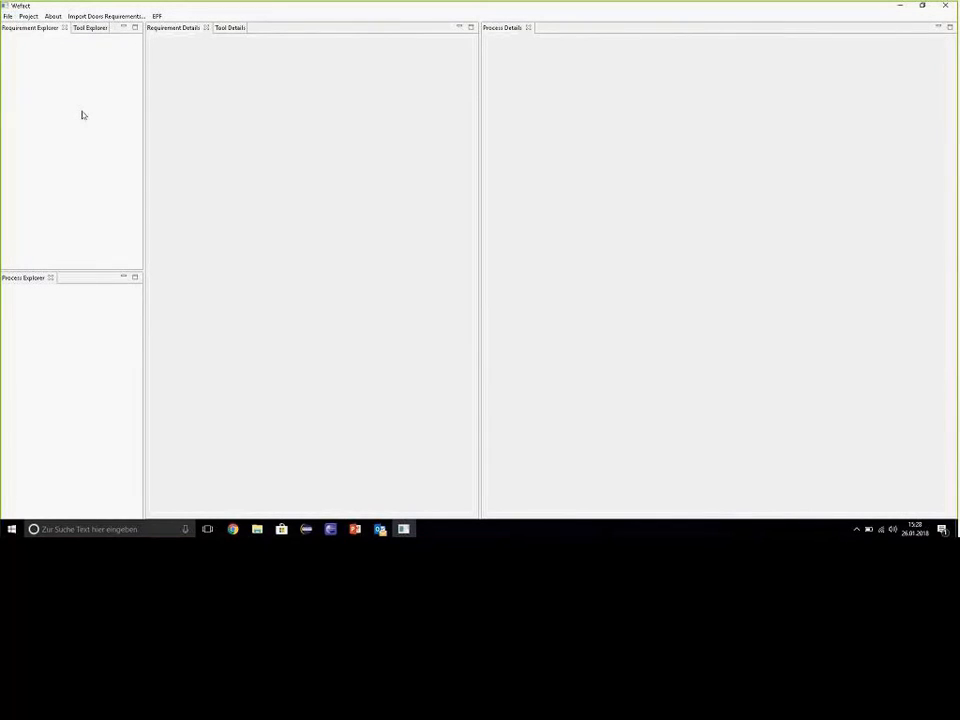
click(8, 16)
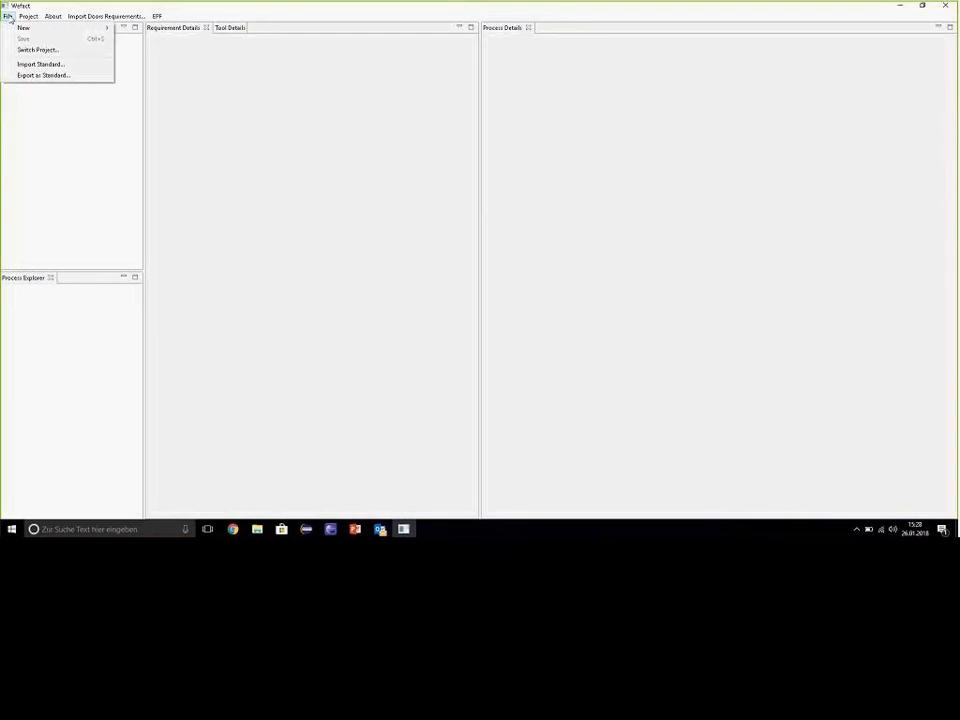
click(53, 65)
click(138, 91)
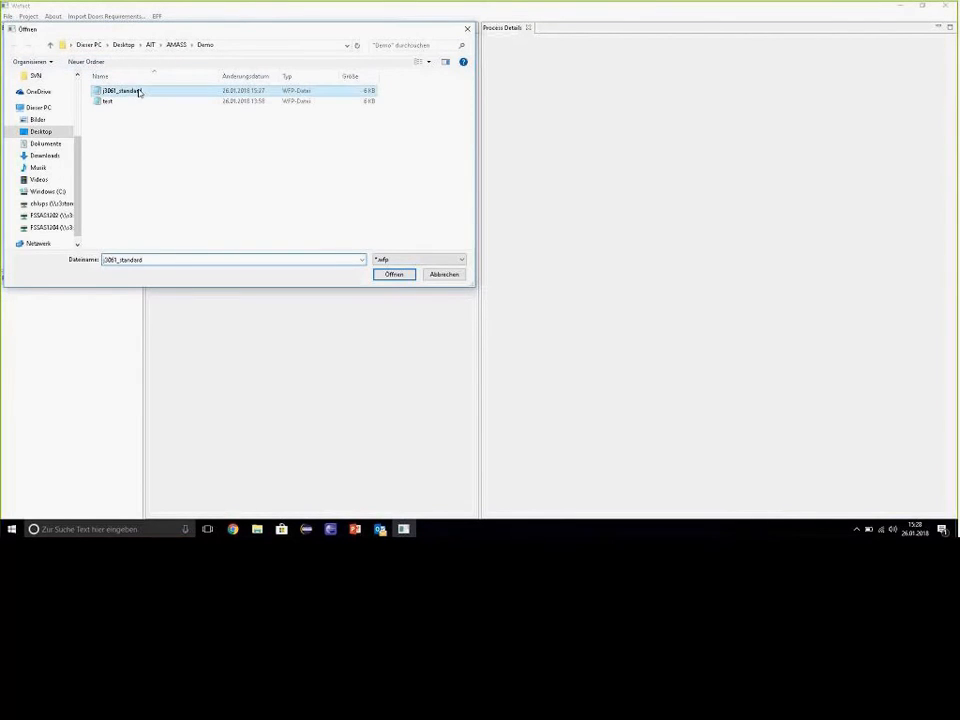
click(384, 274)
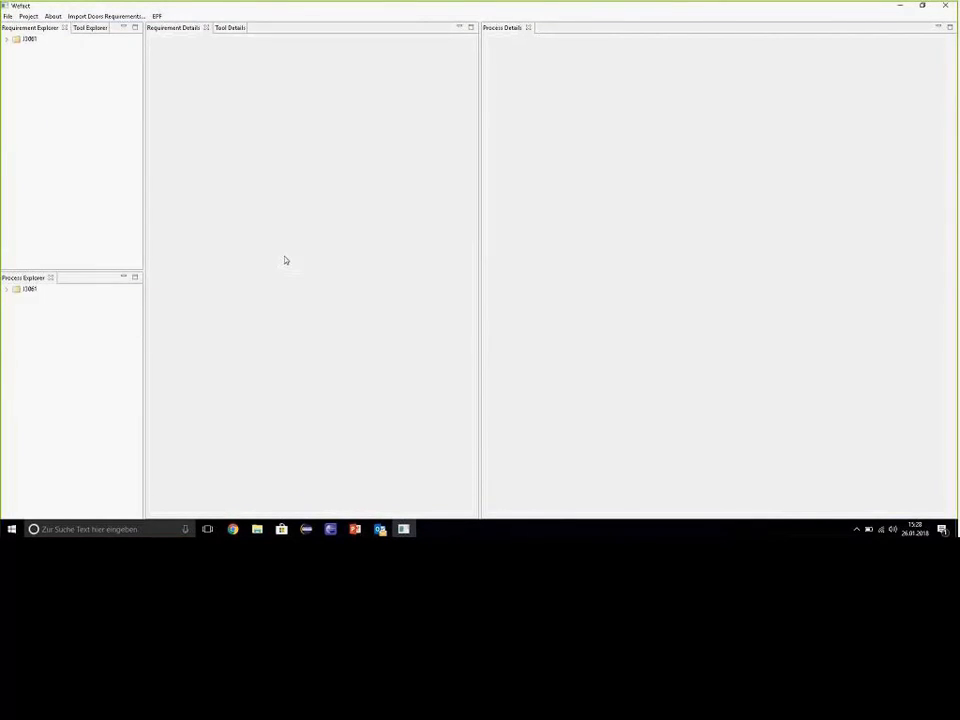
Expand the imported J3061 requirements and its process folders down to the j3061_security_delivery_process sub-processes to review them
click(6, 37)
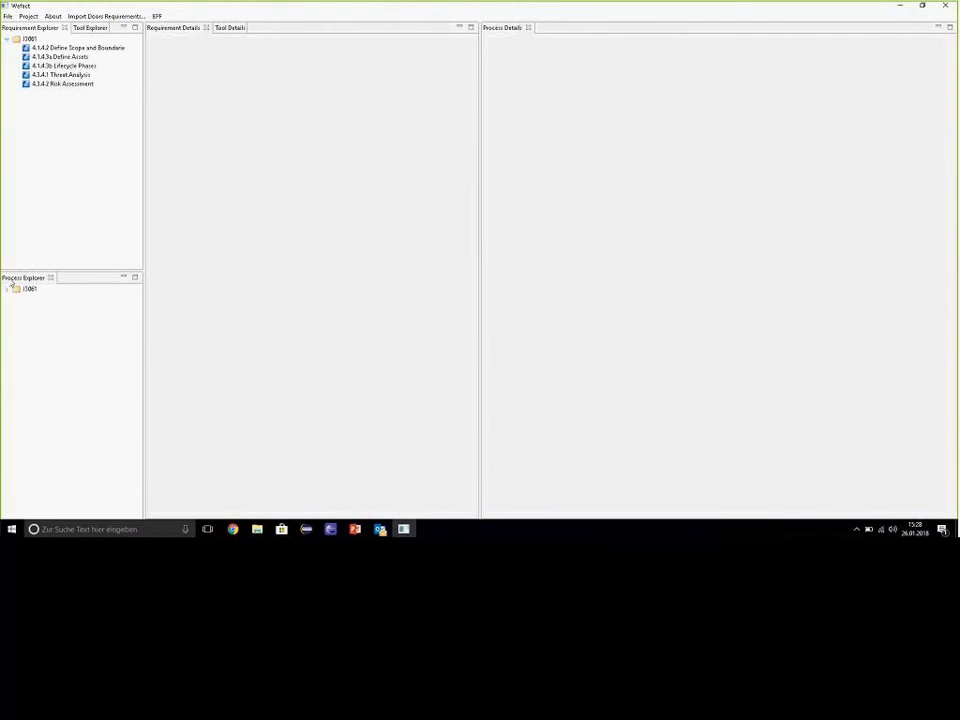
click(8, 288)
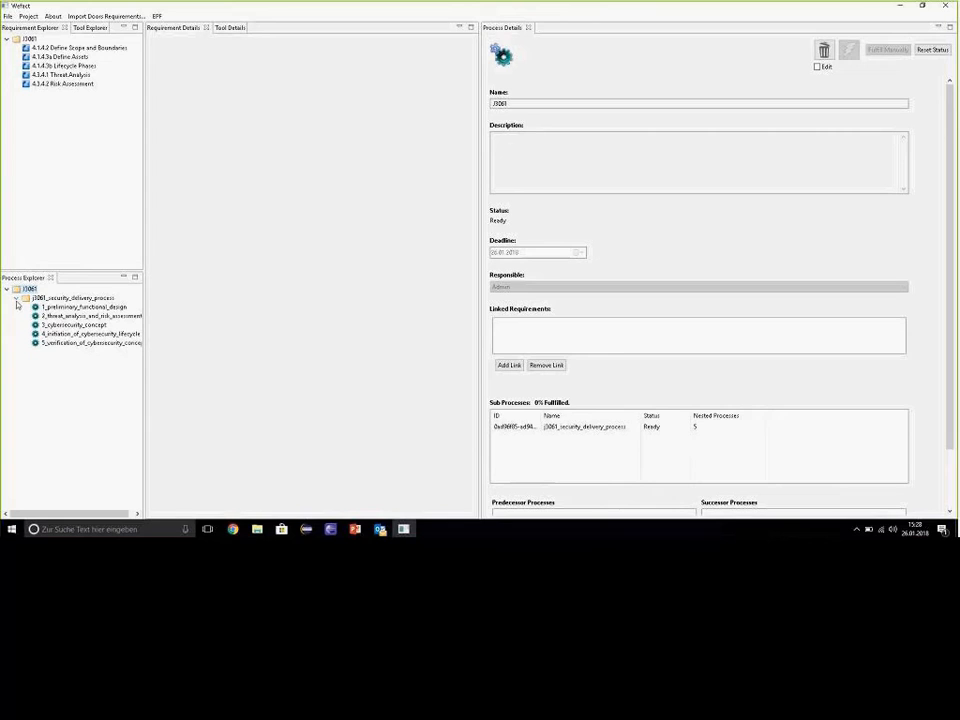
click(118, 202)
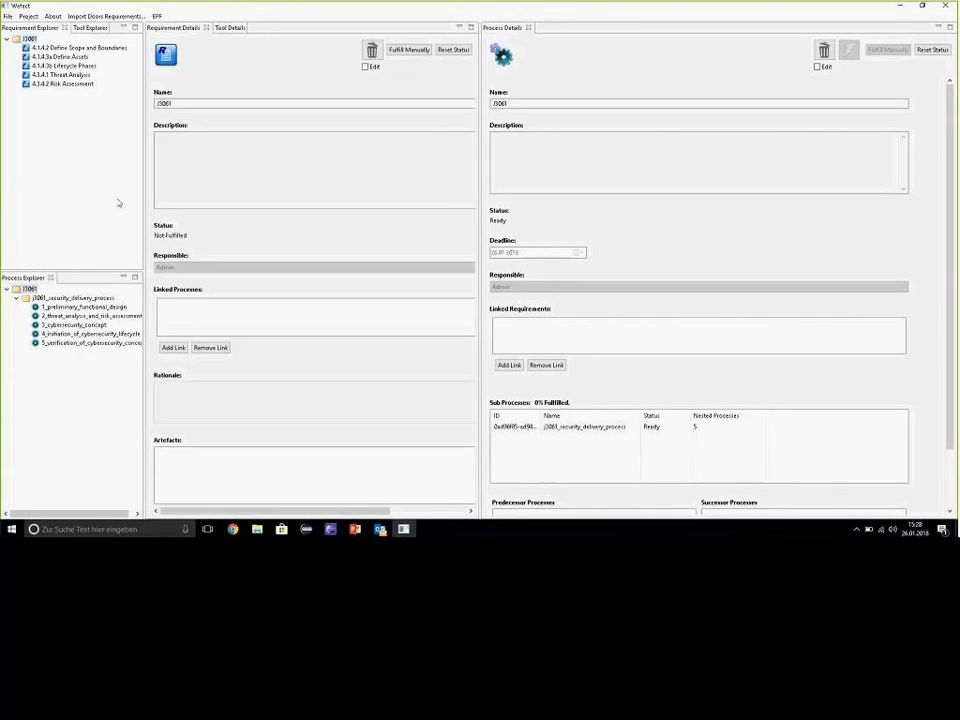